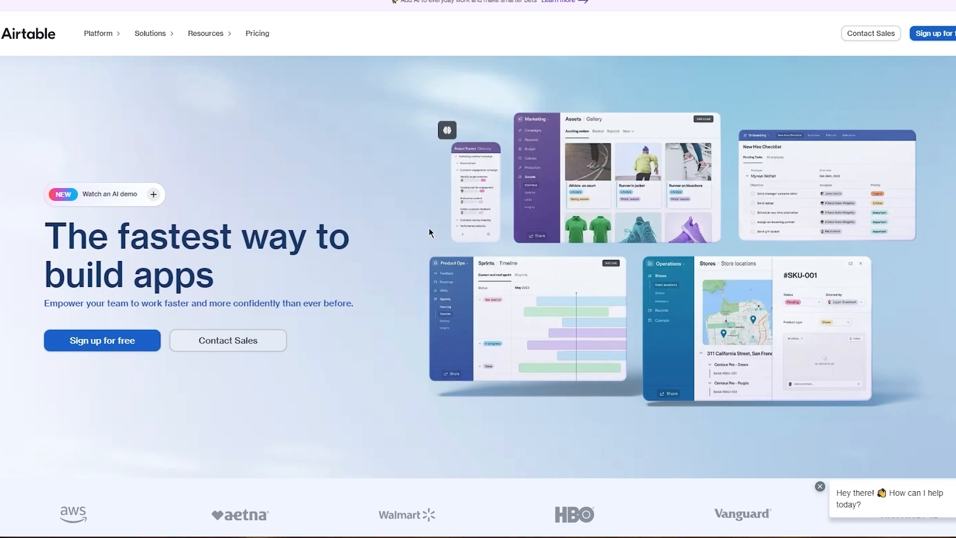
# Step: Look through the Airtable homepage, including its platform, department use cases, integrations and customer results sections
pyautogui.scroll(-10, 429, 228)
pyautogui.scroll(-15, 56, 204)
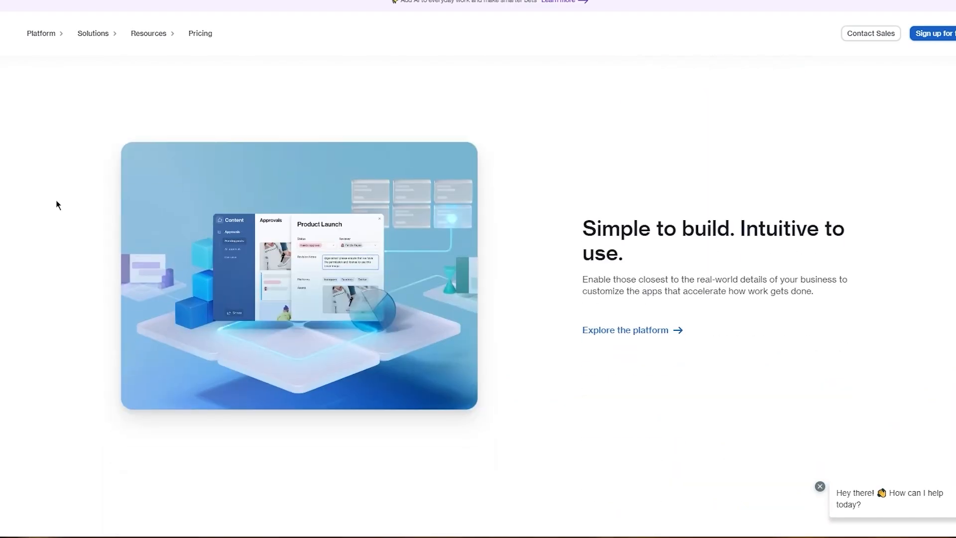
pyautogui.scroll(-15, 56, 205)
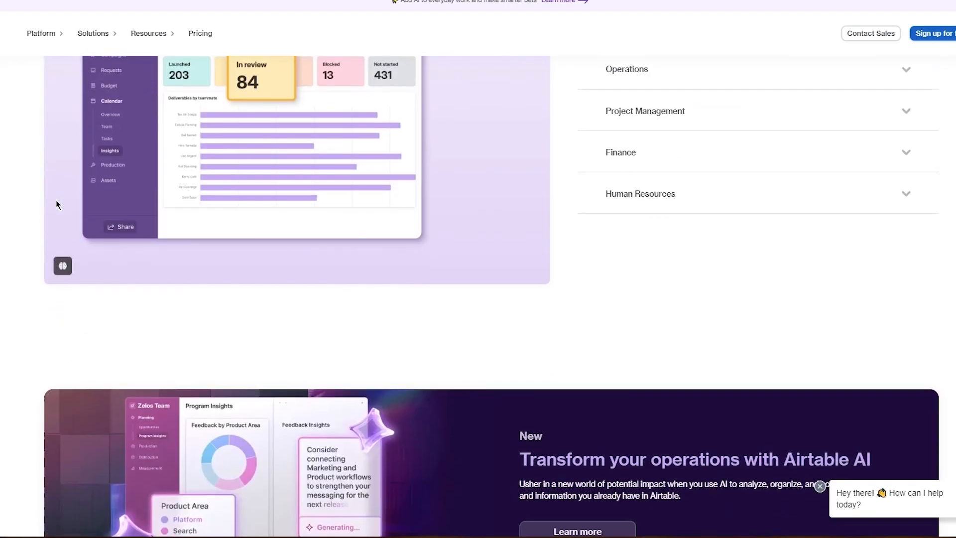
pyautogui.scroll(-1, 55, 199)
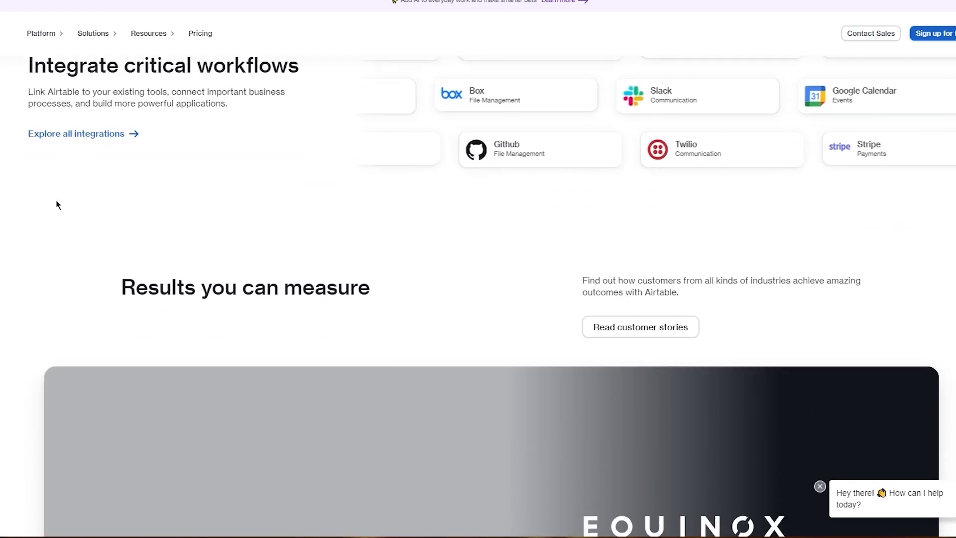
pyautogui.scroll(3, 56, 199)
pyautogui.scroll(-1, 56, 200)
pyautogui.scroll(-12, 55, 199)
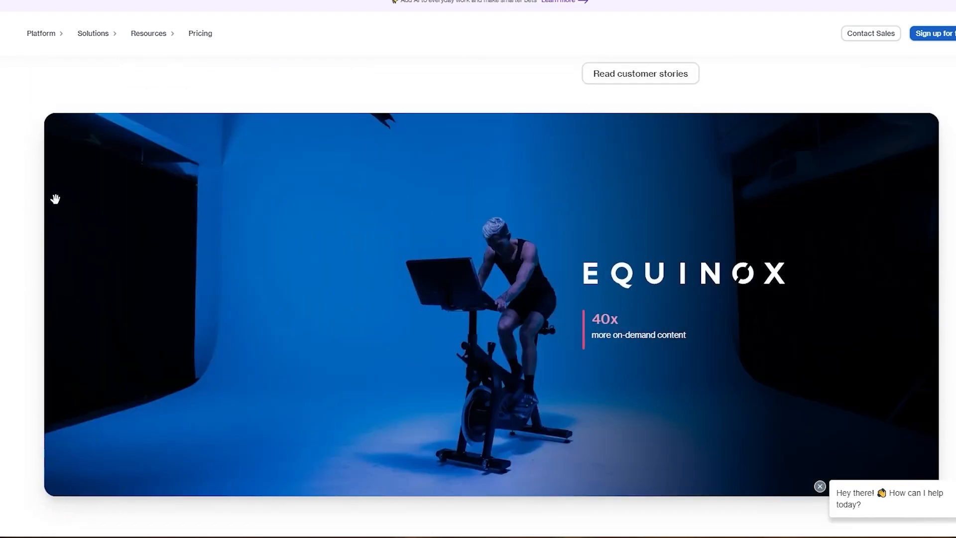
pyautogui.scroll(4, 55, 198)
pyautogui.scroll(20, 35, 141)
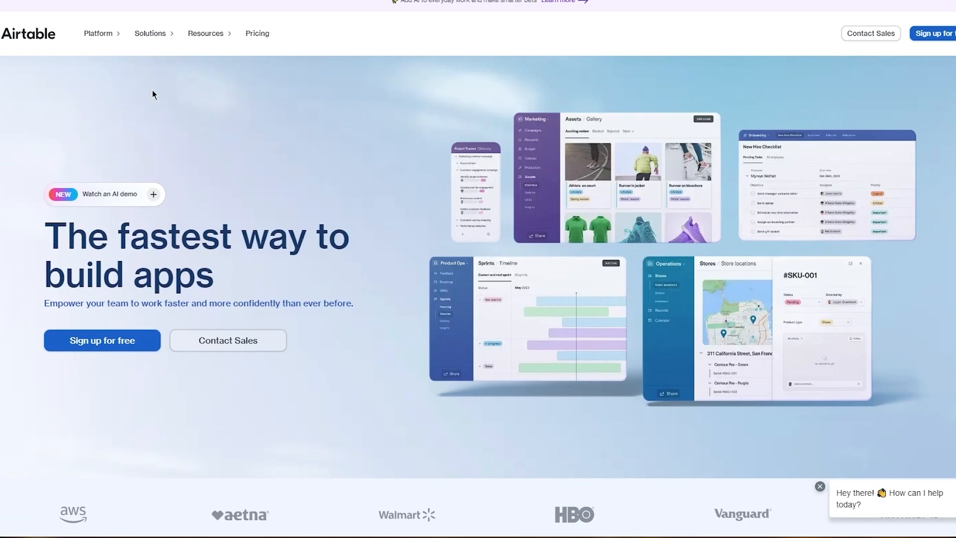
# Step: Start a free account sign-up and submit the work email by pasting the saved address from the clipboard history
pyautogui.click(111, 343)
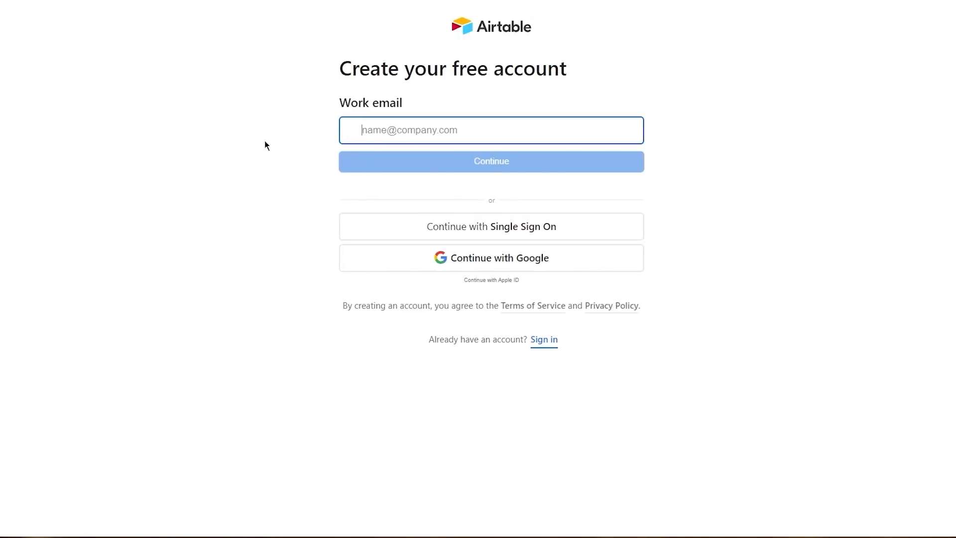
pyautogui.click(375, 128)
pyautogui.press('super+v')
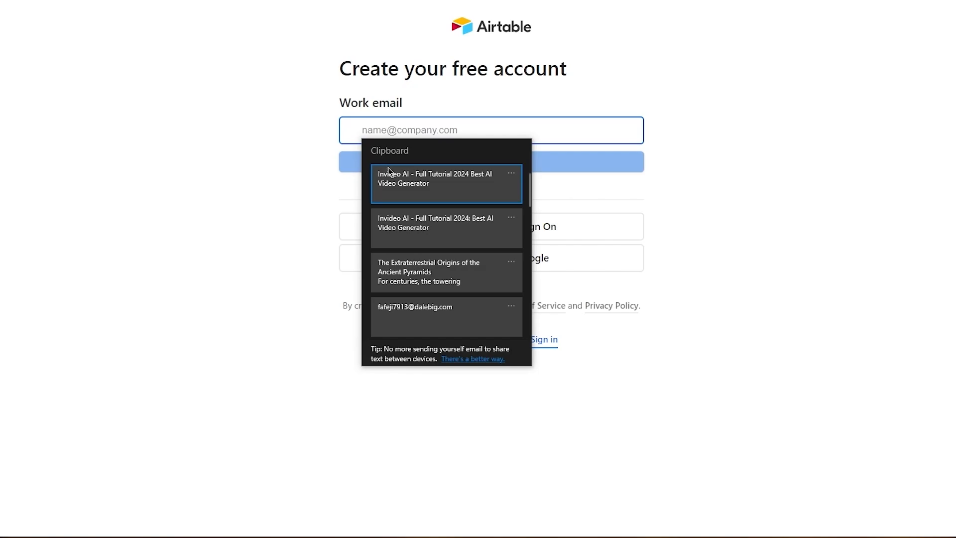
pyautogui.click(432, 315)
pyautogui.click(625, 163)
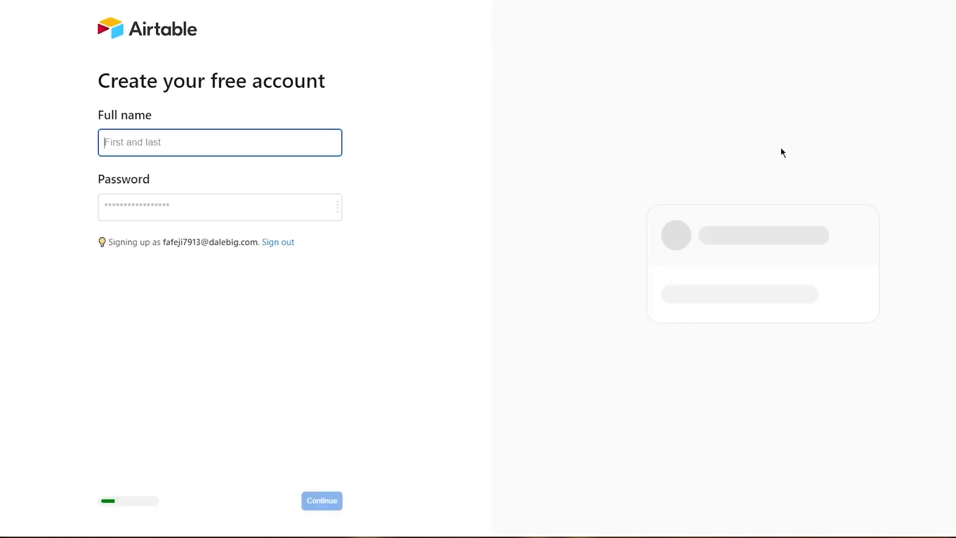
# Step: Fill in the full name and the account password, and continue the account creation
pyautogui.click(202, 136)
pyautogui.click(220, 192)
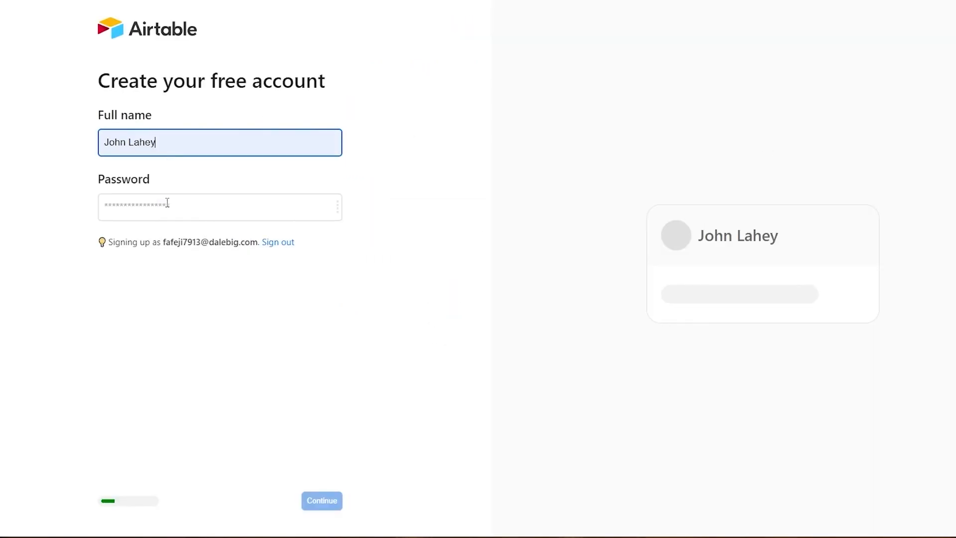
pyautogui.click(164, 202)
pyautogui.write('••')
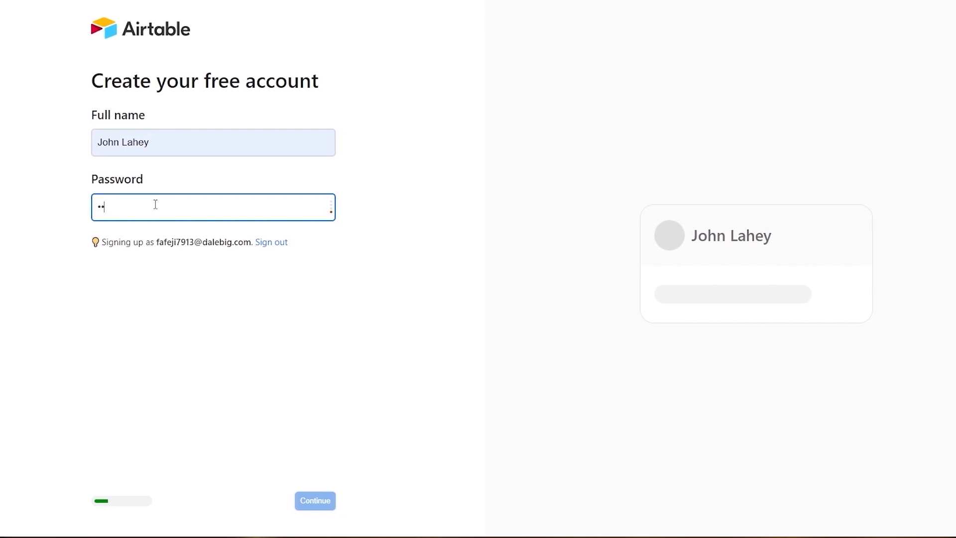
pyautogui.write('•••••••')
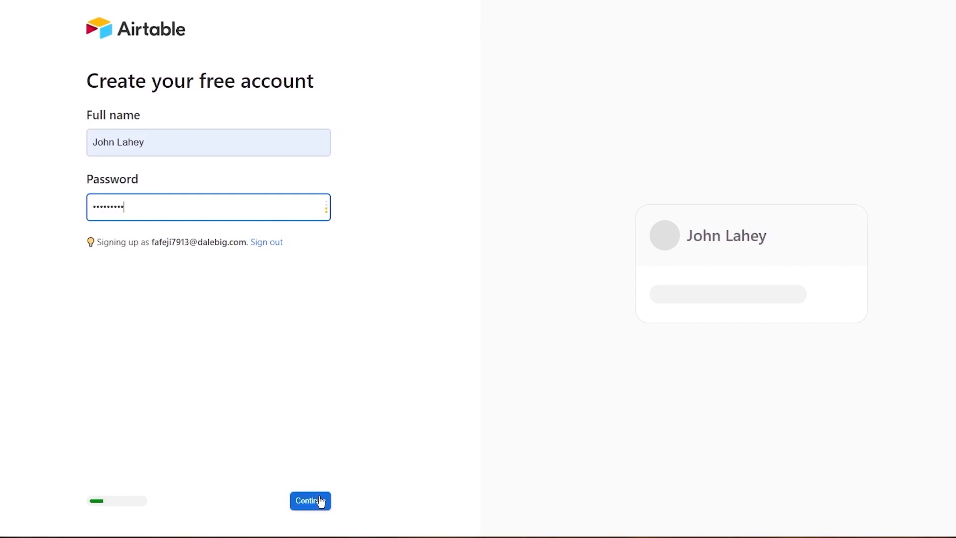
pyautogui.click(320, 502)
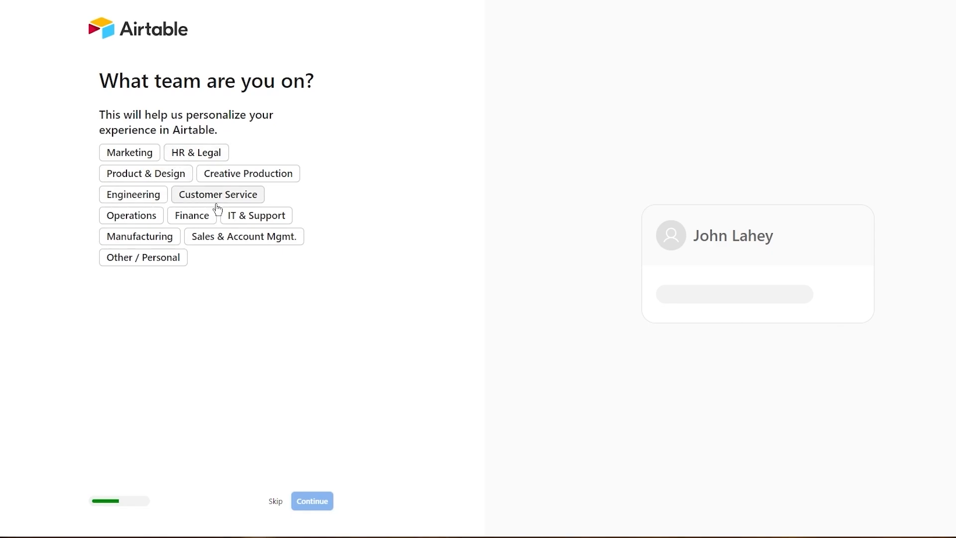
# Step: Set the team to IT & Support and proceed to app setup without inviting coworkers or importing data
pyautogui.click(239, 219)
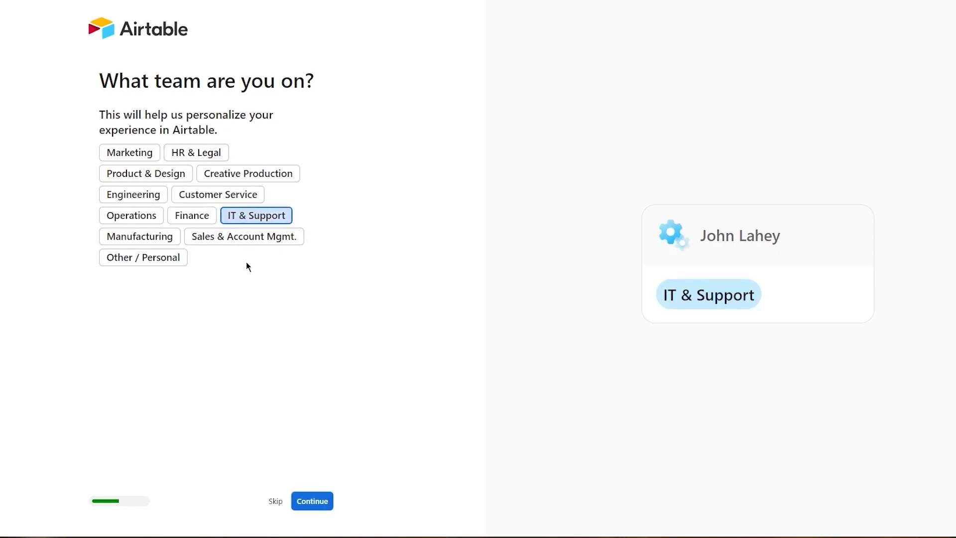
pyautogui.click(314, 503)
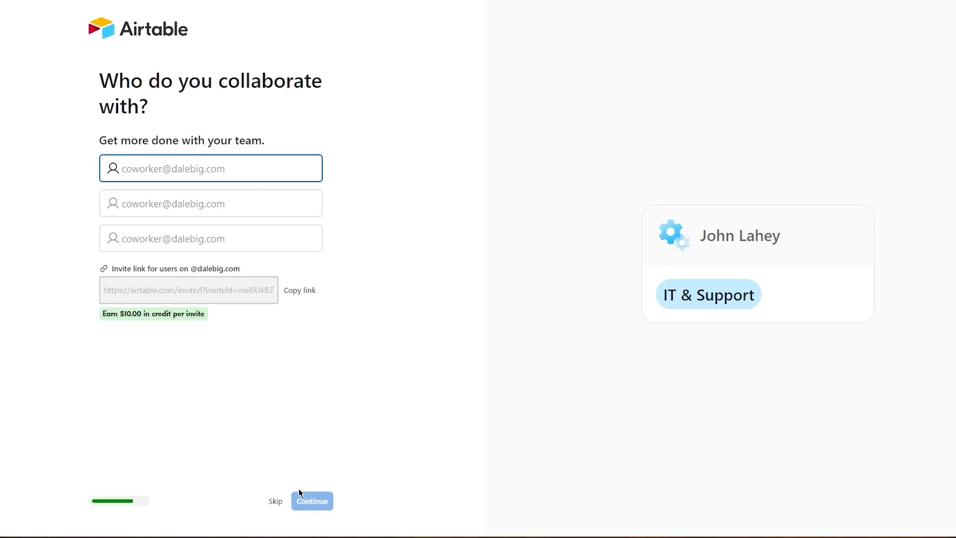
pyautogui.click(275, 501)
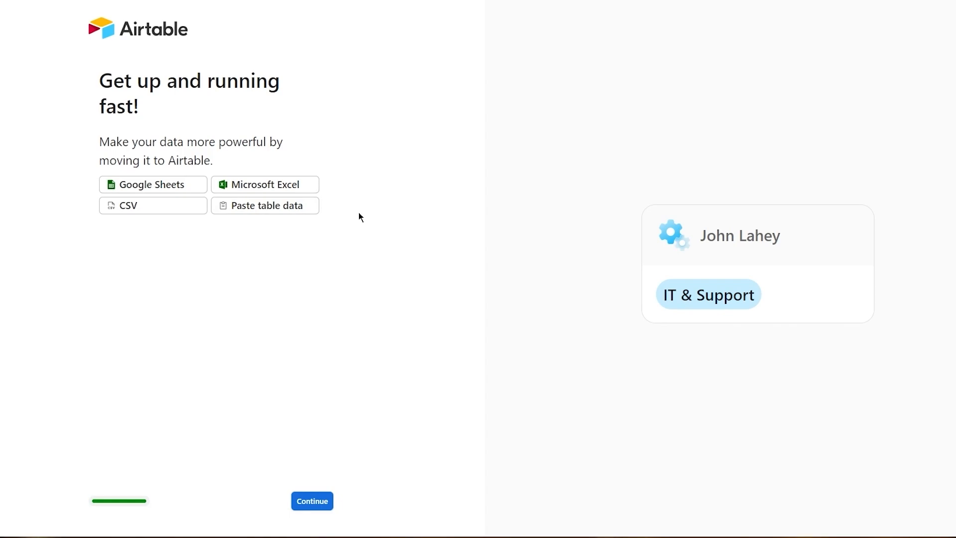
pyautogui.click(312, 500)
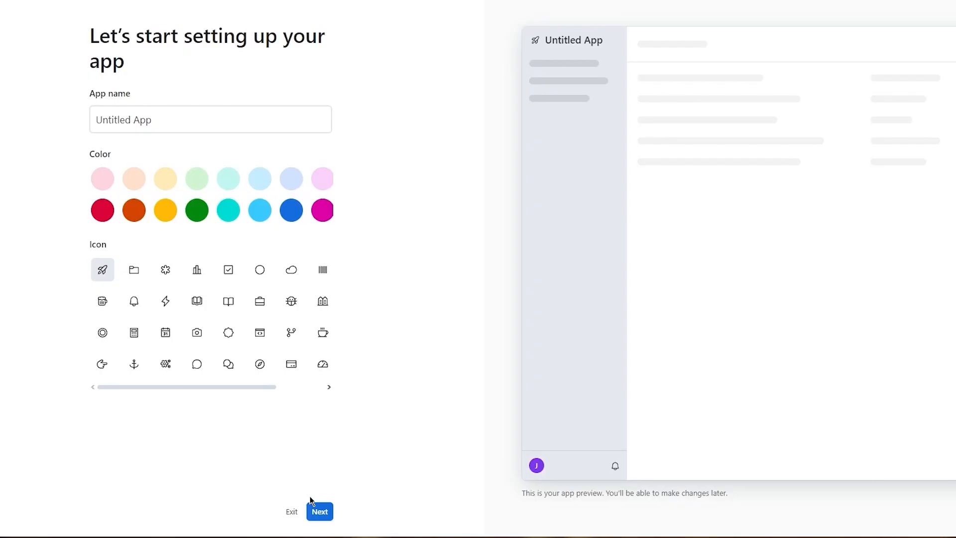
# Step: Name the app Gym Tracker, give it the solid blue color and lightning bolt icon, and continue
pyautogui.tripleClick(185, 131)
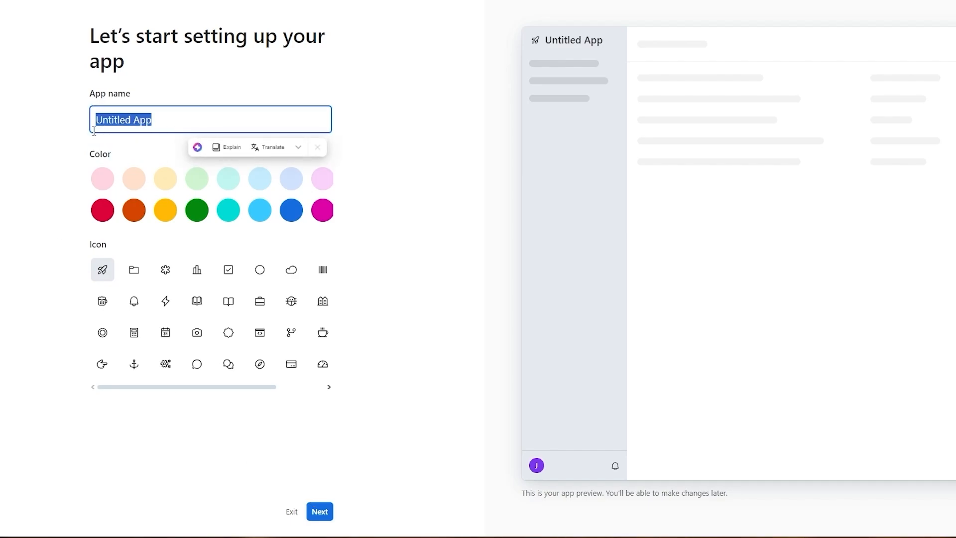
pyautogui.write('Gym Tr')
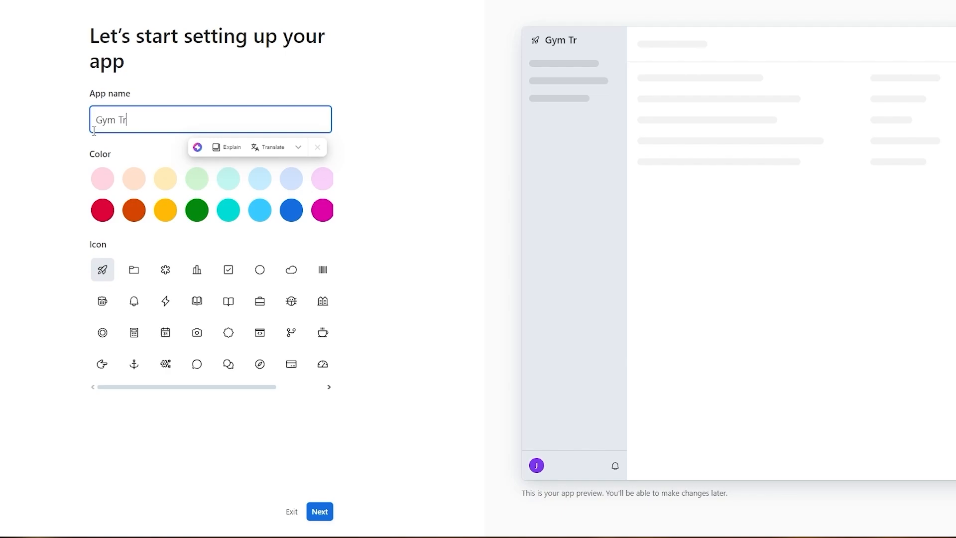
pyautogui.write('acker')
pyautogui.click(290, 211)
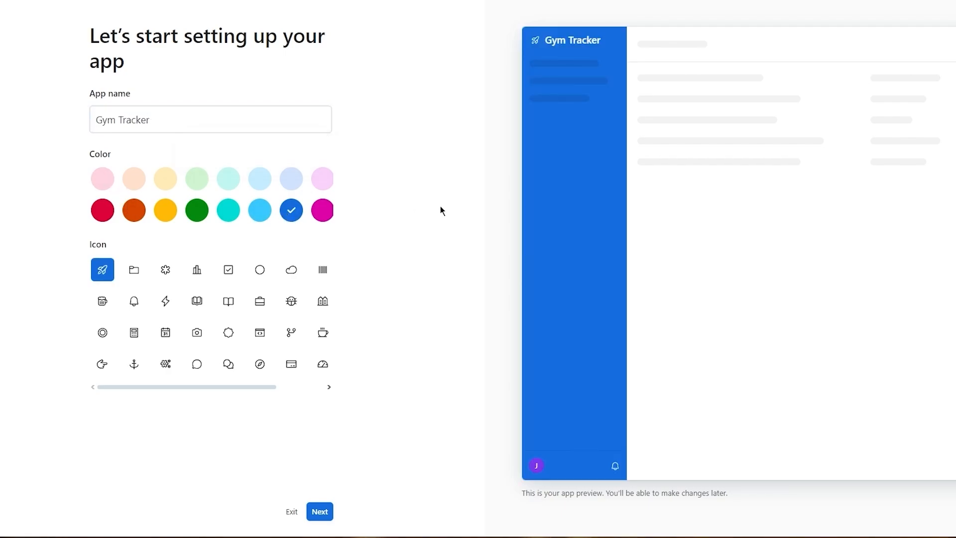
pyautogui.hscroll(2, 299, 345)
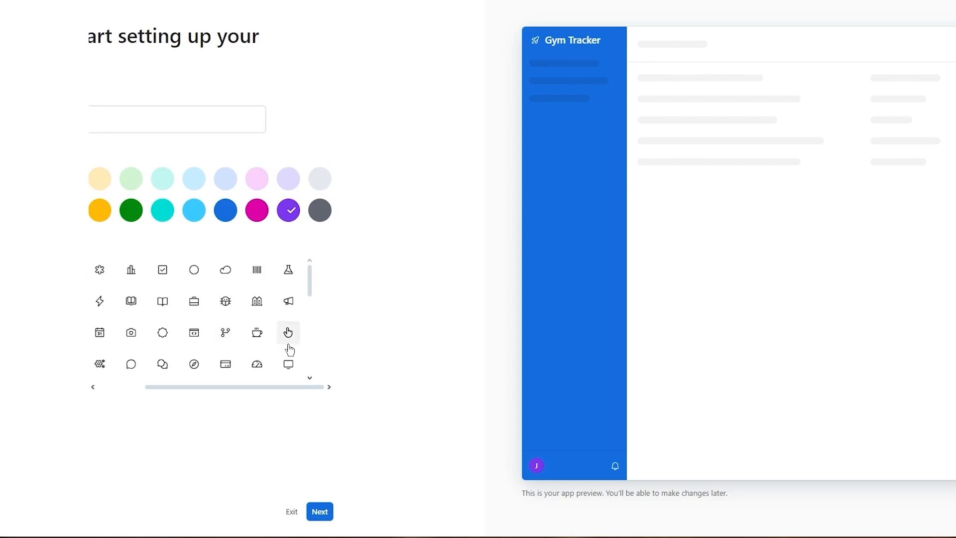
pyautogui.hscroll(-2, 187, 349)
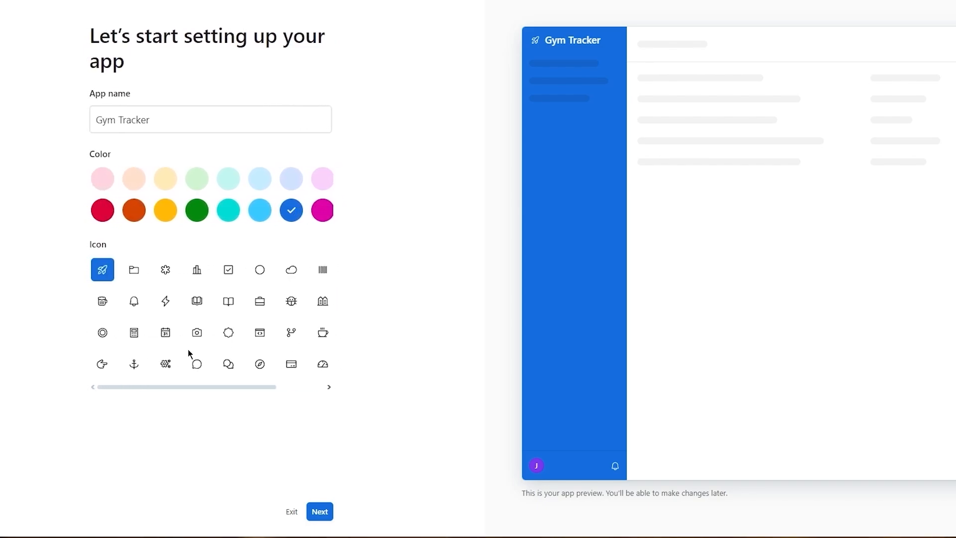
pyautogui.click(164, 300)
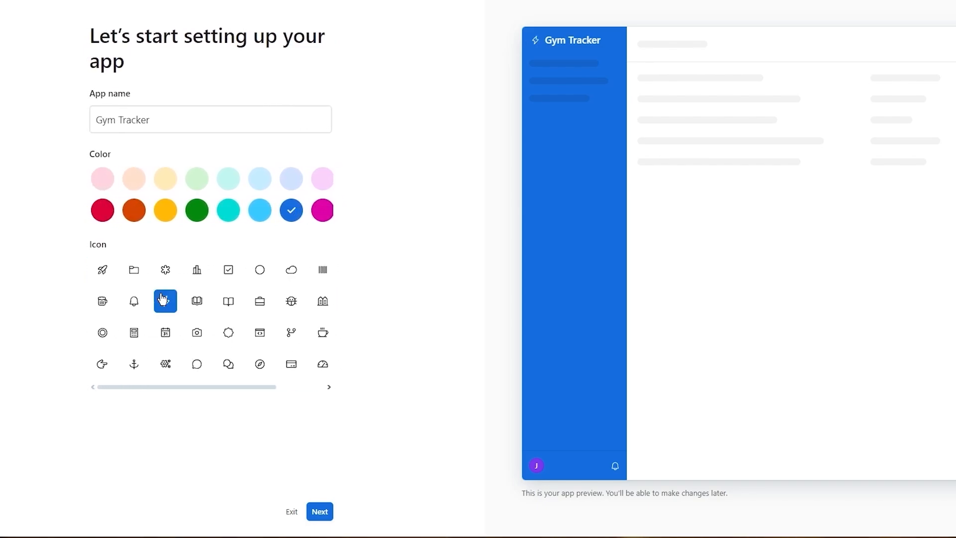
pyautogui.click(319, 511)
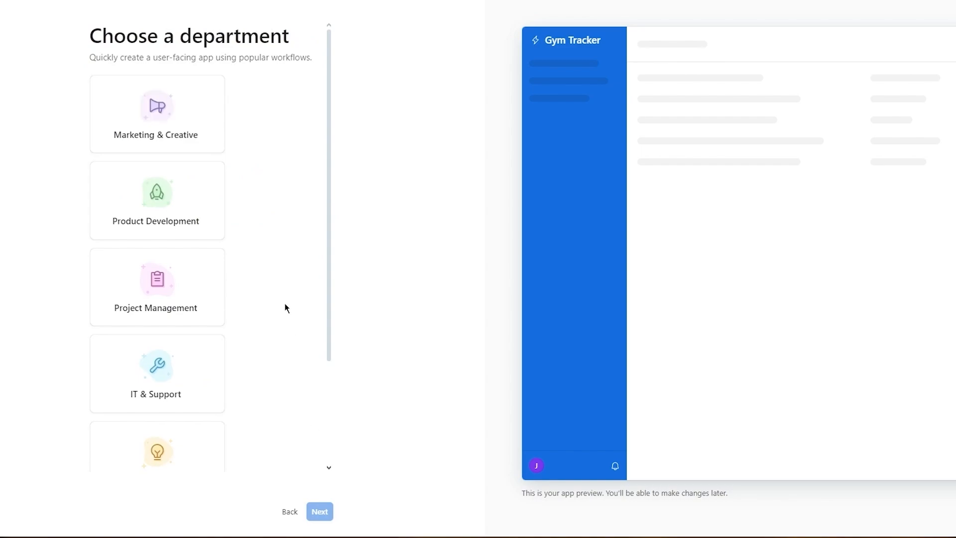
# Step: Review the department options and choose Project Management as the app's department
pyautogui.scroll(-3, 200, 114)
pyautogui.scroll(3, 199, 113)
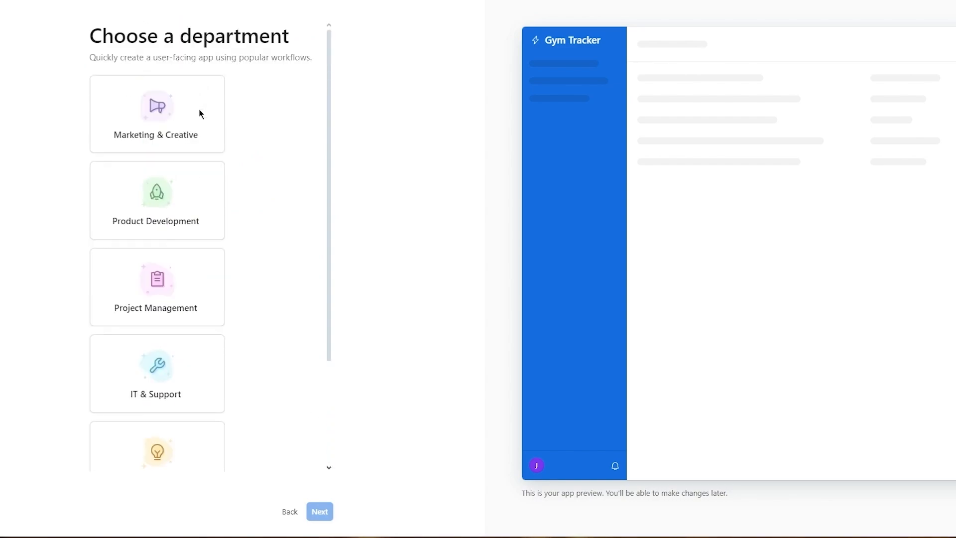
pyautogui.scroll(-2, 166, 205)
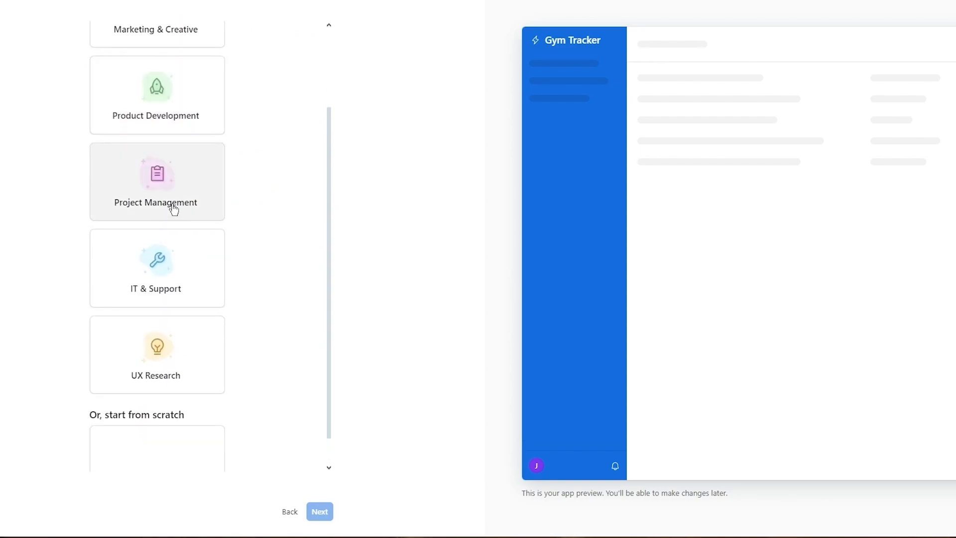
pyautogui.scroll(1, 149, 203)
pyautogui.scroll(-2, 149, 201)
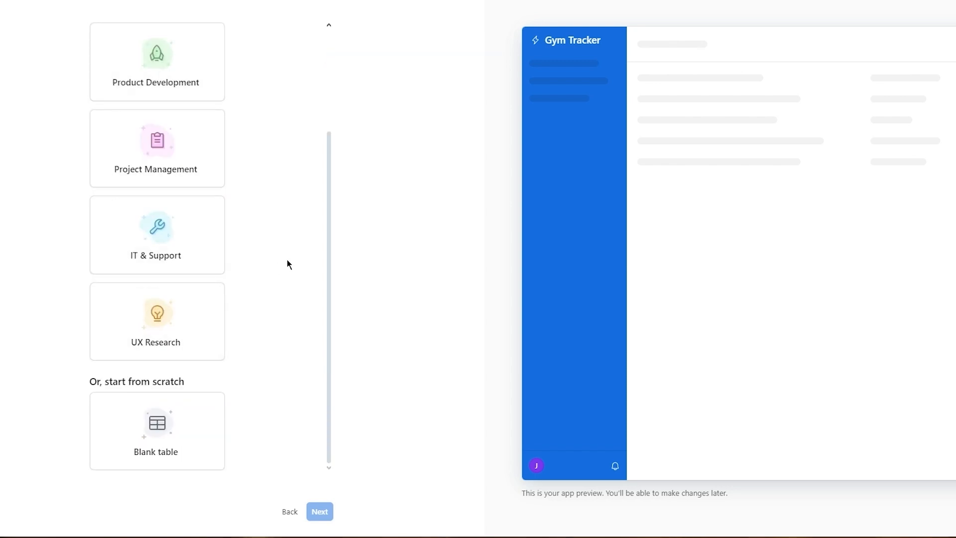
pyautogui.click(149, 153)
pyautogui.click(321, 514)
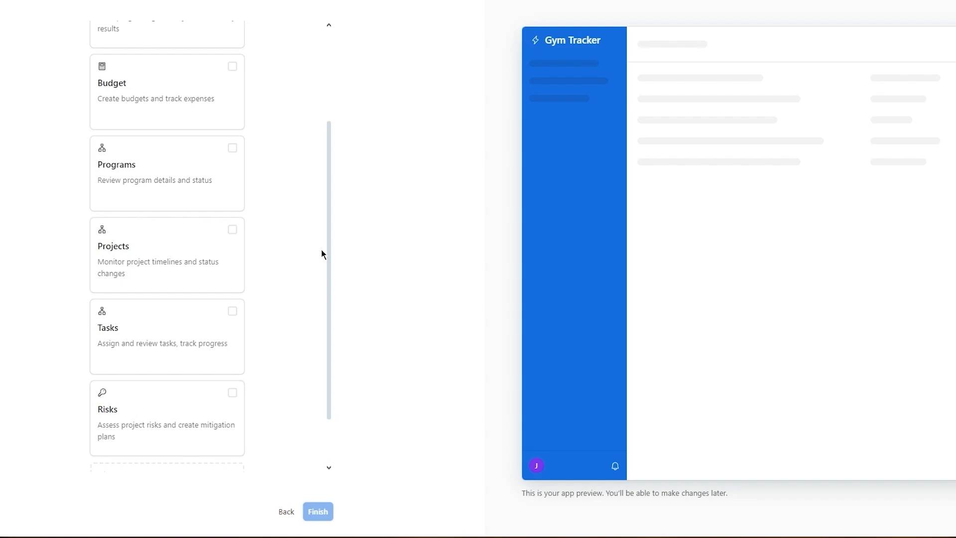
# Step: Look through the Project Management items and include Projects, Tasks and Risks in the app
pyautogui.scroll(3, 154, 175)
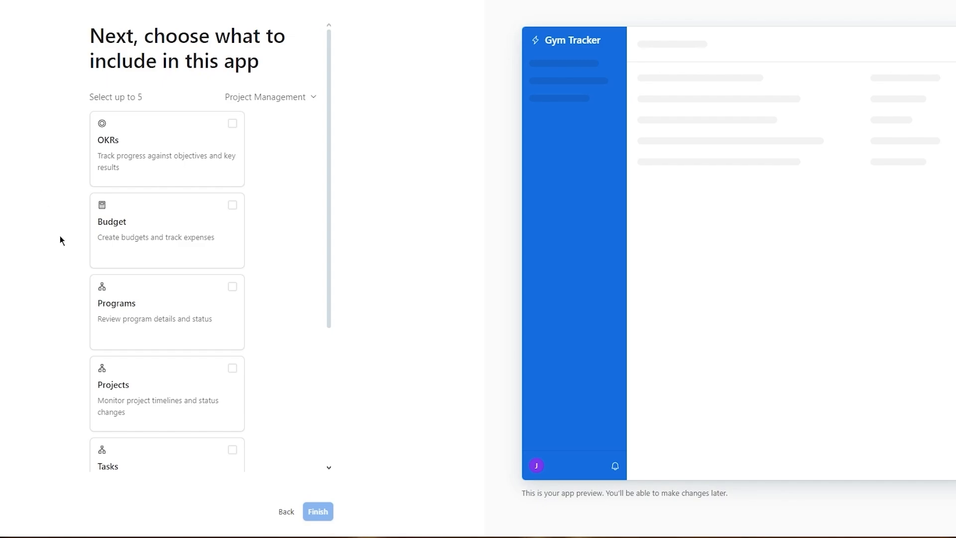
pyautogui.scroll(-1, 137, 272)
pyautogui.scroll(-5, 135, 271)
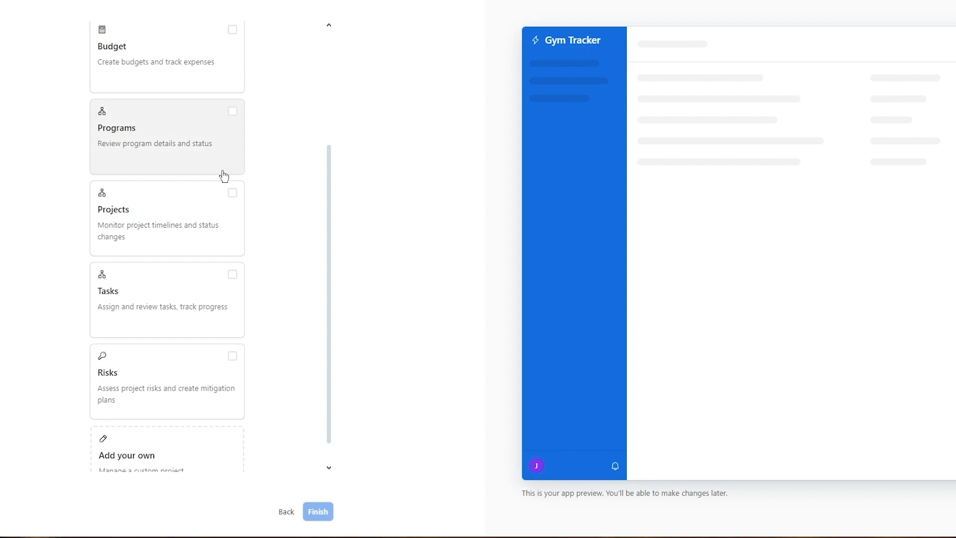
pyautogui.scroll(-1, 222, 176)
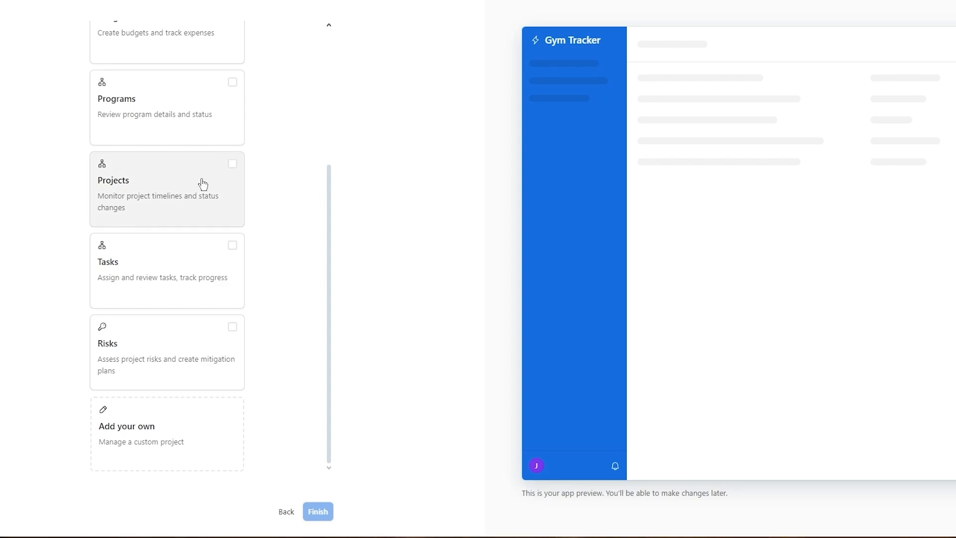
pyautogui.scroll(5, 203, 184)
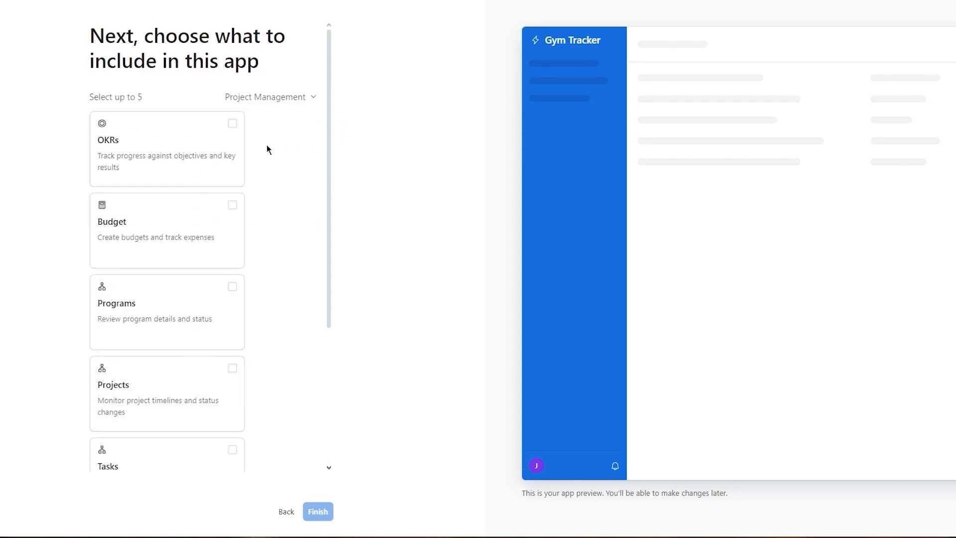
pyautogui.scroll(-1, 229, 217)
pyautogui.click(168, 328)
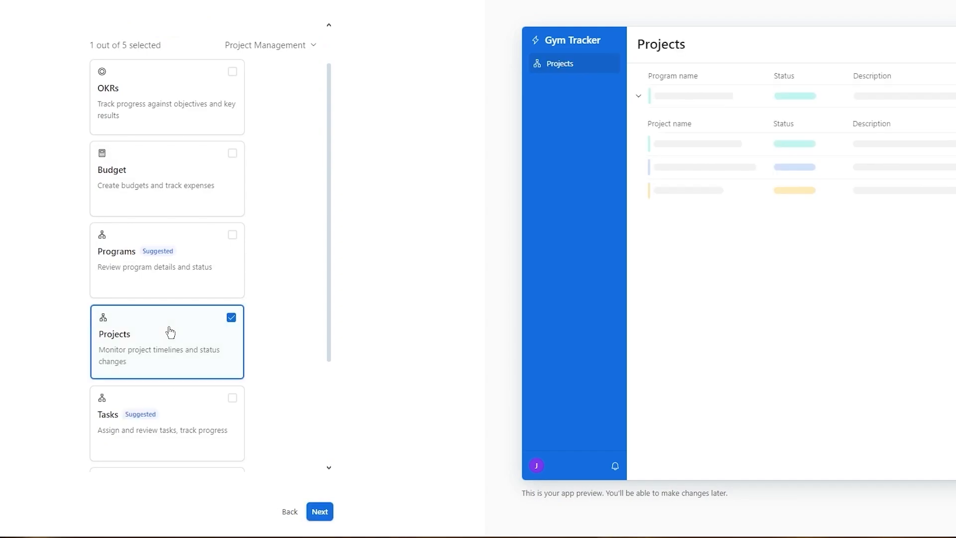
pyautogui.scroll(-2, 169, 331)
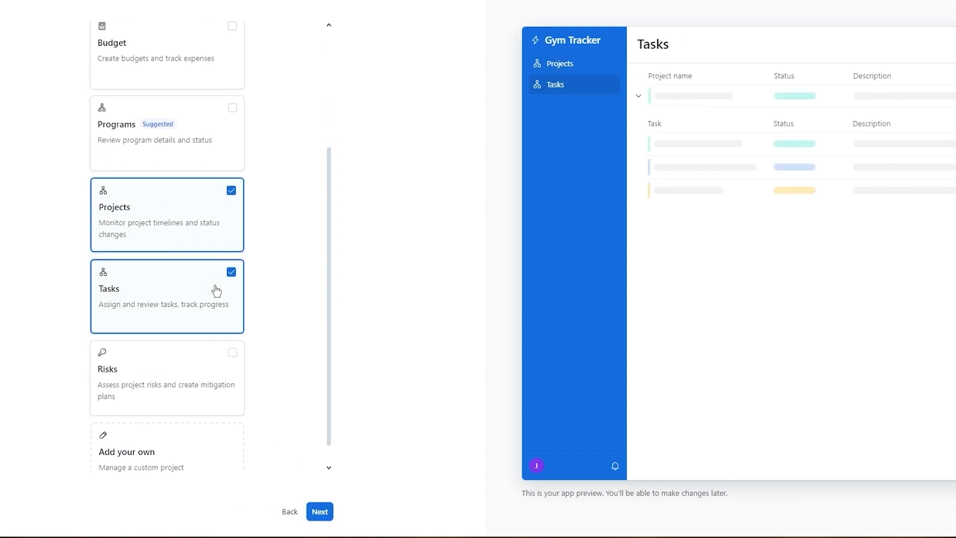
pyautogui.scroll(-1, 215, 229)
pyautogui.click(204, 354)
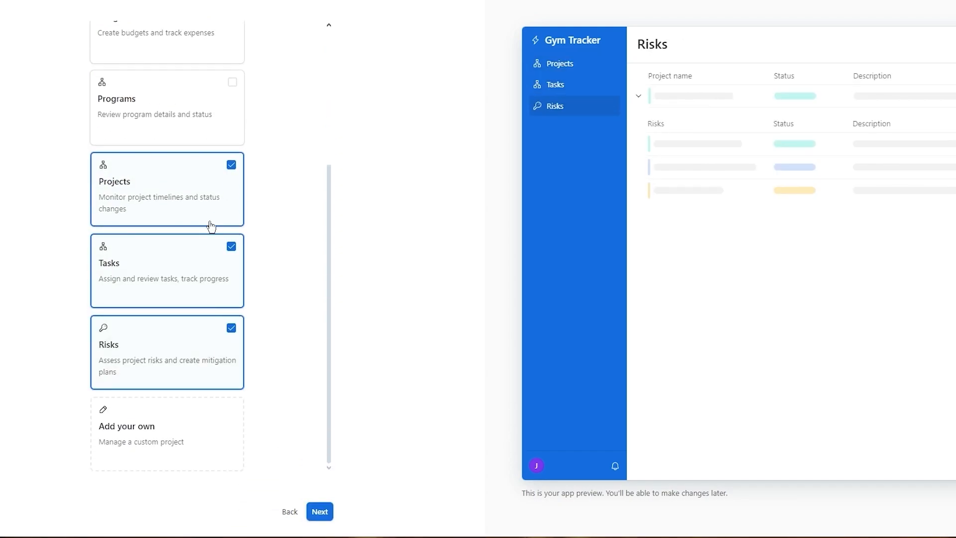
# Step: Select Programs for the app, deselect it again, and include OKRs instead
pyautogui.scroll(4, 212, 227)
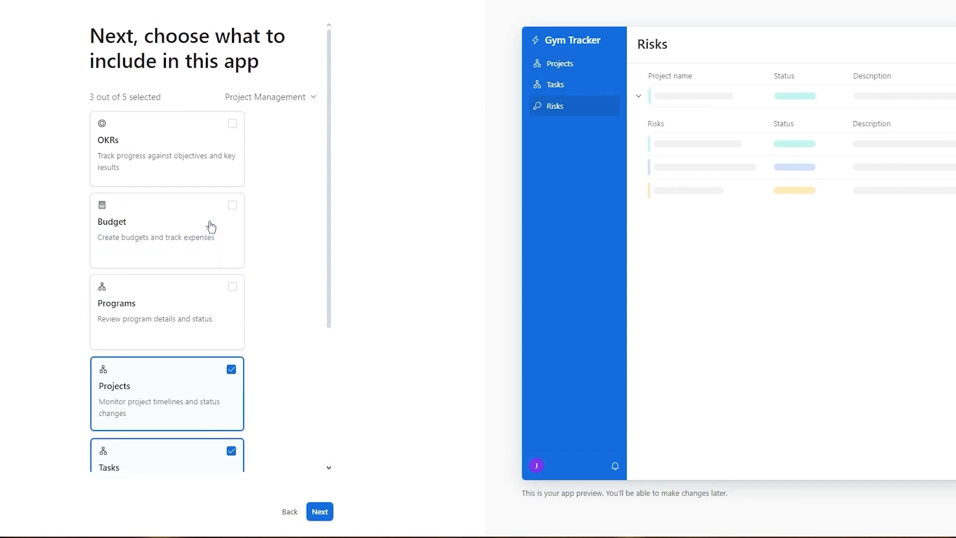
pyautogui.click(165, 296)
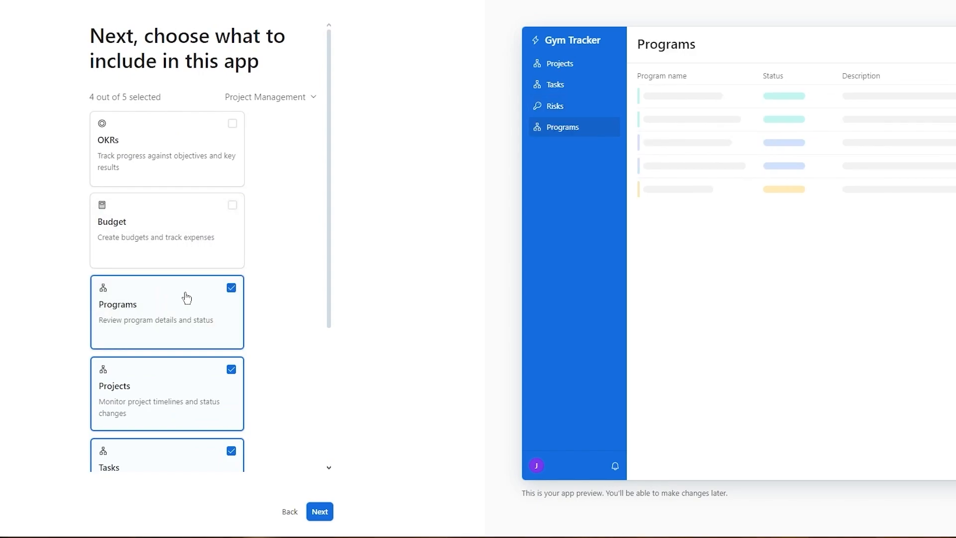
pyautogui.click(187, 298)
pyautogui.click(164, 173)
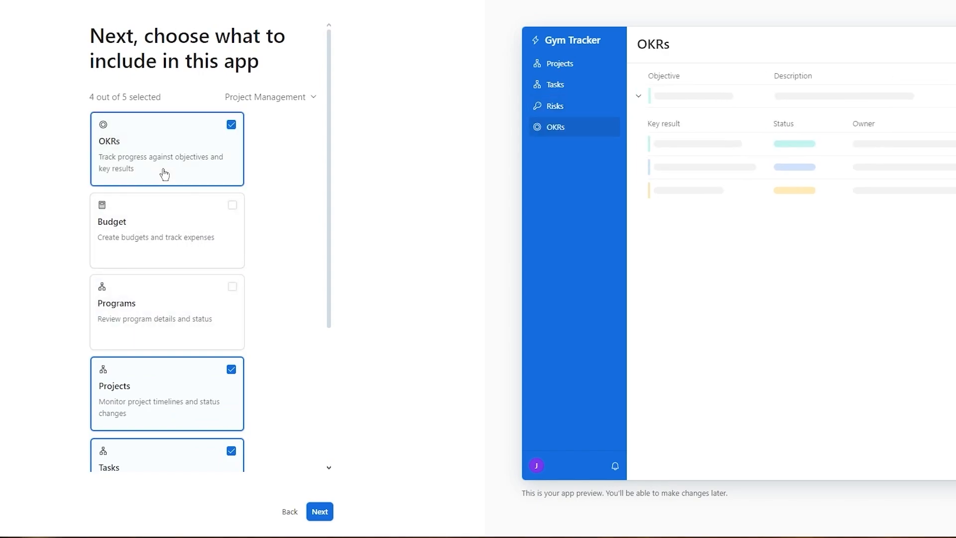
# Step: Finish the app setup without adding extra workflow templates and get started with the 14-day Team trial
pyautogui.scroll(-4, 292, 275)
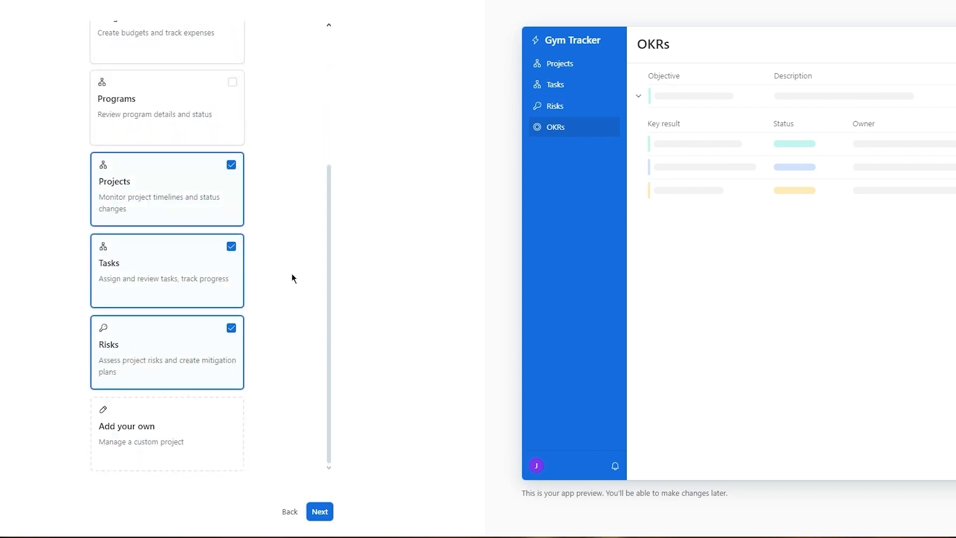
pyautogui.click(319, 512)
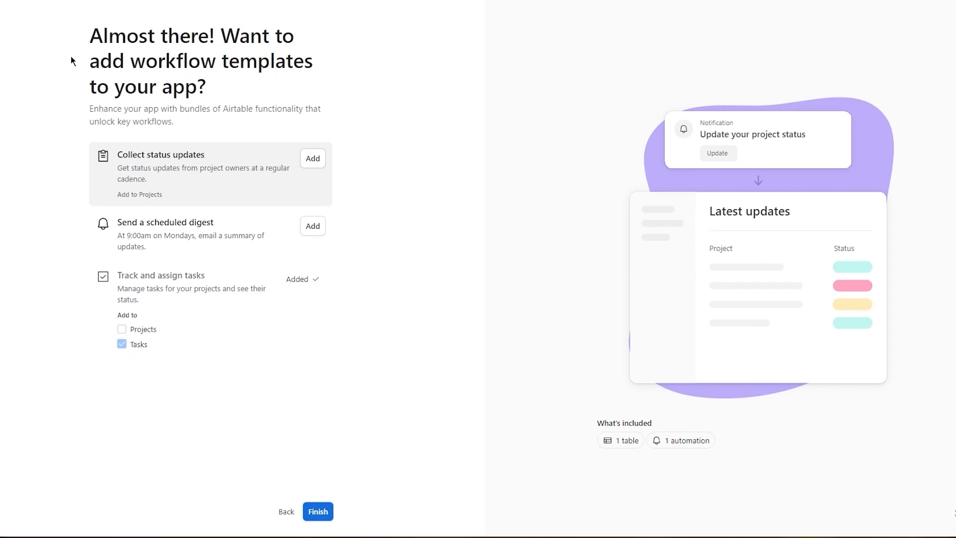
pyautogui.click(317, 513)
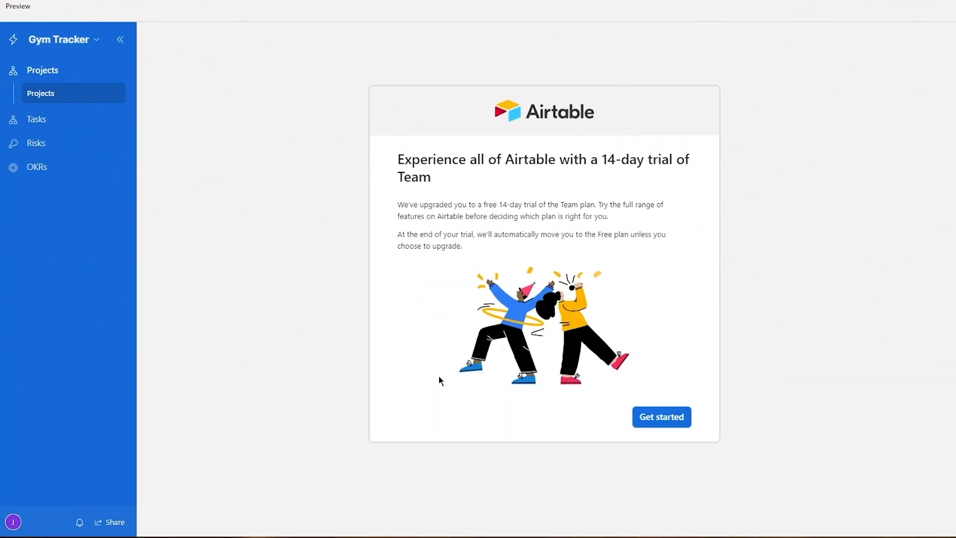
pyautogui.click(642, 414)
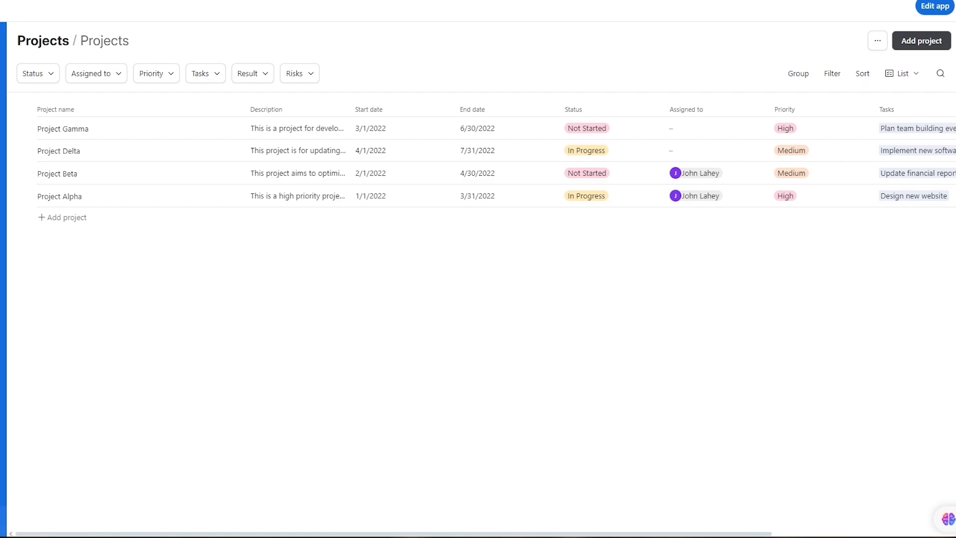
# Step: Rename Project Gamma to Front End and Project Delta to Back End in the Projects list
pyautogui.click(90, 129)
pyautogui.moveTo(91, 129); pyautogui.dragTo(32, 134)
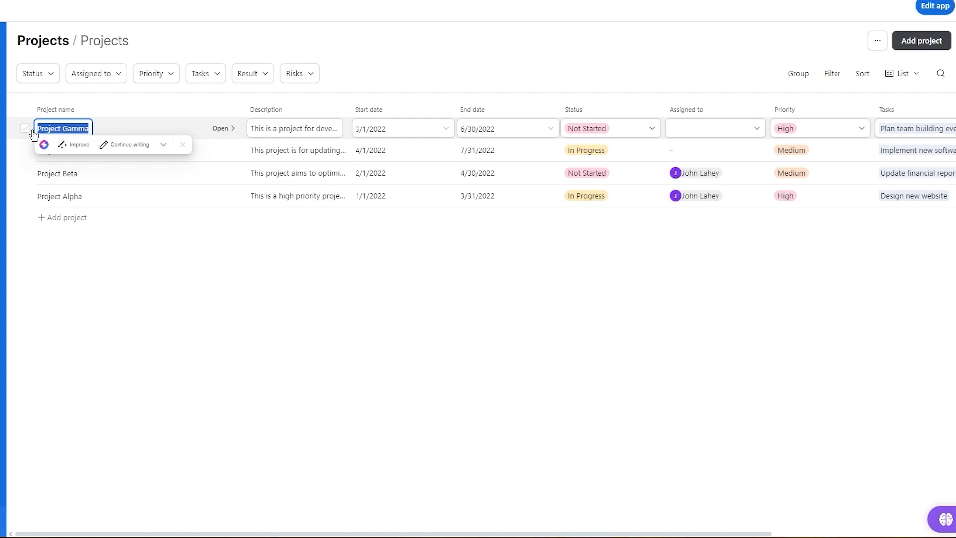
pyautogui.write('Front End')
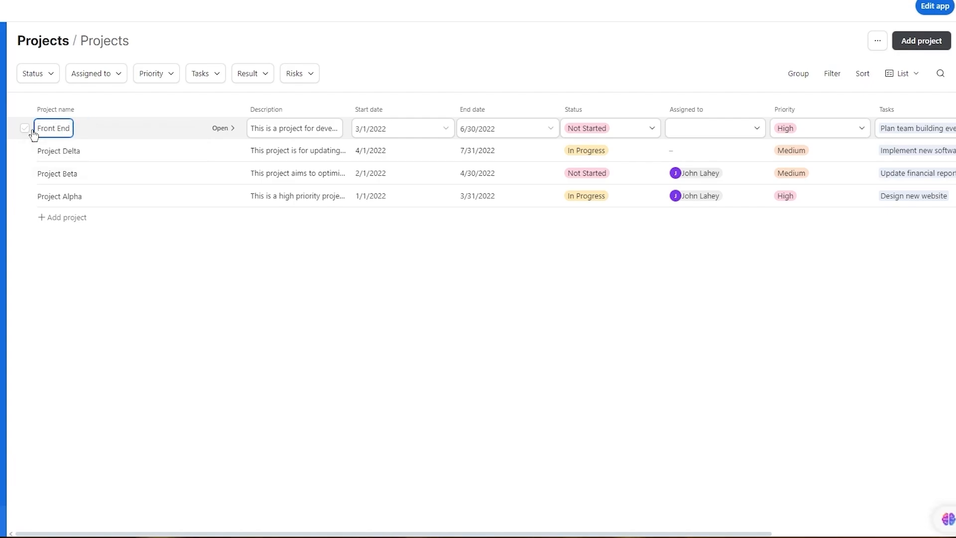
pyautogui.click(75, 151)
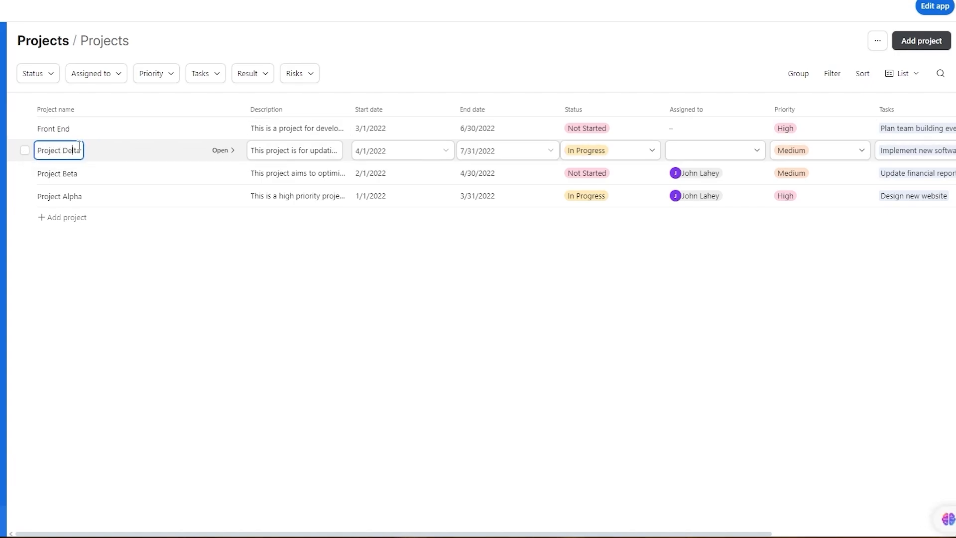
pyautogui.moveTo(82, 150); pyautogui.dragTo(22, 158)
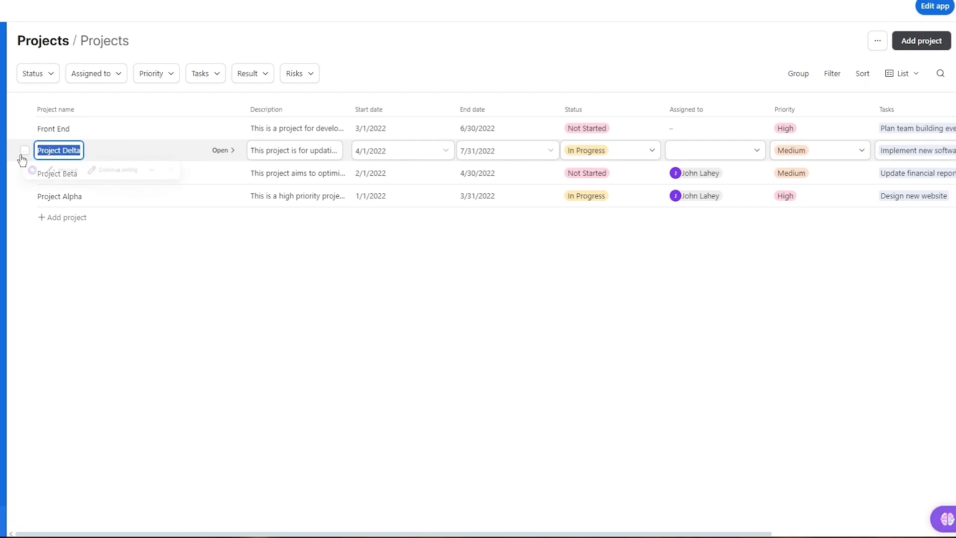
pyautogui.write('Back ')
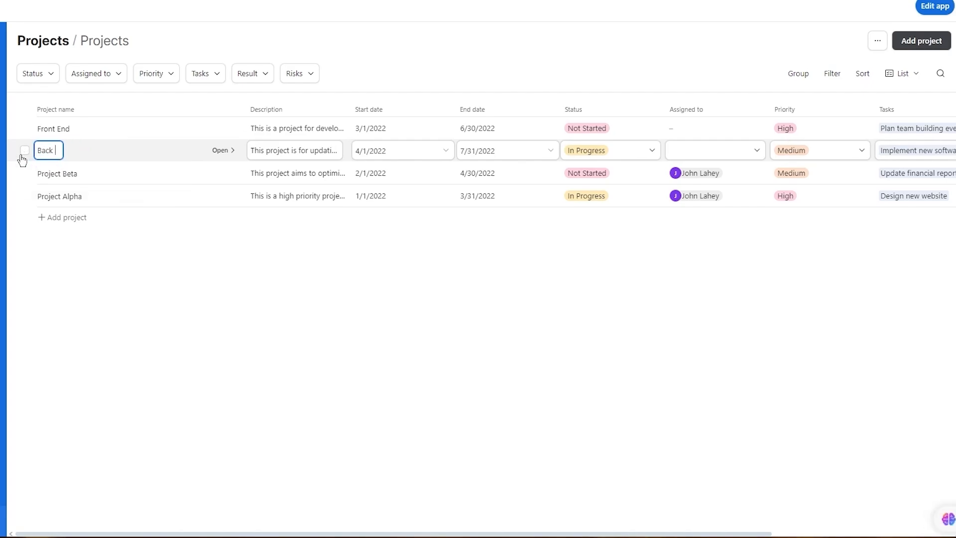
pyautogui.write('End')
# Step: Rename Project Beta to Database in the Projects list
pyautogui.click(82, 176)
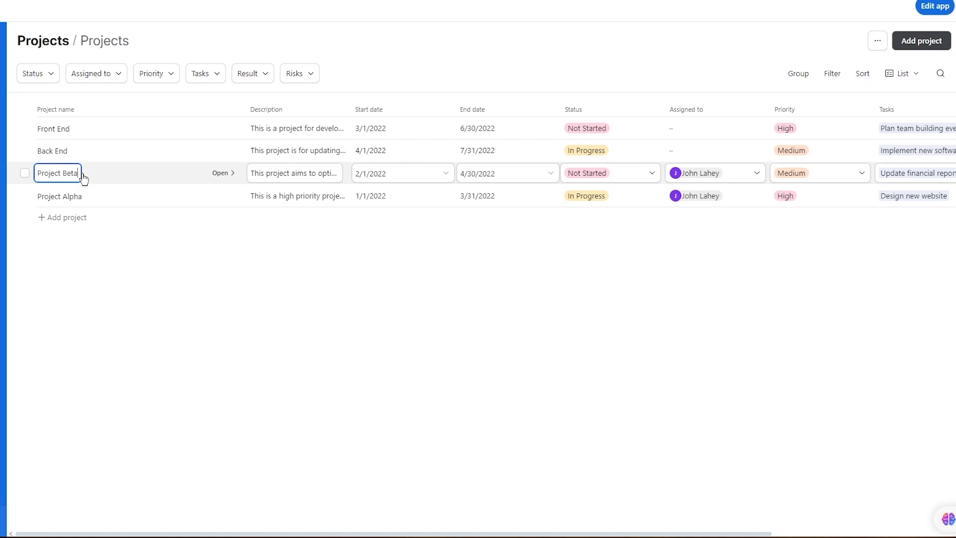
pyautogui.press('BackSpace')
pyautogui.press('BackSpace')
pyautogui.press('BackSpace')
pyautogui.press('BackSpace')
pyautogui.press('BackSpace')
pyautogui.press('BackSpace')
pyautogui.press('BackSpace')
pyautogui.press('BackSpace')
pyautogui.press('BackSpace')
pyautogui.press('BackSpace')
pyautogui.press('BackSpace')
pyautogui.press('BackSpace')
pyautogui.write('D')
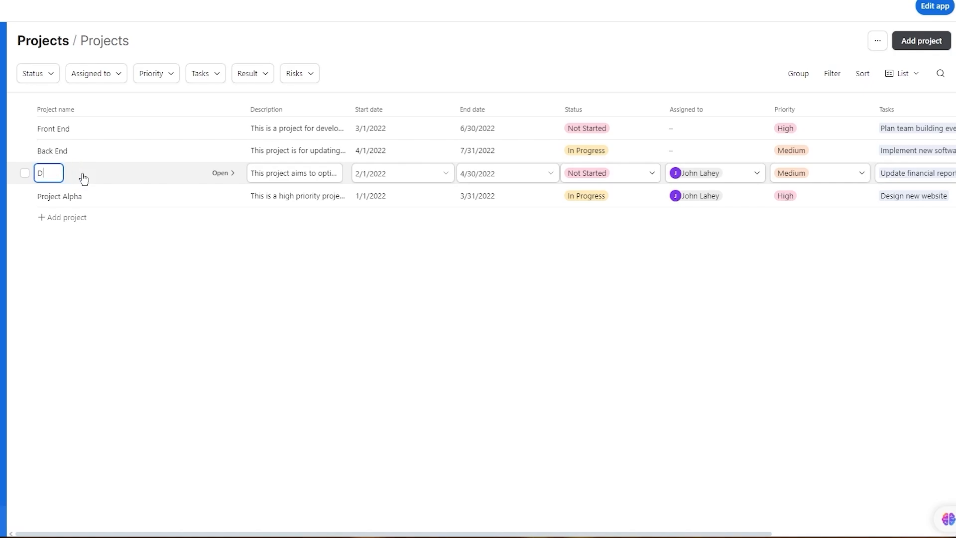
pyautogui.write('atabase')
# Step: Rename Project Alpha to Php in the Projects list
pyautogui.click(75, 196)
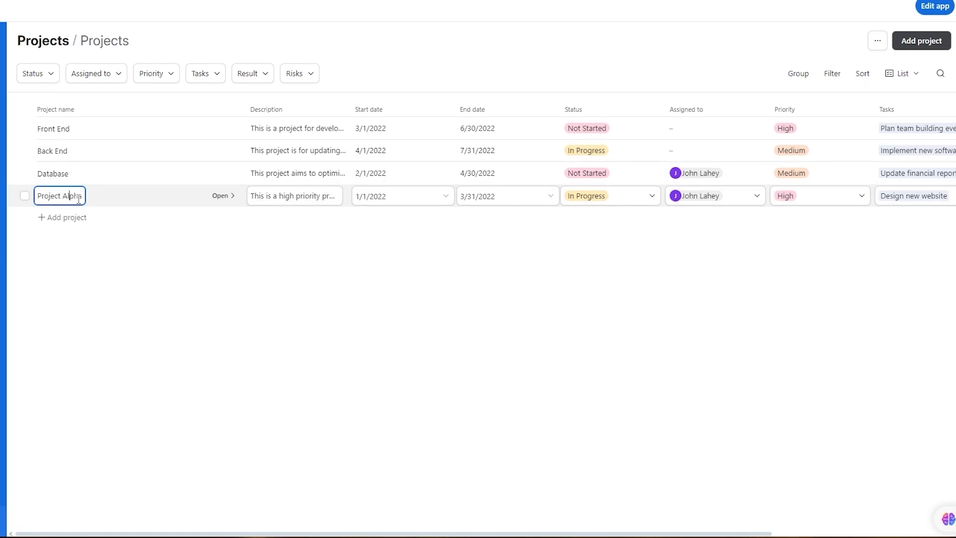
pyautogui.moveTo(82, 195); pyautogui.dragTo(34, 194)
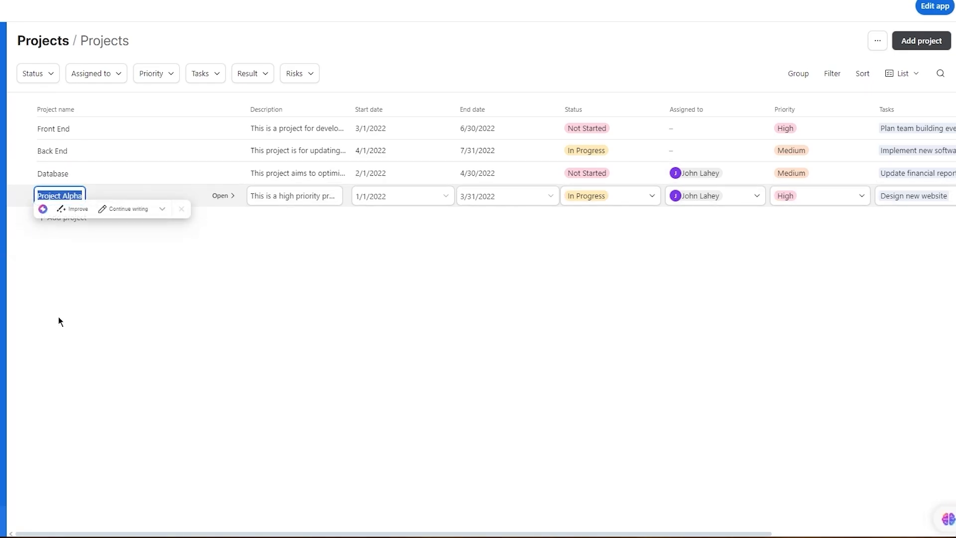
pyautogui.write('Php')
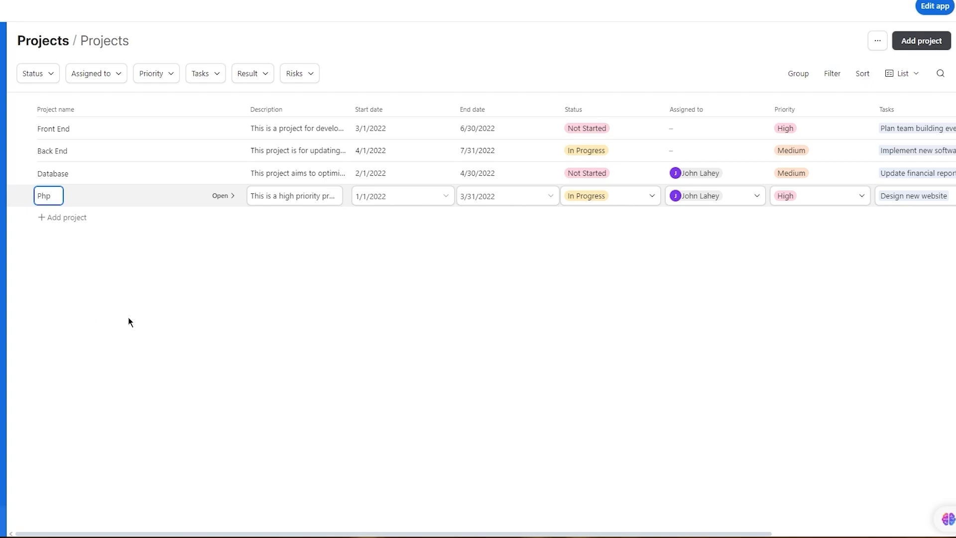
pyautogui.click(132, 326)
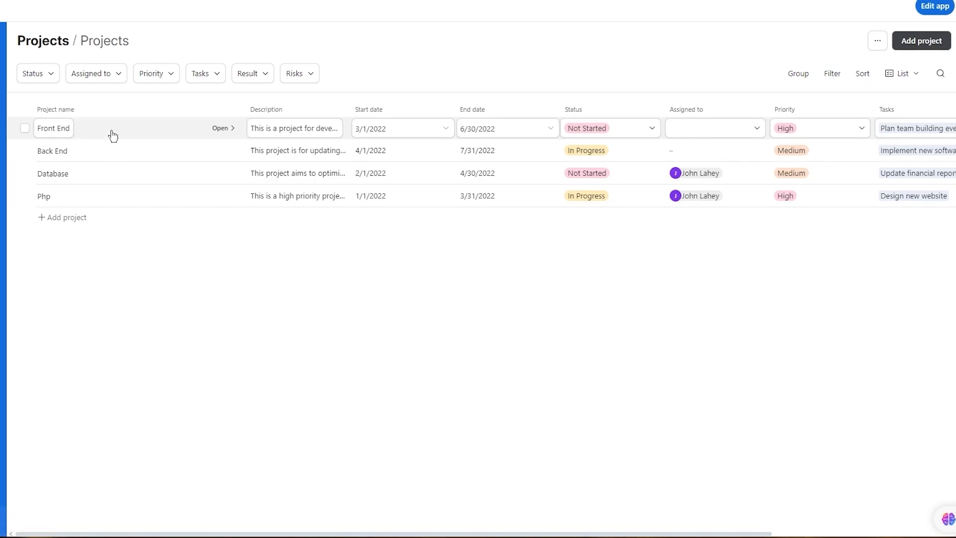
# Step: Open the Front End project's description to view its full text, and close it without editing
pyautogui.click(307, 130)
pyautogui.click(309, 129)
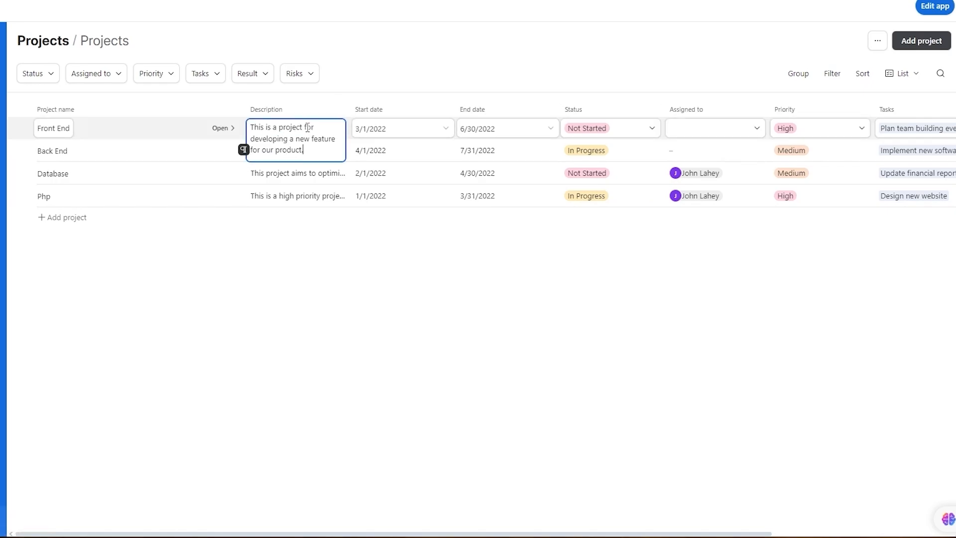
pyautogui.moveTo(306, 153); pyautogui.dragTo(287, 153)
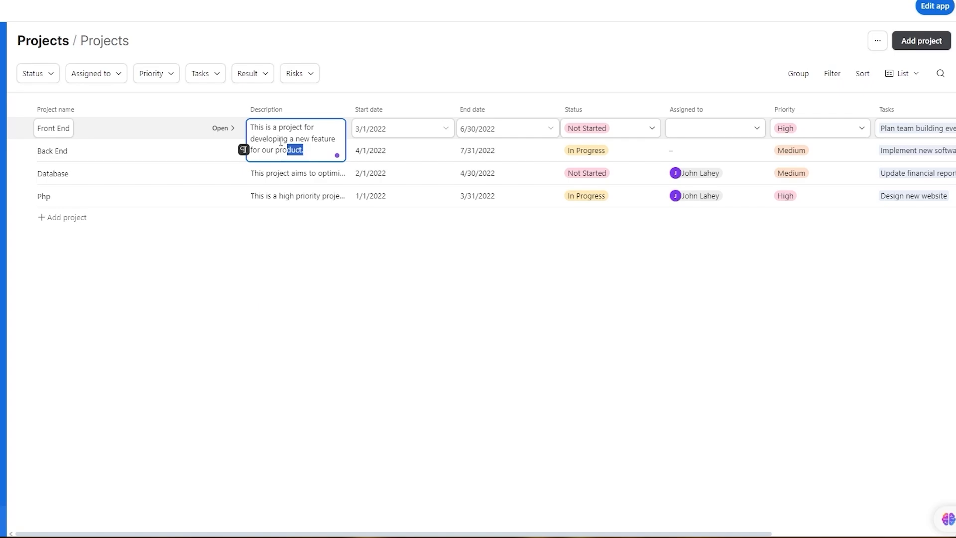
pyautogui.click(296, 152)
pyautogui.click(369, 76)
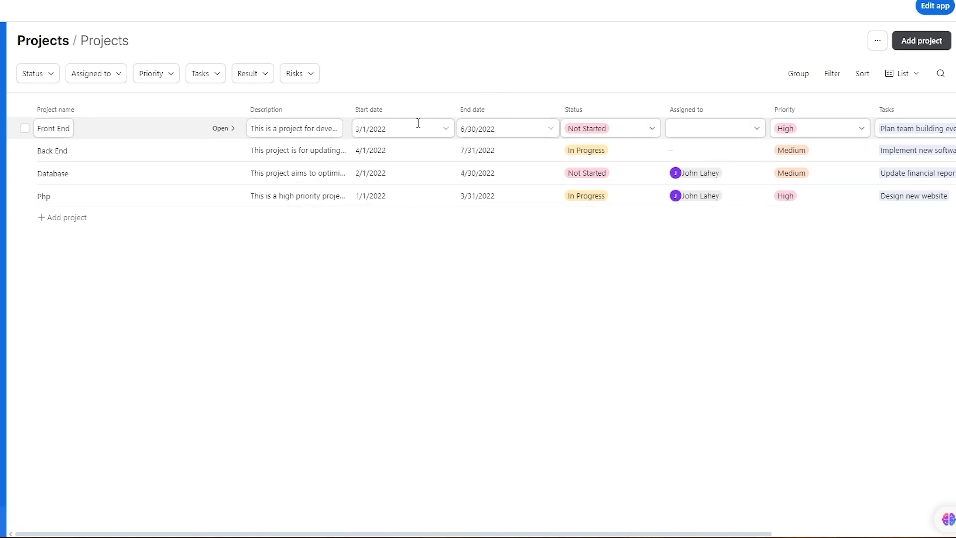
# Step: Set the Front End project's start date to 7/17/2024
pyautogui.click(403, 134)
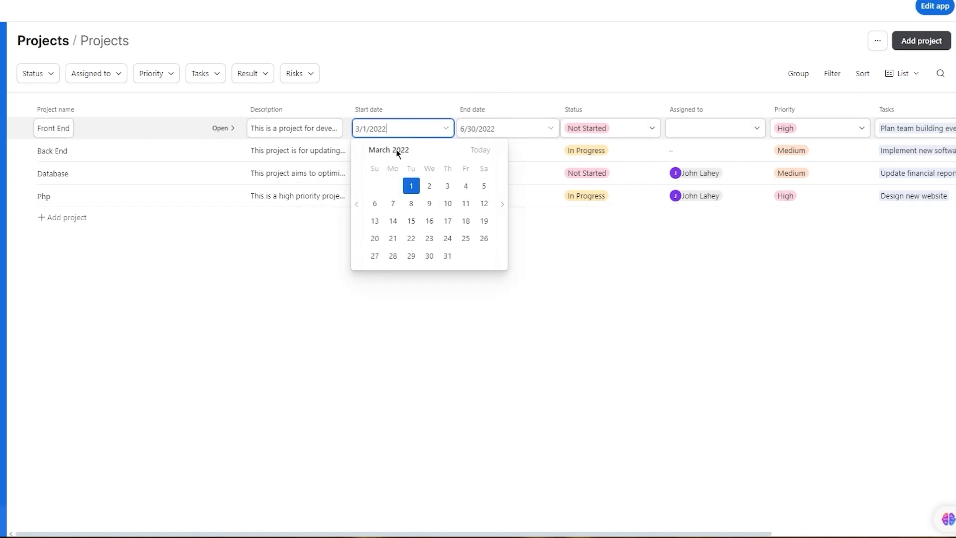
pyautogui.click(502, 205)
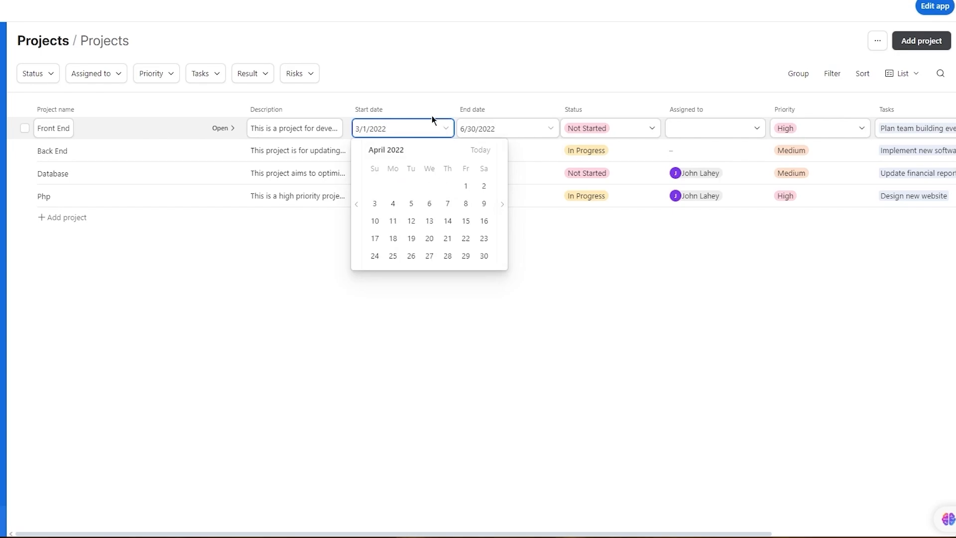
pyautogui.press('BackSpace')
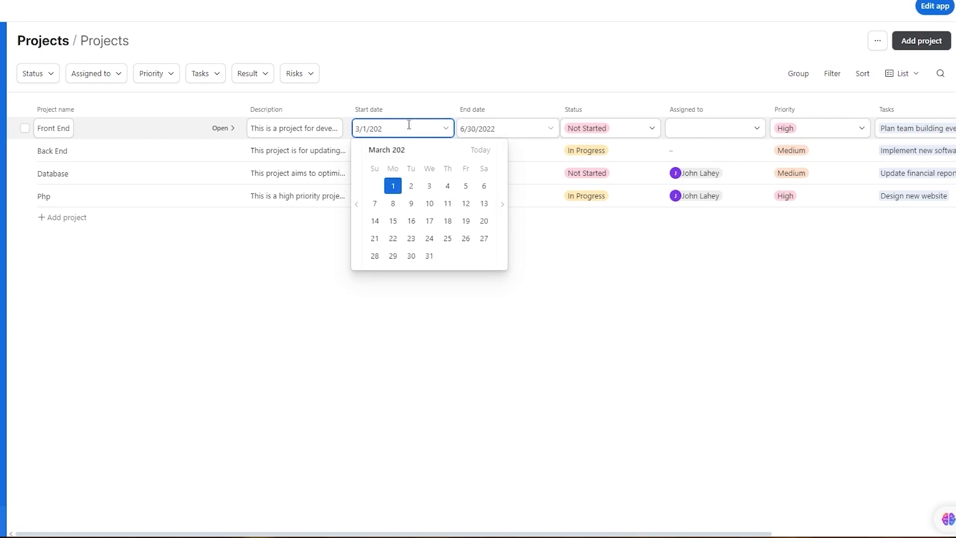
pyautogui.write('4')
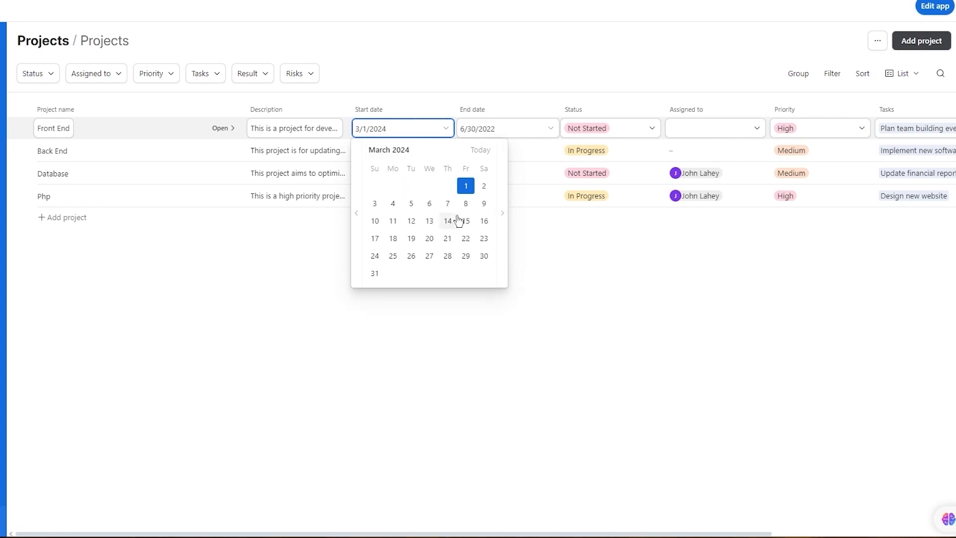
pyautogui.click(502, 221)
pyautogui.click(500, 221)
pyautogui.click(501, 221)
pyautogui.click(501, 221)
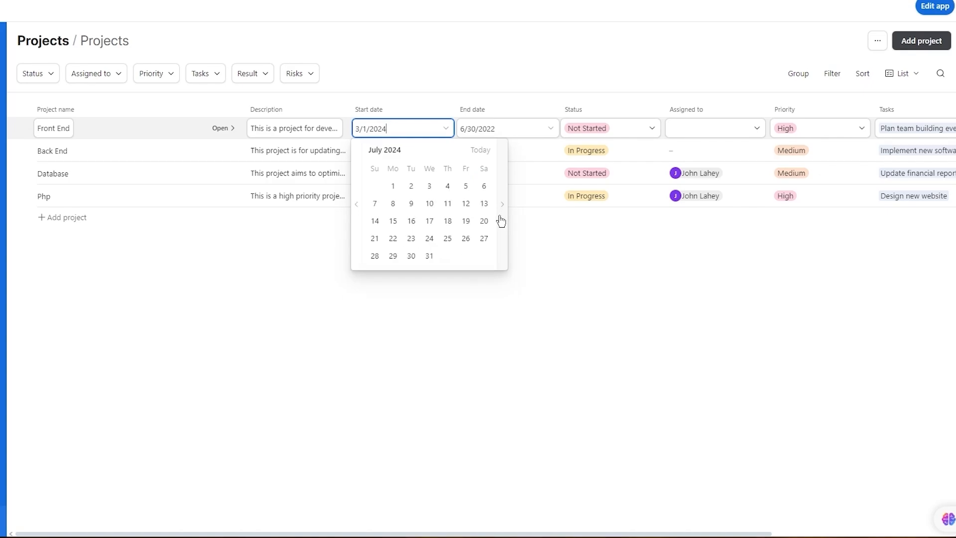
pyautogui.click(435, 224)
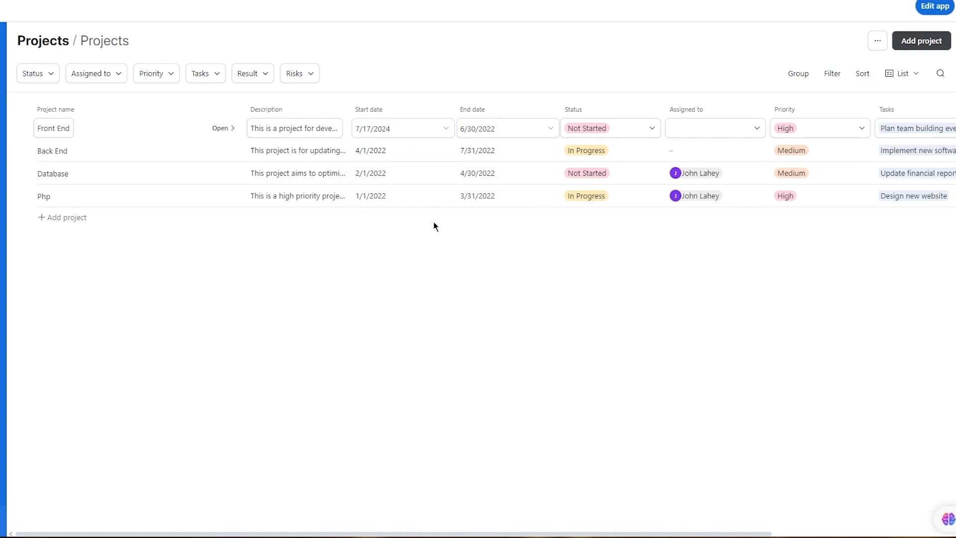
# Step: Set the Front End project's end date to 7/25/2024
pyautogui.click(509, 127)
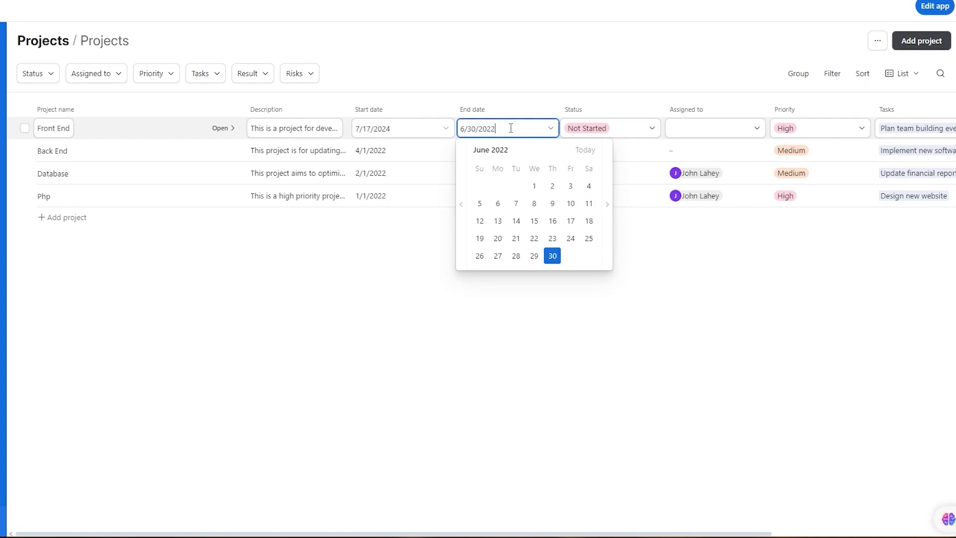
pyautogui.press('BackSpace')
pyautogui.write('4')
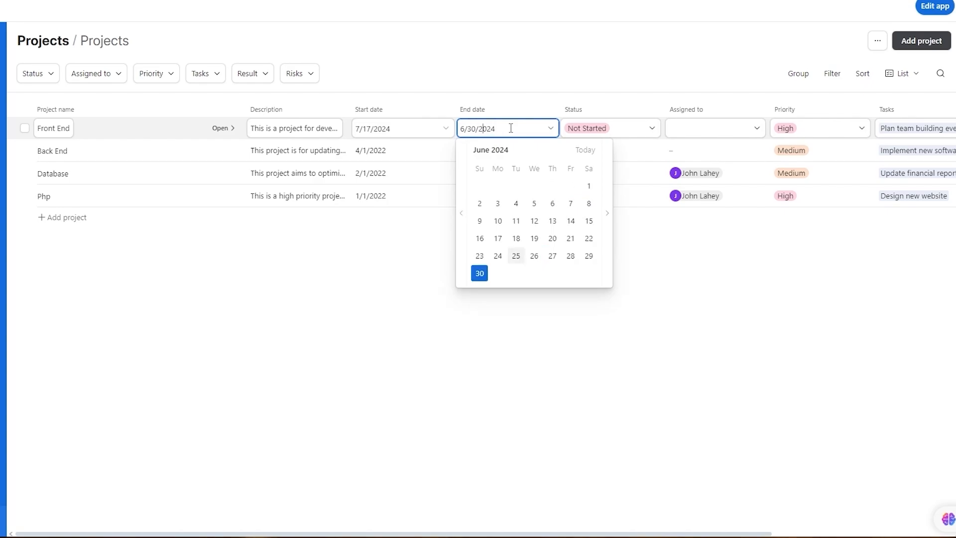
pyautogui.press('BackSpace')
pyautogui.write('7')
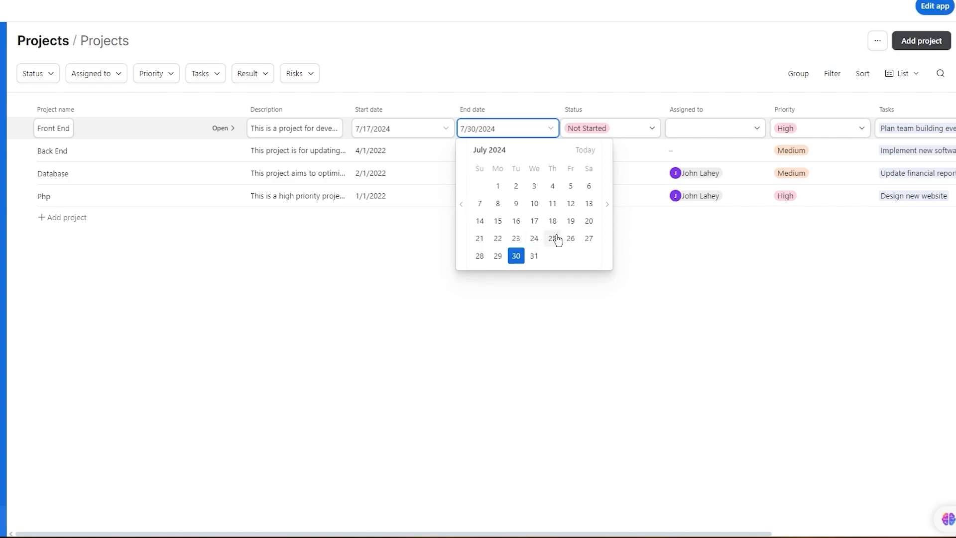
pyautogui.click(553, 239)
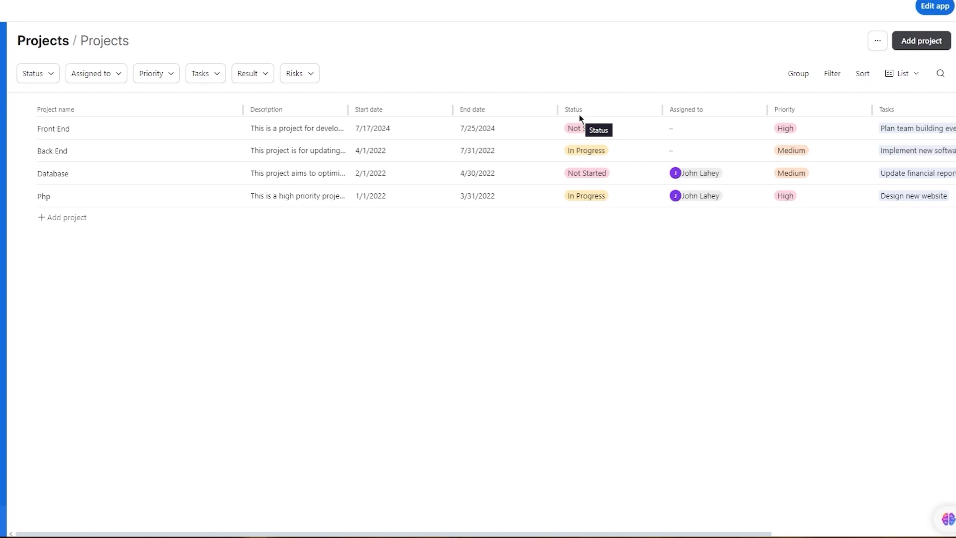
# Step: Change the Front End project's status to In Progress
pyautogui.click(603, 134)
pyautogui.click(603, 134)
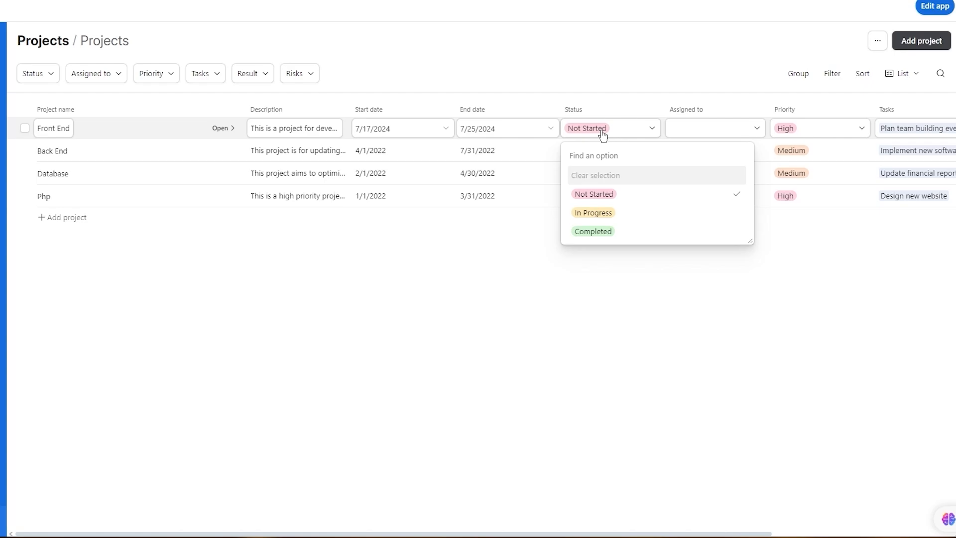
pyautogui.click(625, 212)
pyautogui.hscroll(5, 874, 262)
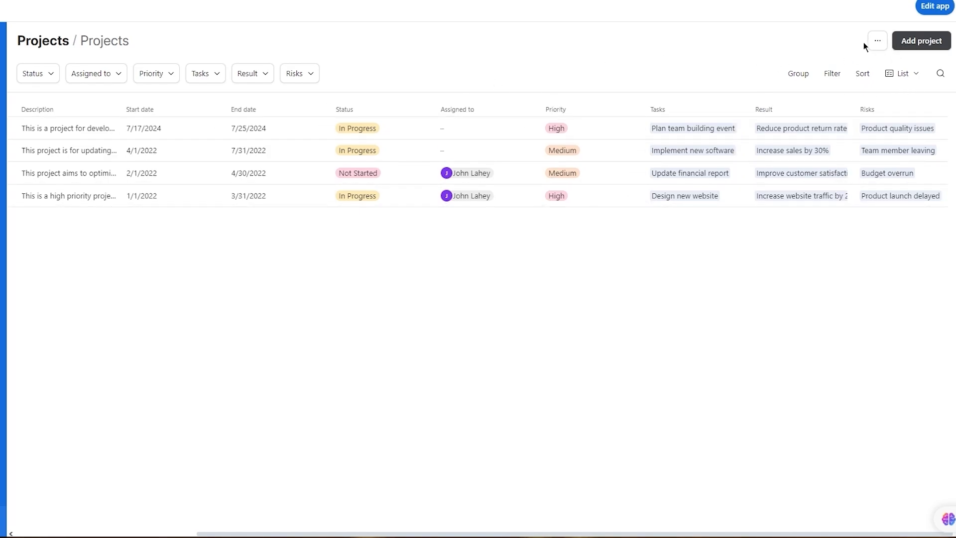
pyautogui.click(876, 44)
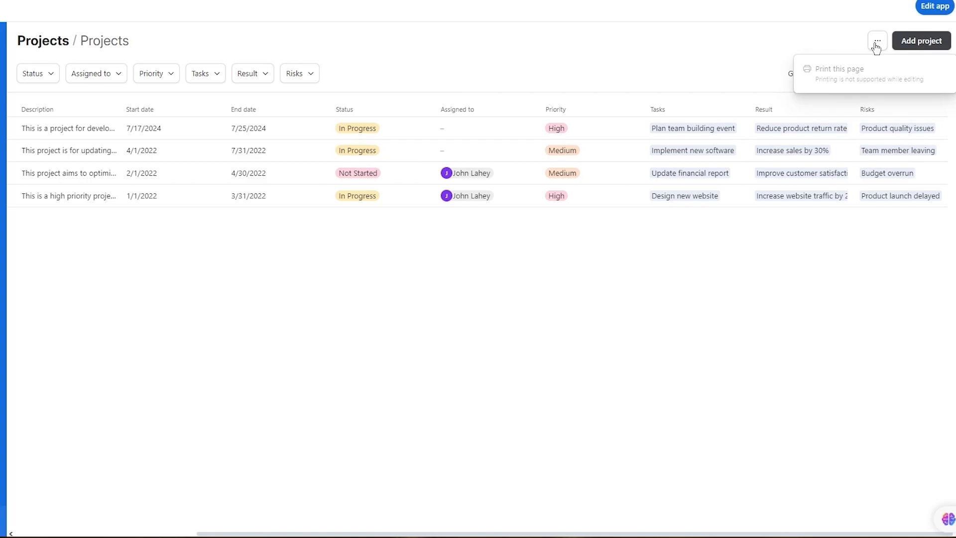
pyautogui.click(912, 46)
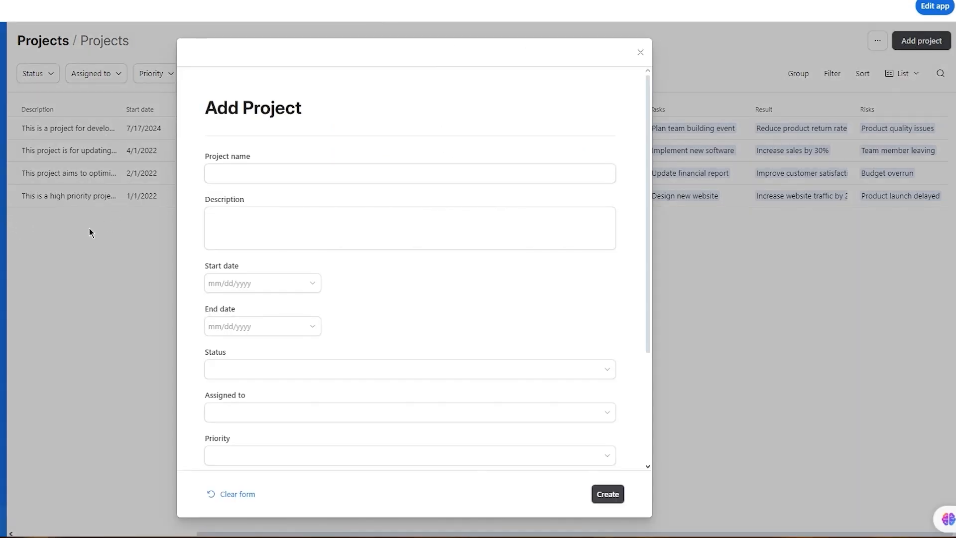
pyautogui.click(77, 171)
pyautogui.click(66, 130)
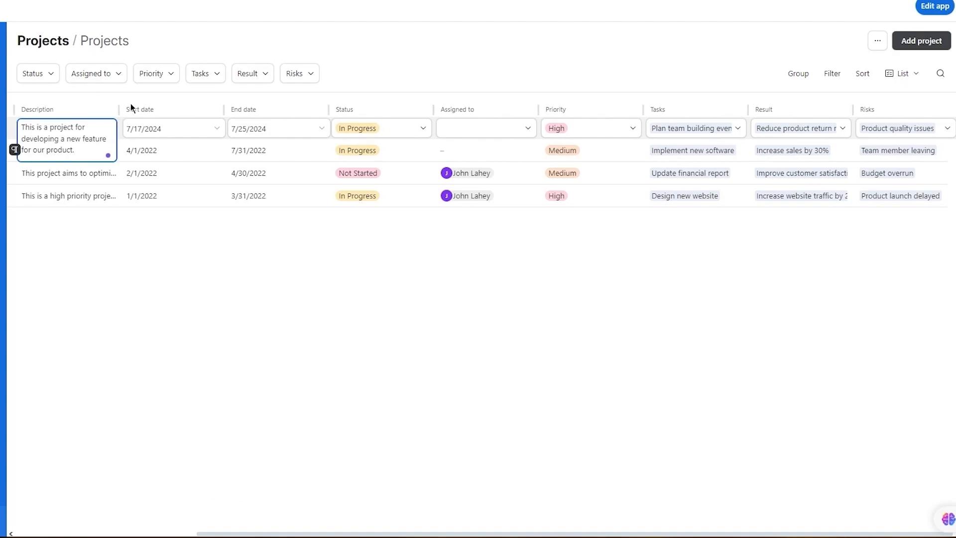
pyautogui.press('Escape')
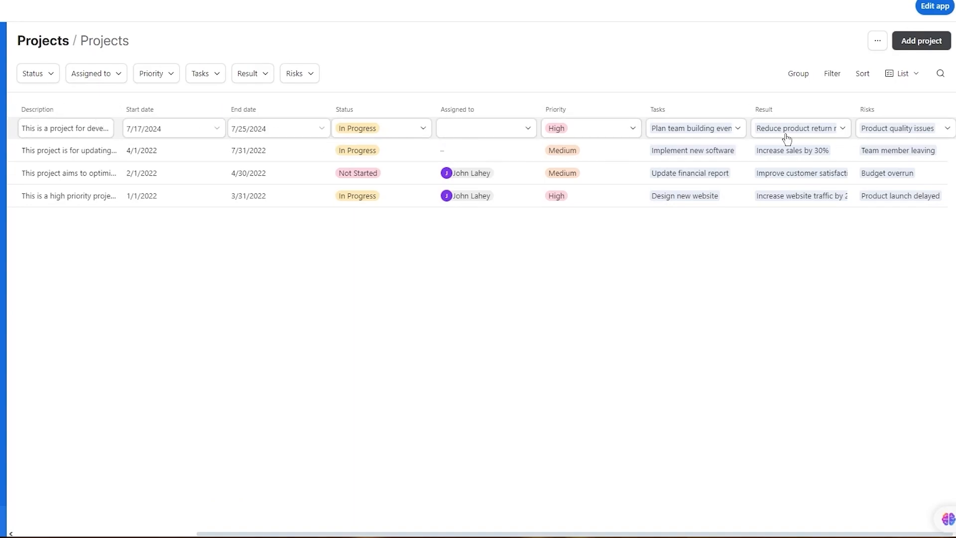
# Step: Open the Front End project's record, replace its description with "create front end with python", and close the record
pyautogui.click(75, 128)
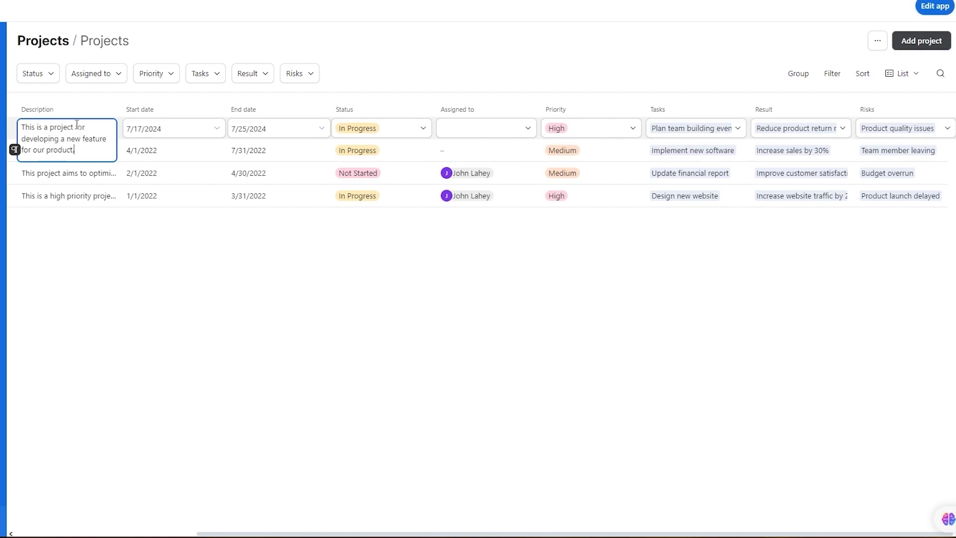
pyautogui.click(17, 130)
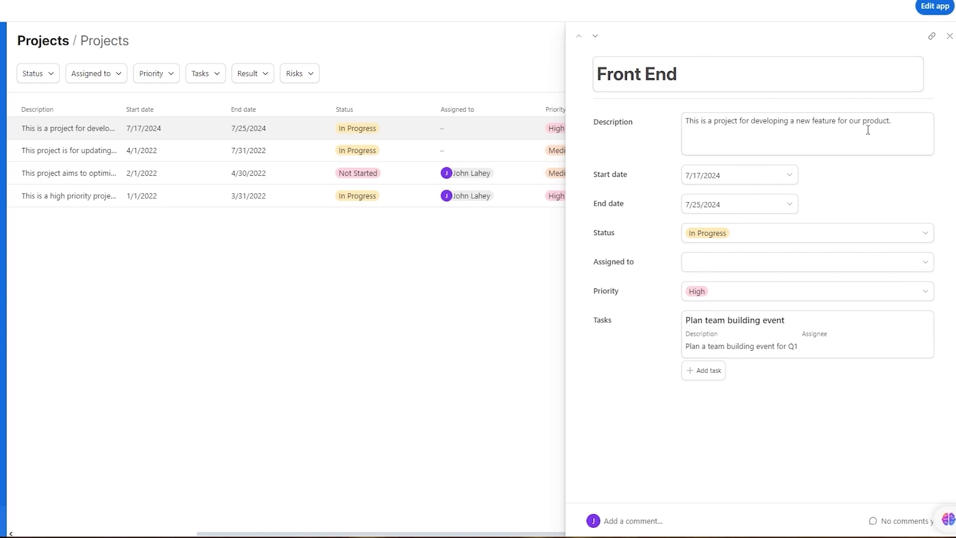
pyautogui.moveTo(893, 123); pyautogui.dragTo(676, 104)
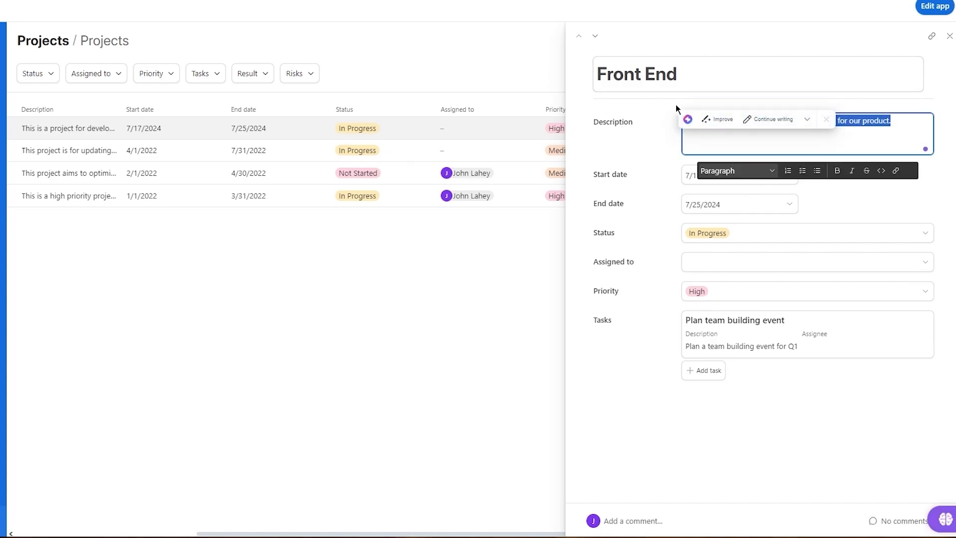
pyautogui.write('create f')
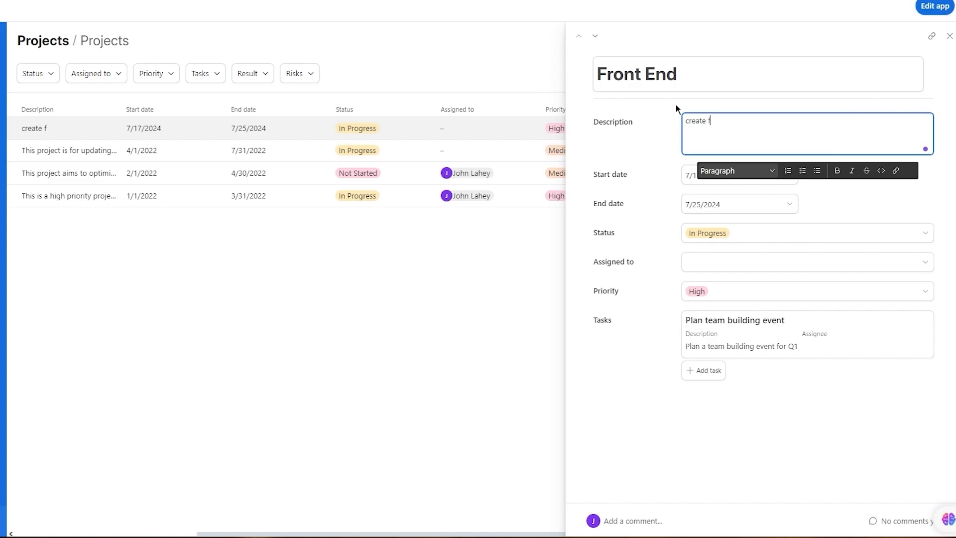
pyautogui.write('ront end with p')
pyautogui.write('ython')
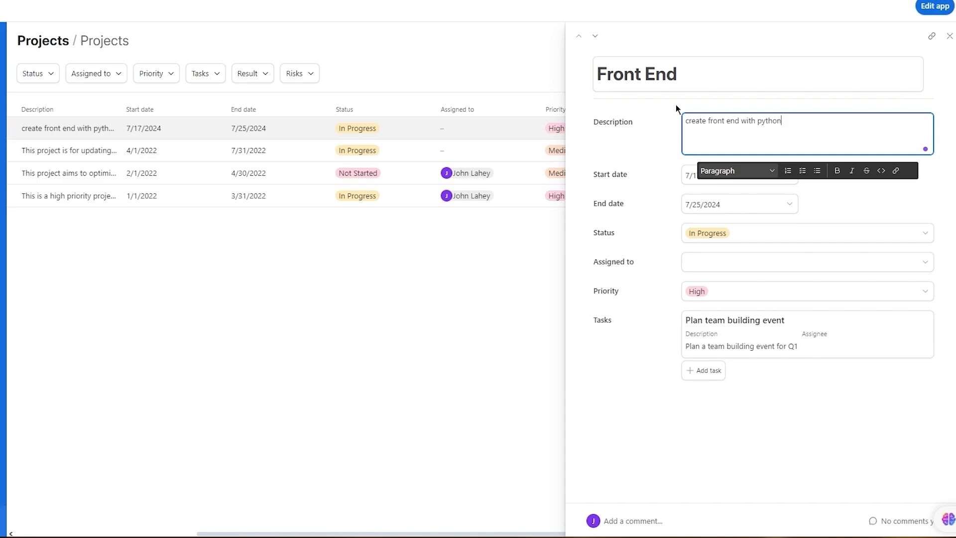
pyautogui.click(635, 151)
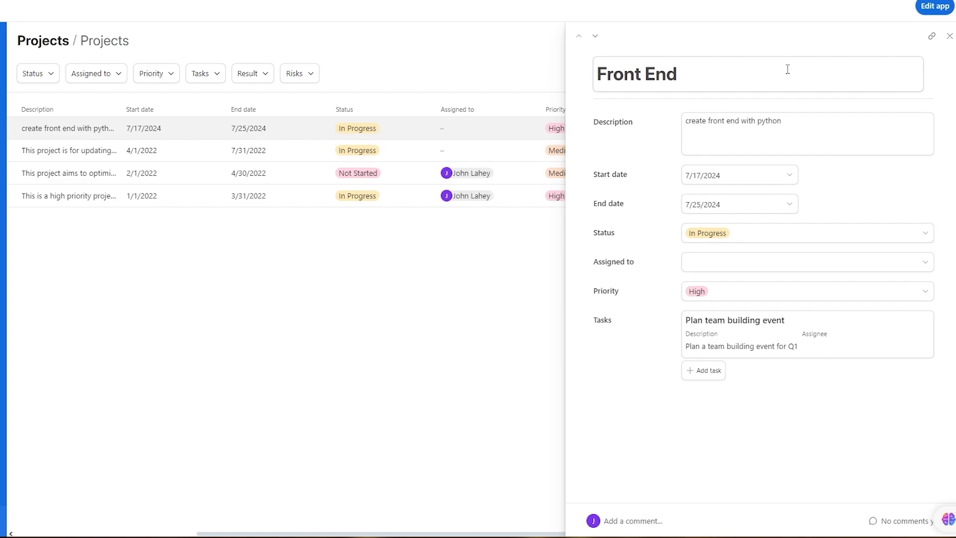
pyautogui.click(949, 37)
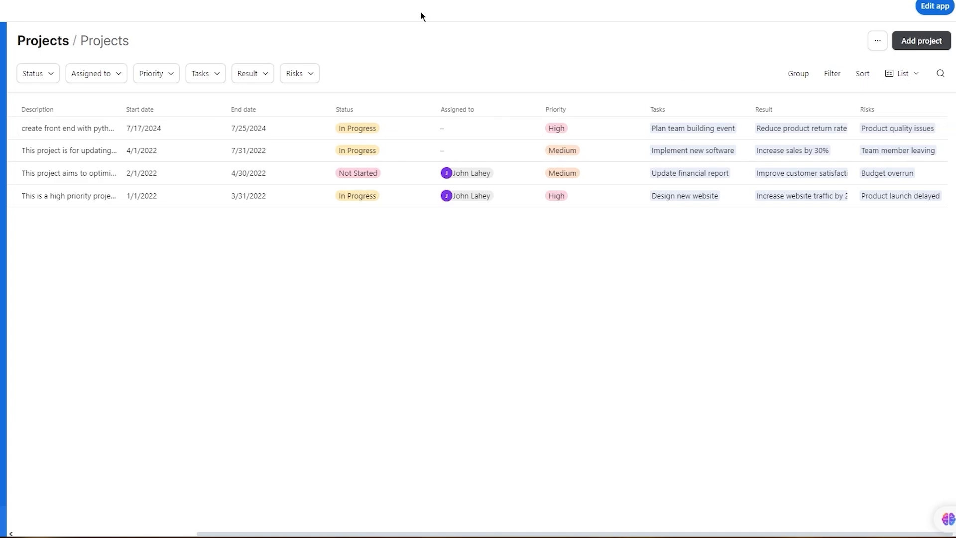
pyautogui.click(301, 74)
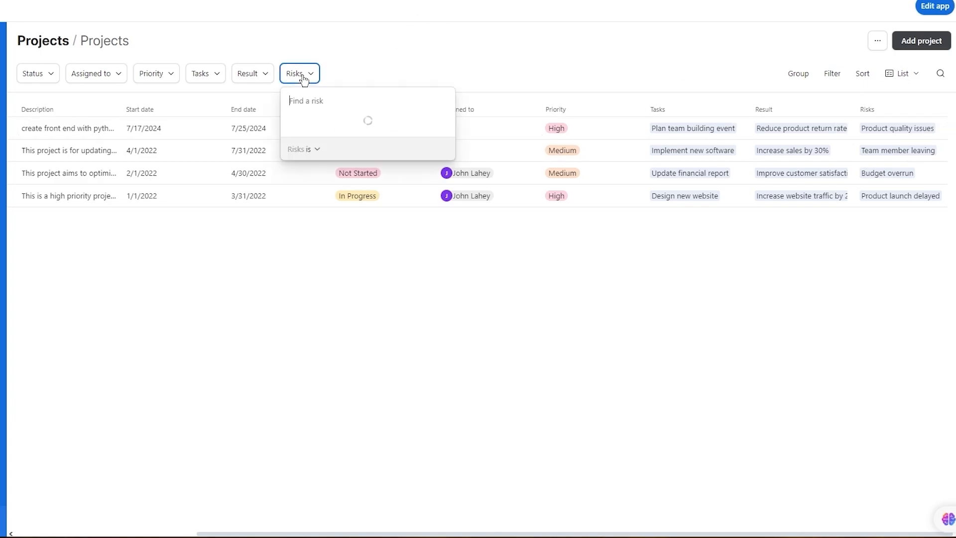
pyautogui.click(301, 74)
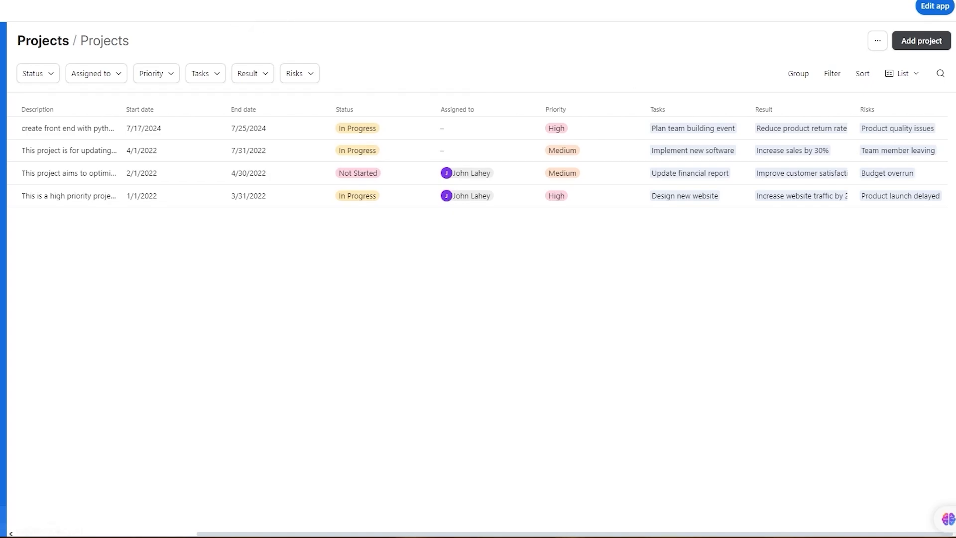
# Step: Start a new task on the Tasks page named "start python by introducing template of front end header file or library"
pyautogui.click(13, 117)
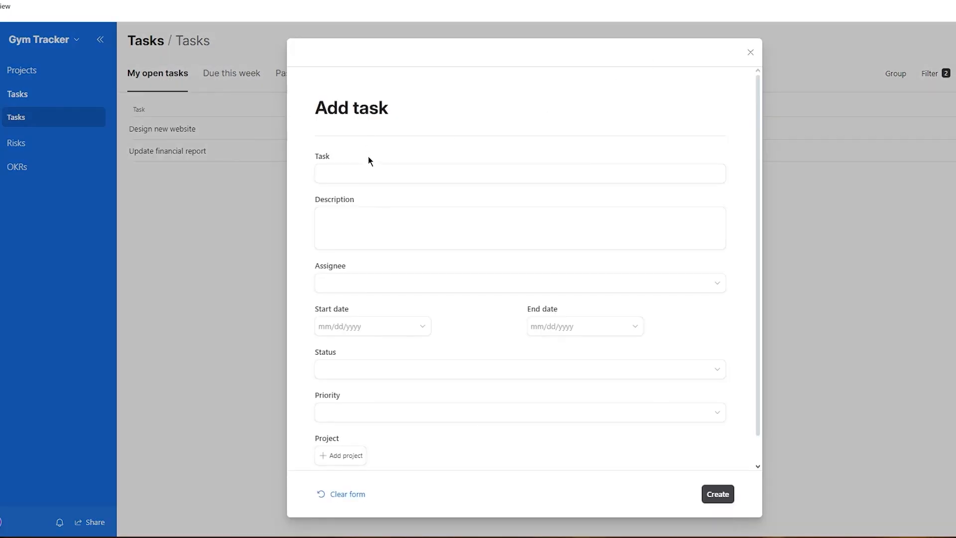
pyautogui.click(368, 172)
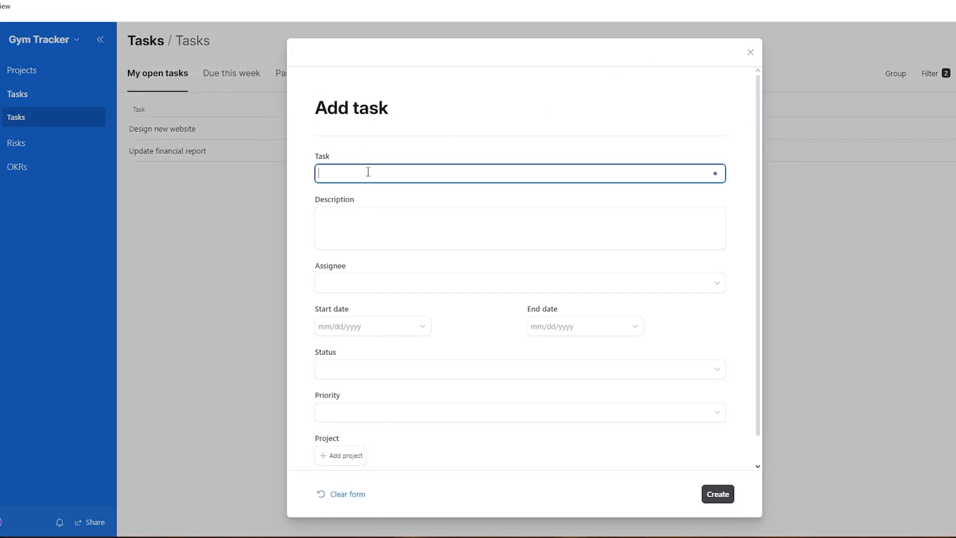
pyautogui.write('start python by introducing template of front')
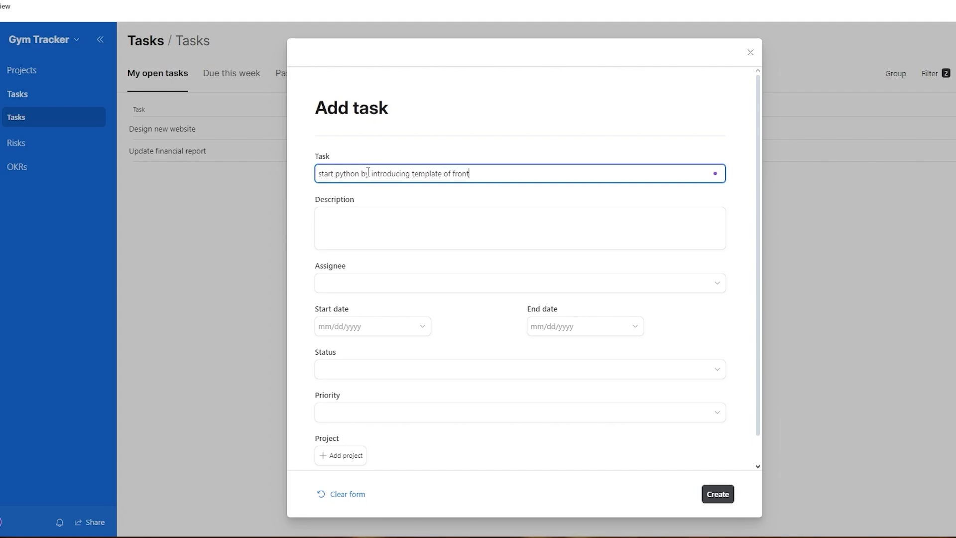
pyautogui.write(' end header file or libr')
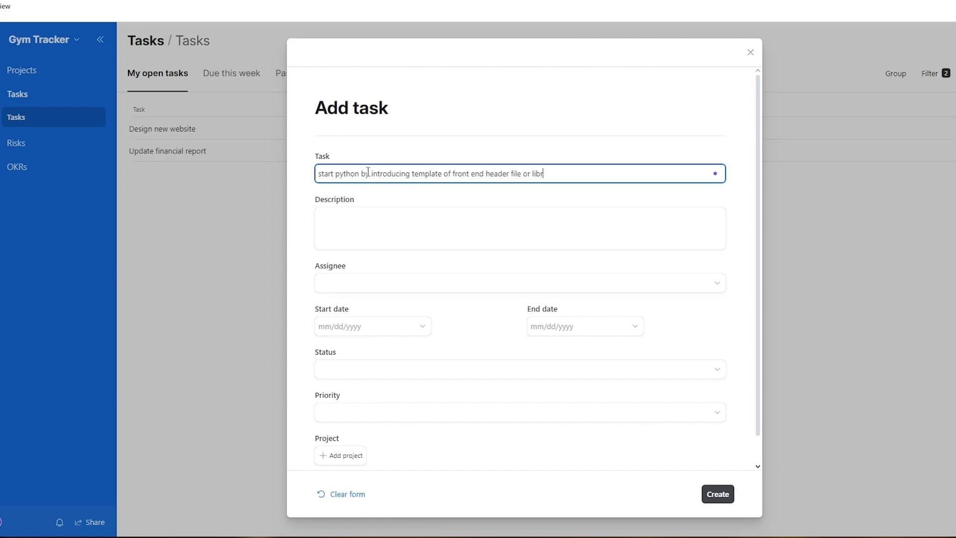
pyautogui.write('ary')
pyautogui.click(453, 226)
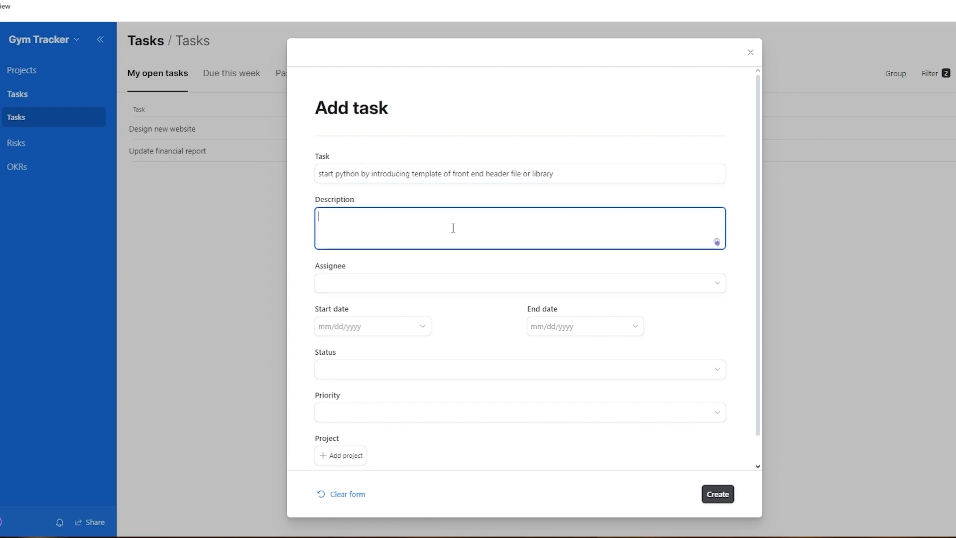
# Step: Set the new task's start date to 6/13/2024 and its end date to 6/29/2024
pyautogui.scroll(-1, 517, 231)
pyautogui.click(406, 294)
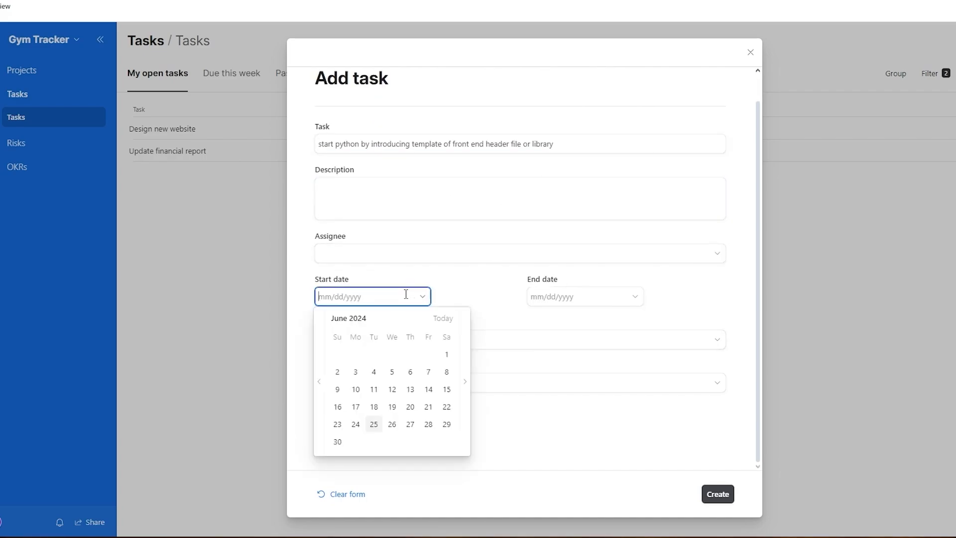
pyautogui.click(409, 389)
pyautogui.click(576, 295)
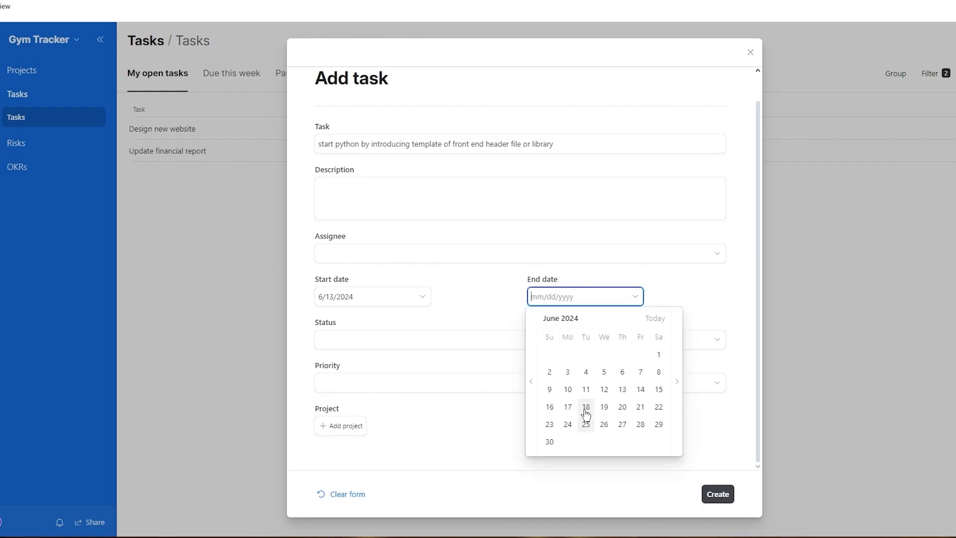
pyautogui.click(657, 424)
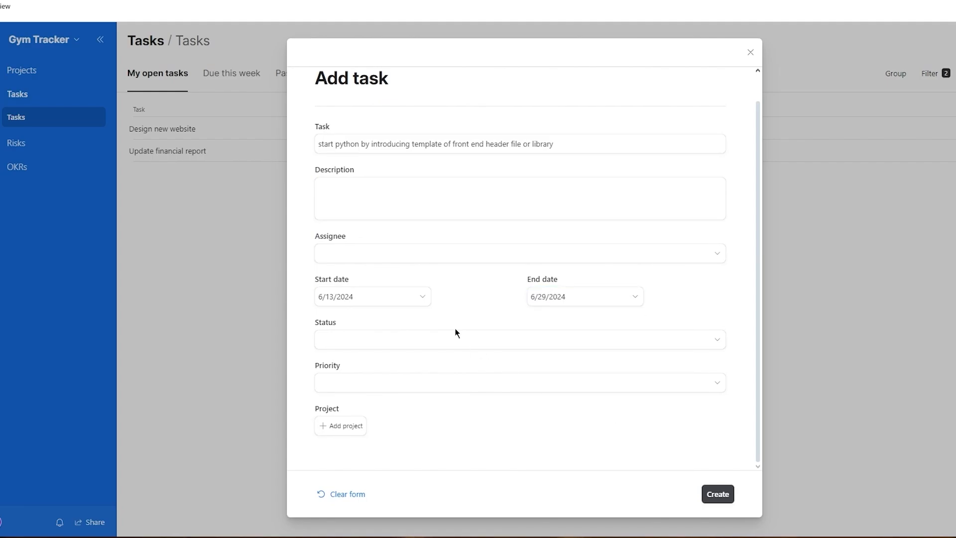
# Step: Link the new task to the Front End project and create it
pyautogui.click(341, 426)
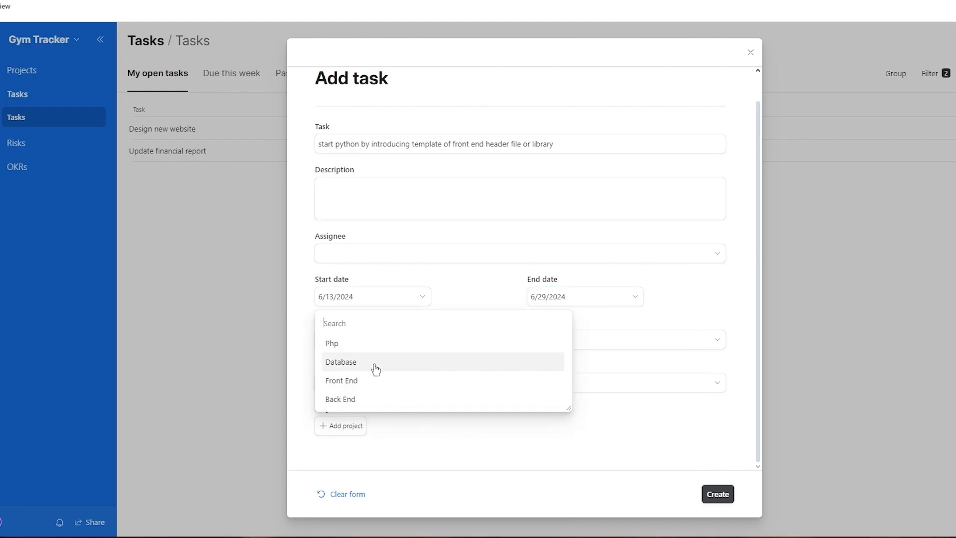
pyautogui.click(360, 381)
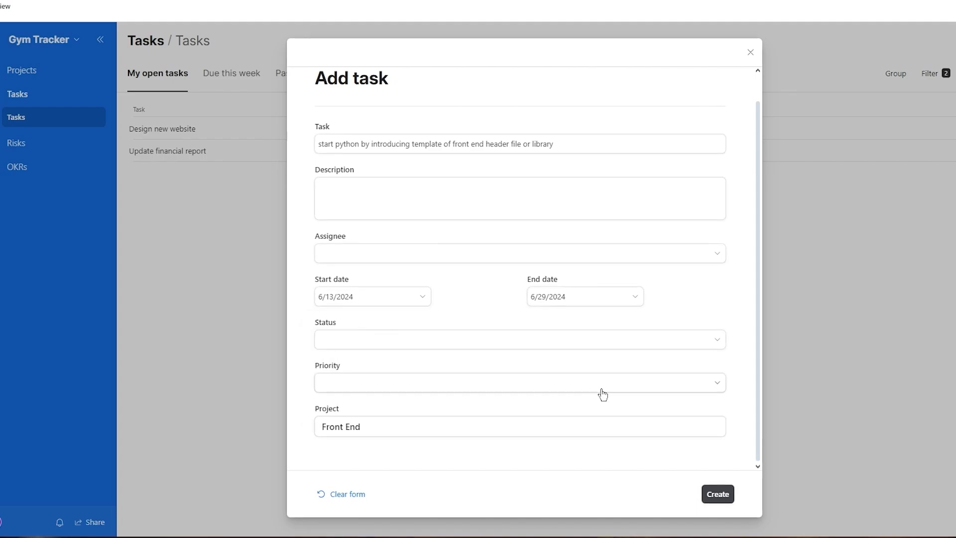
pyautogui.click(713, 496)
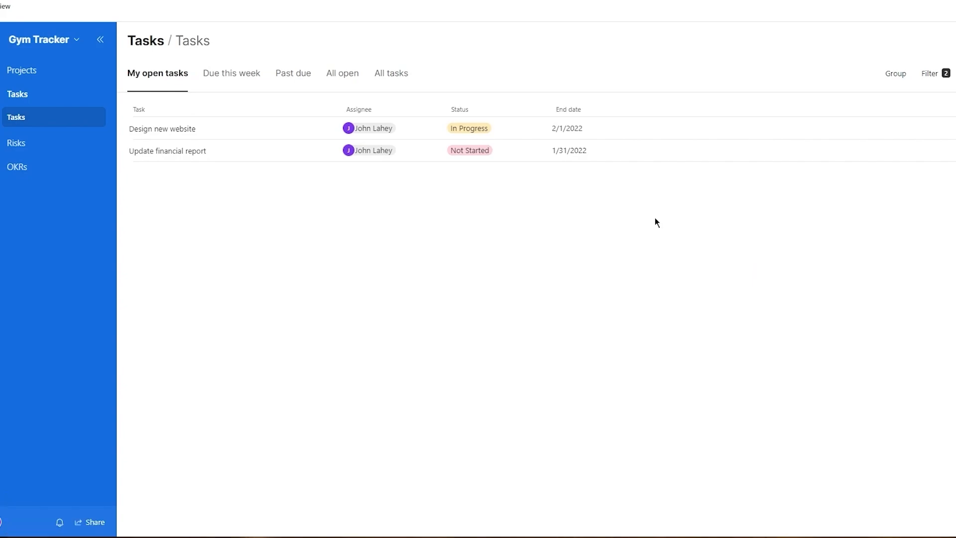
# Step: Check the new task in the list of all tasks and among the tasks linked to the Front End project
pyautogui.click(399, 82)
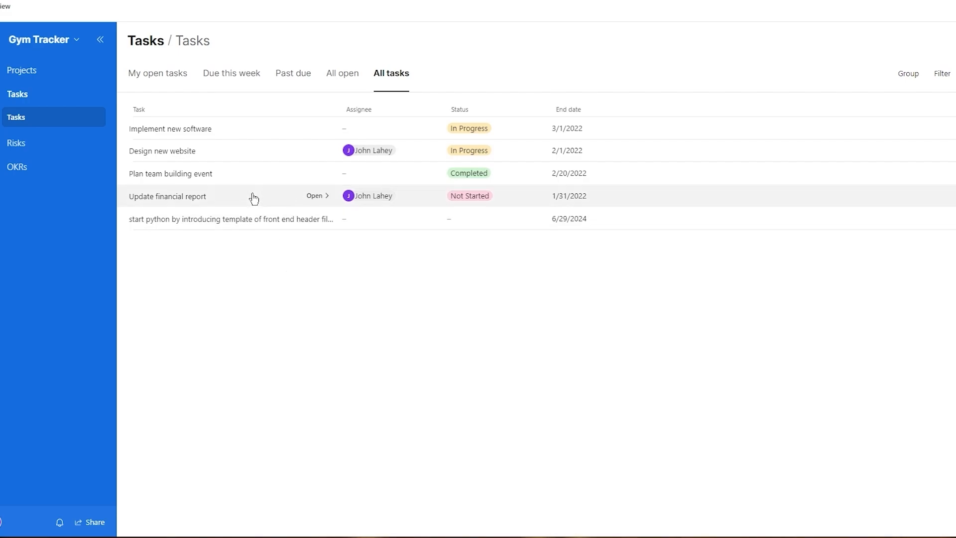
pyautogui.click(72, 70)
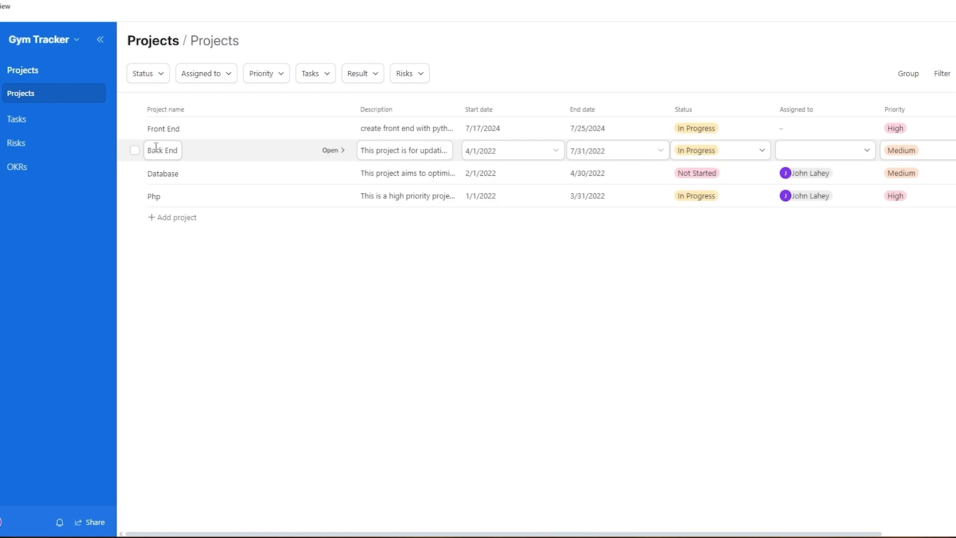
pyautogui.hscroll(5, 443, 156)
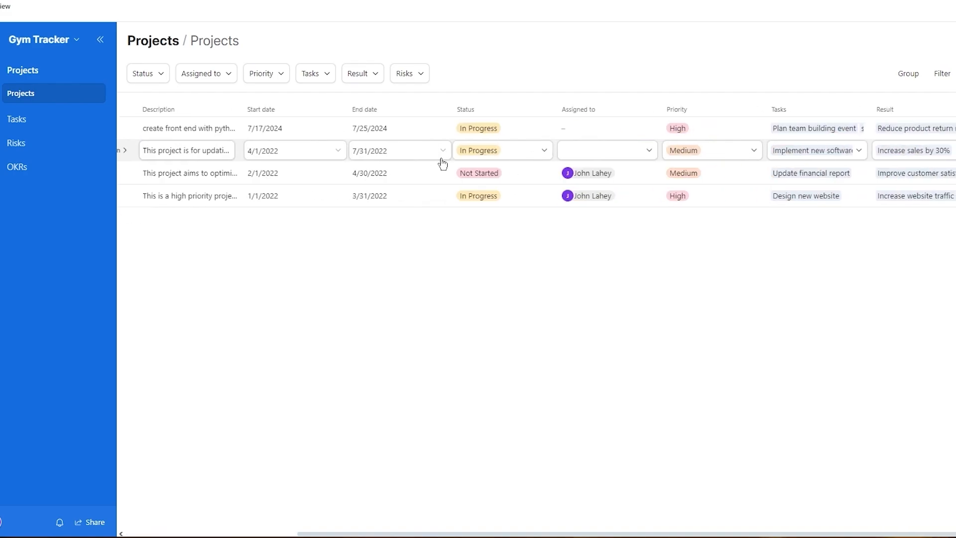
pyautogui.click(852, 129)
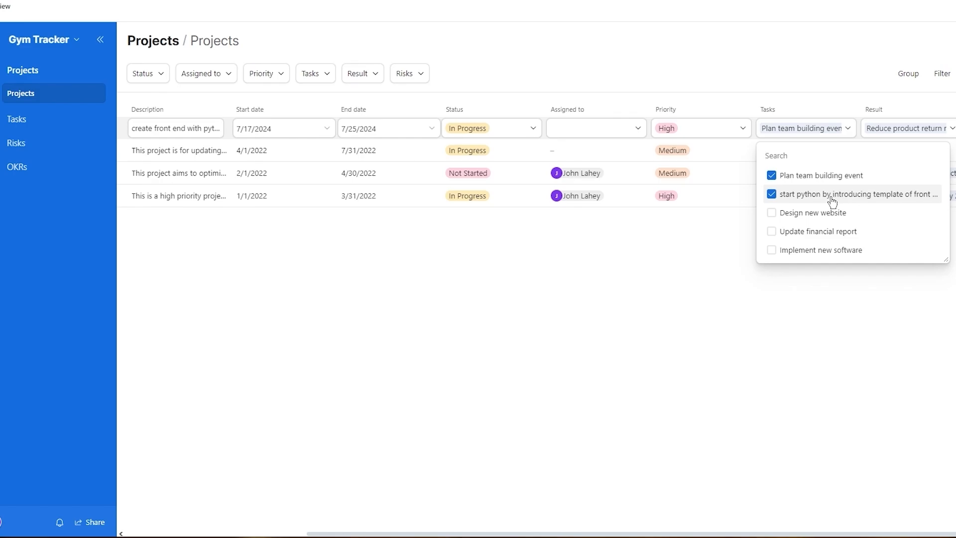
pyautogui.click(720, 250)
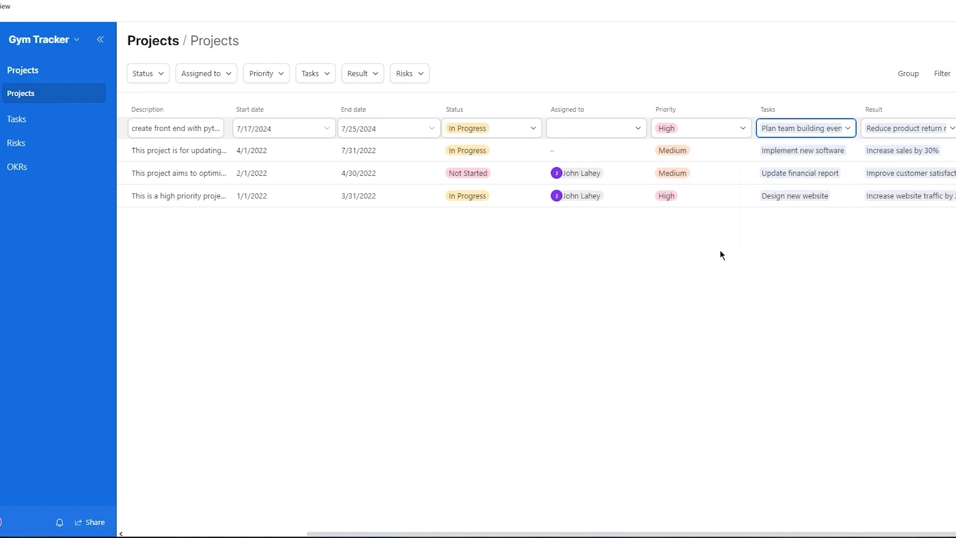
# Step: Check the results that can be linked to the Front End project
pyautogui.click(890, 131)
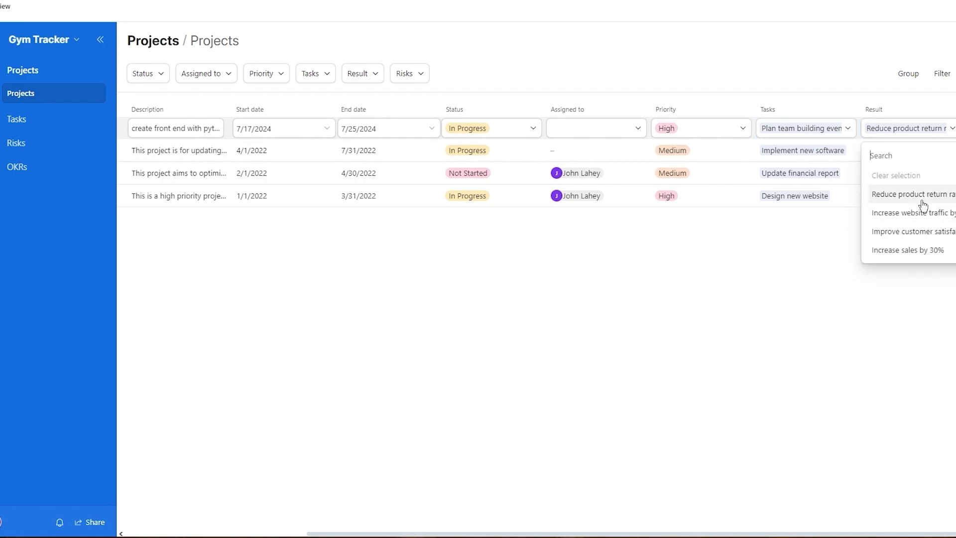
pyautogui.click(951, 337)
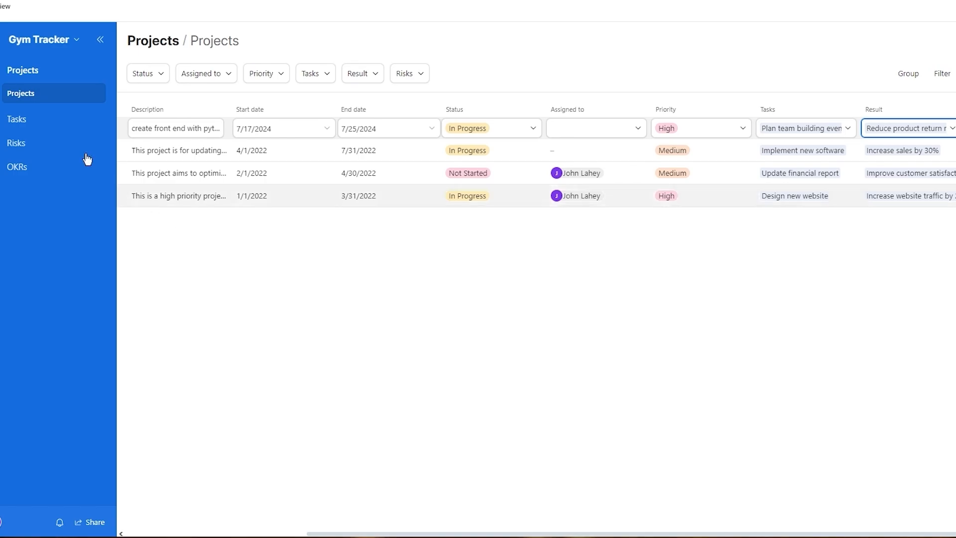
# Step: Review the risks listed under each project on the Risks overview, including their status, probability, impact and costs
pyautogui.click(39, 146)
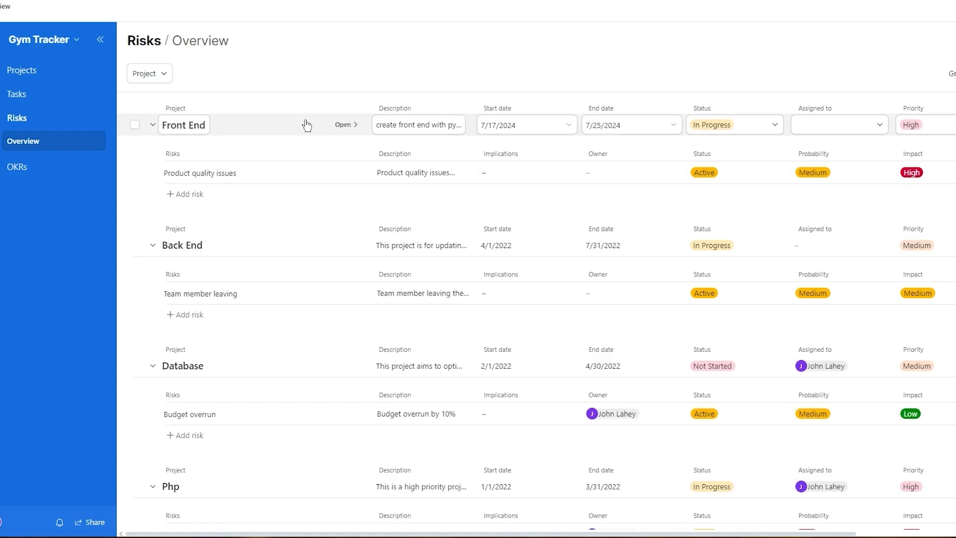
pyautogui.scroll(-1, 475, 225)
pyautogui.scroll(1, 475, 225)
pyautogui.scroll(-1, 263, 232)
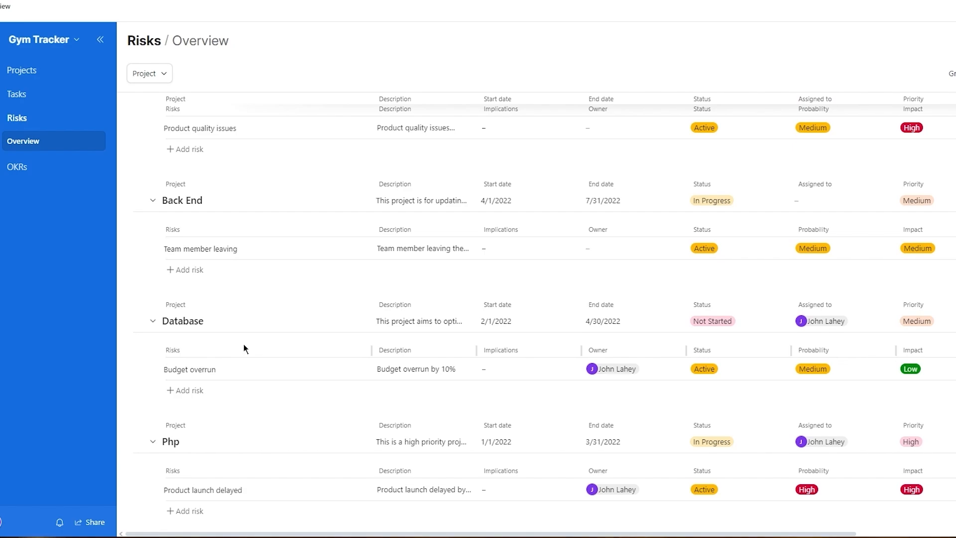
pyautogui.scroll(1, 244, 348)
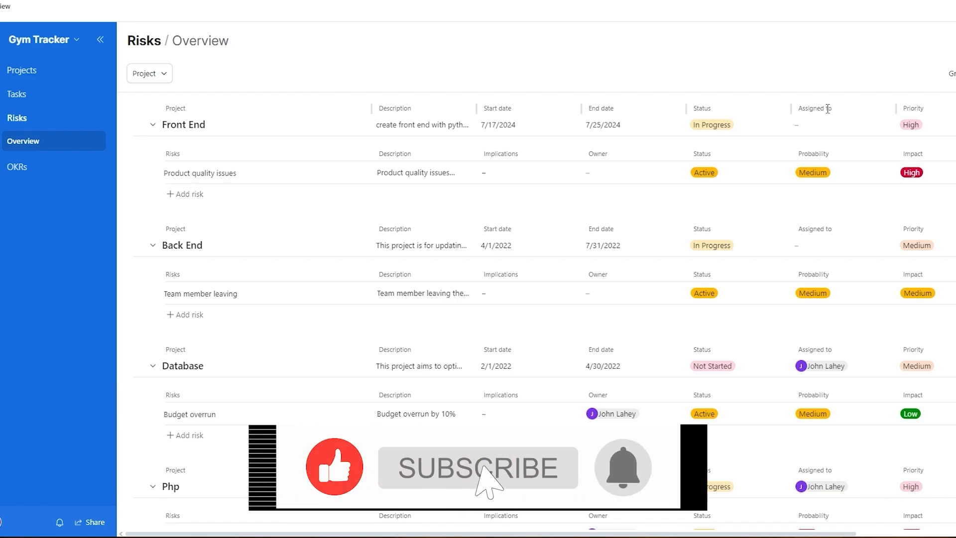
pyautogui.hscroll(5, 849, 241)
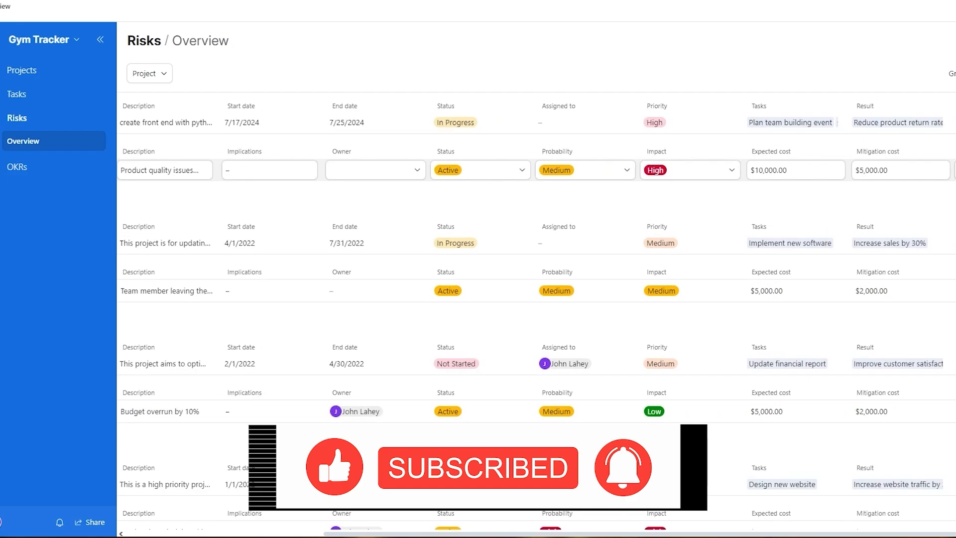
pyautogui.hscroll(-5, 422, 124)
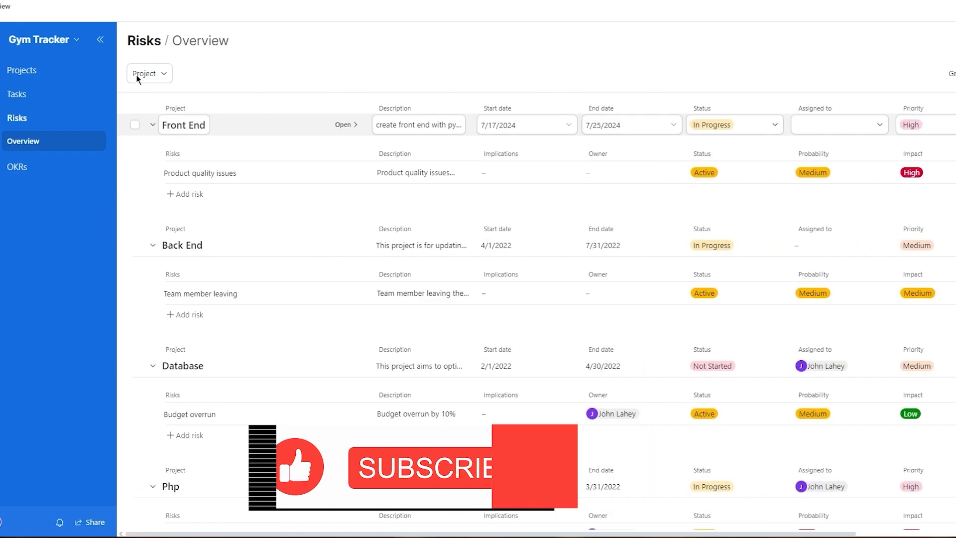
# Step: Filter the Risks overview by project to show only the risks of Front End
pyautogui.click(162, 74)
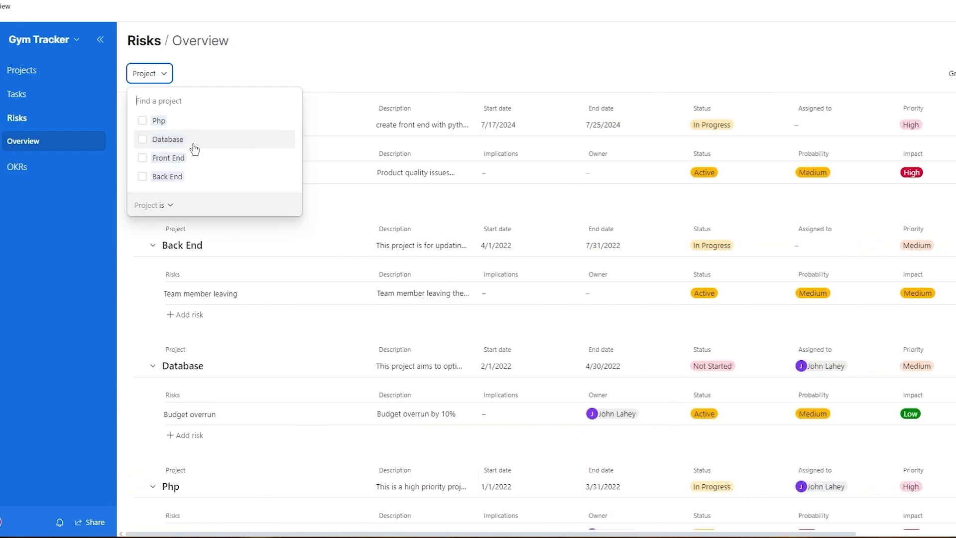
pyautogui.click(188, 161)
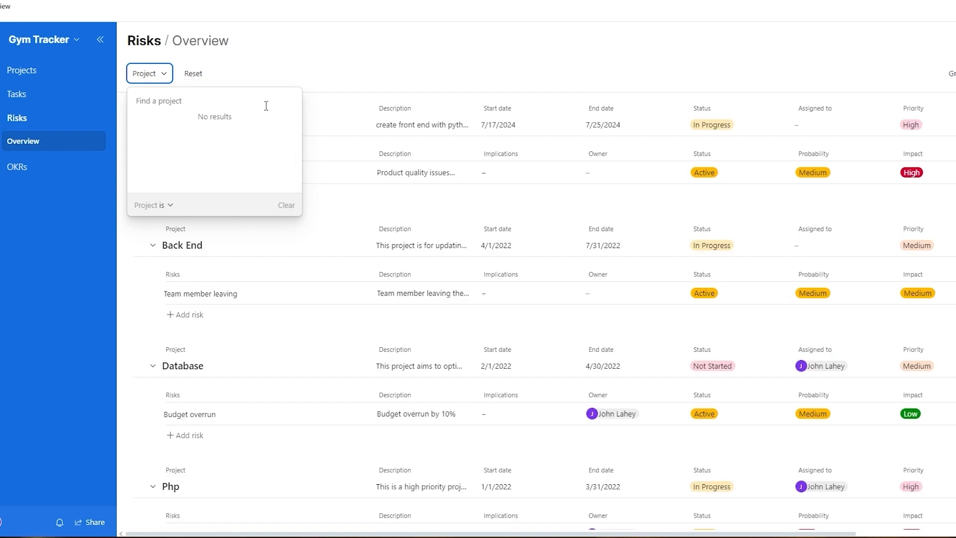
pyautogui.click(364, 51)
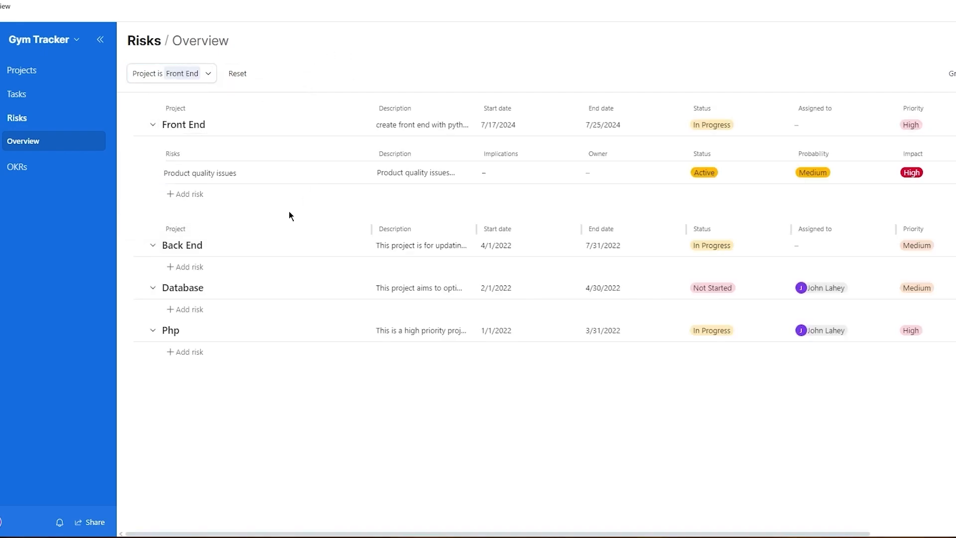
# Step: Examine the details of the Front End project's product quality risk, from its description through to the mitigation cost
pyautogui.moveTo(255, 172)
pyautogui.moveTo(410, 124)
pyautogui.moveTo(431, 180)
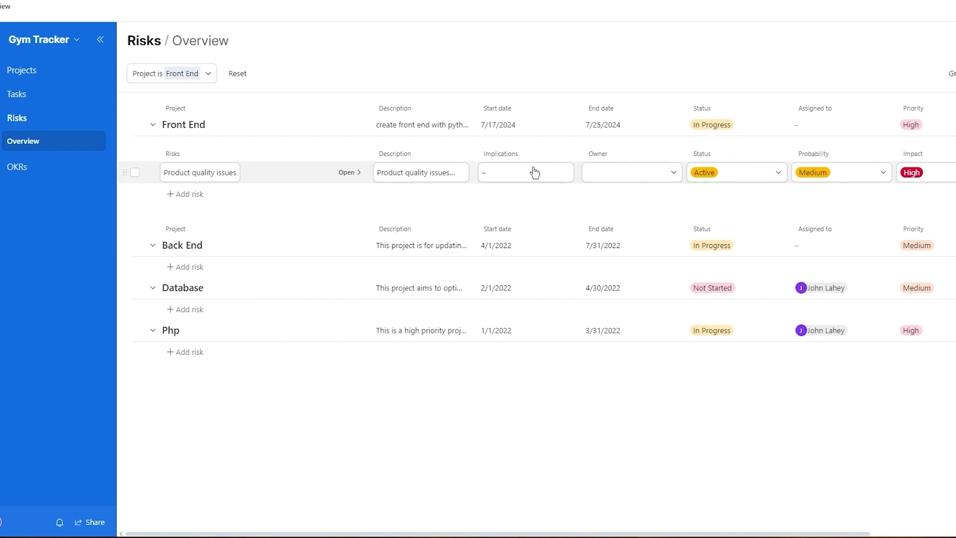
pyautogui.hscroll(5, 945, 179)
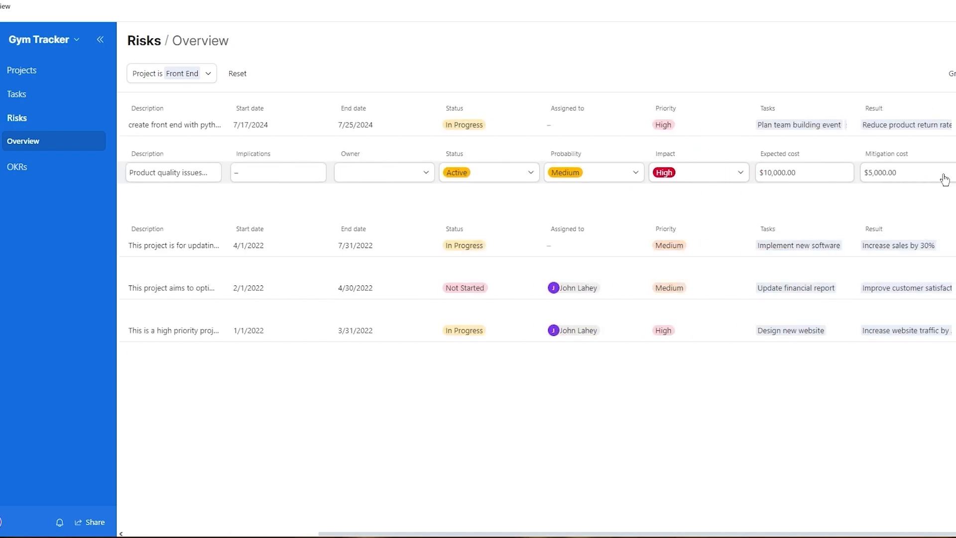
pyautogui.hscroll(-5, 695, 130)
pyautogui.hscroll(-1, 694, 131)
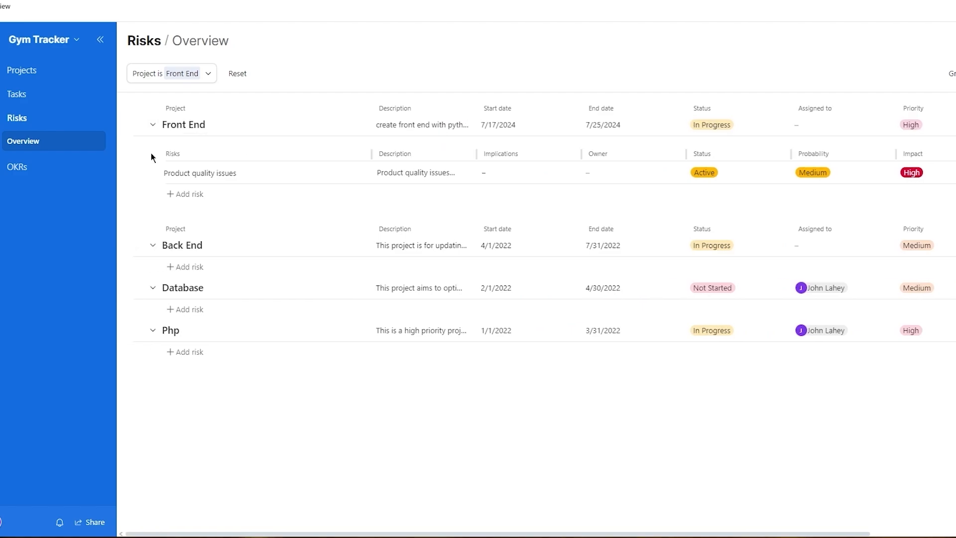
# Step: Review the objectives on the OKRs overview and the key results selectable for the Update Privacy Policy objective
pyautogui.click(33, 171)
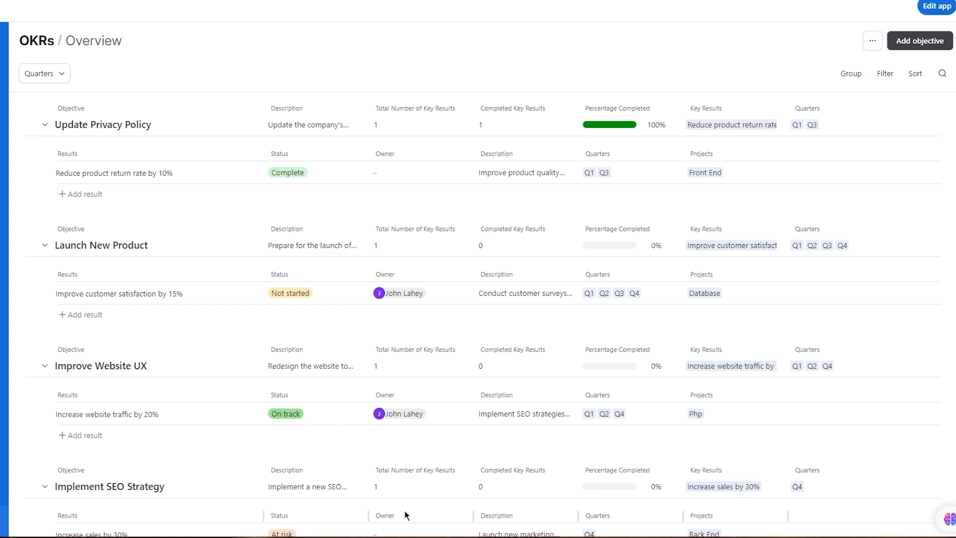
pyautogui.scroll(-1, 282, 198)
pyautogui.scroll(1, 279, 198)
pyautogui.scroll(-1, 174, 257)
pyautogui.scroll(1, 174, 256)
pyautogui.click(722, 129)
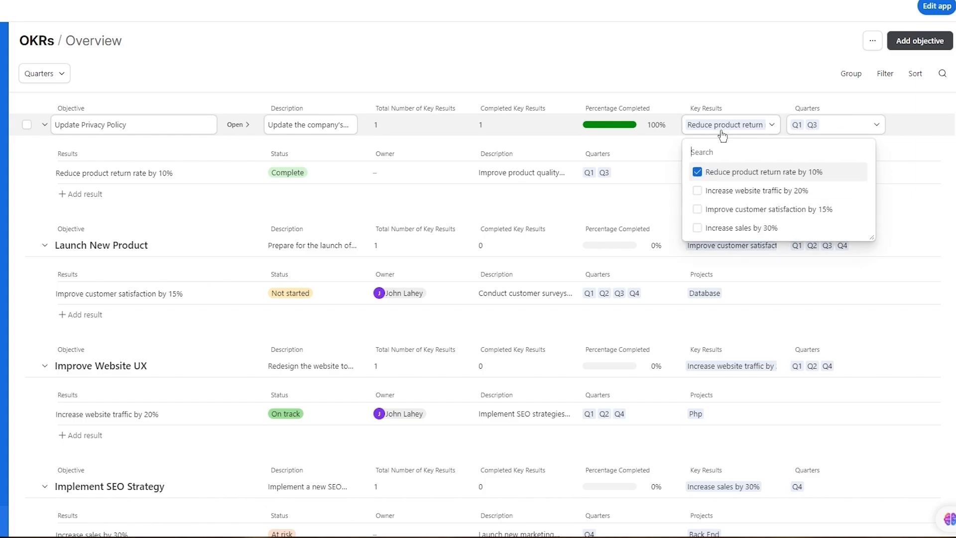
pyautogui.click(769, 90)
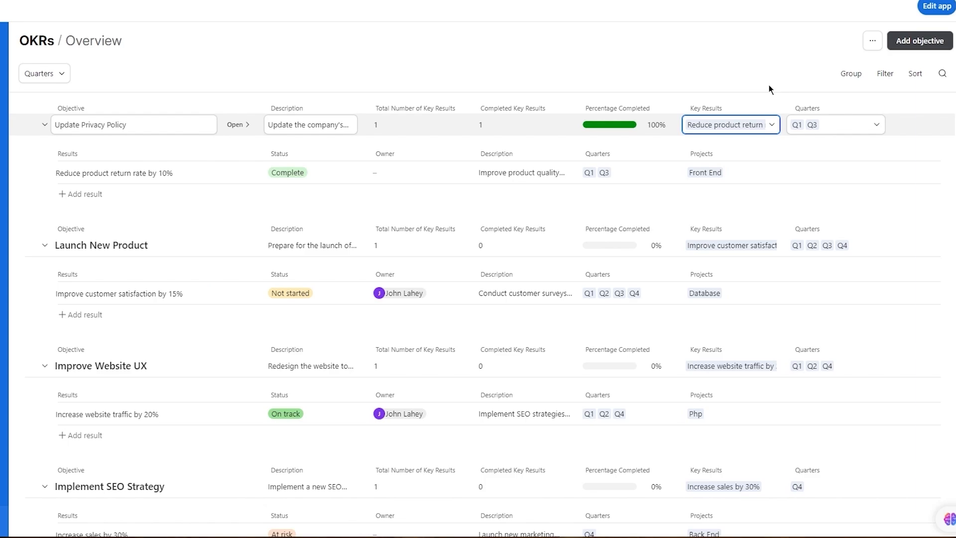
# Step: Open the app for editing, dismiss the installation notice and skip the introductory tour
pyautogui.click(933, 10)
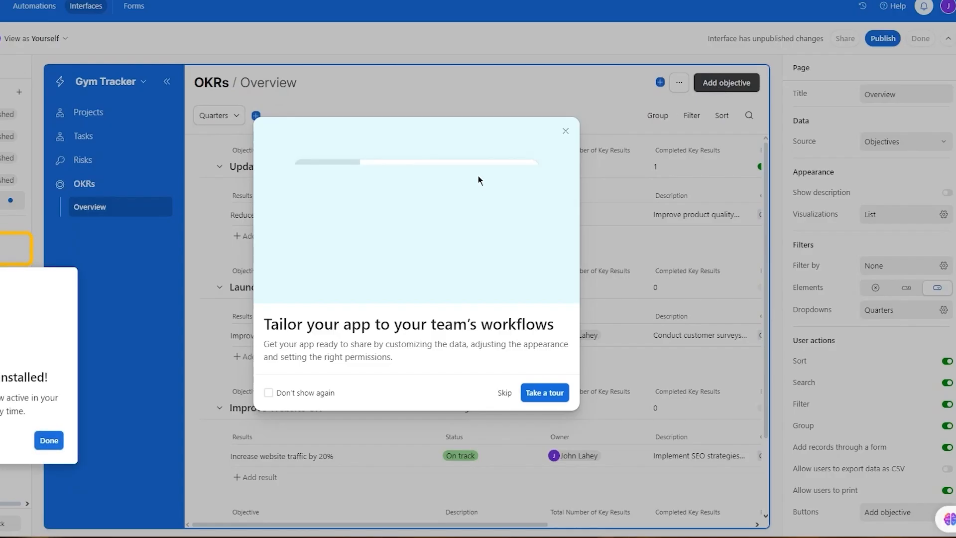
pyautogui.click(49, 439)
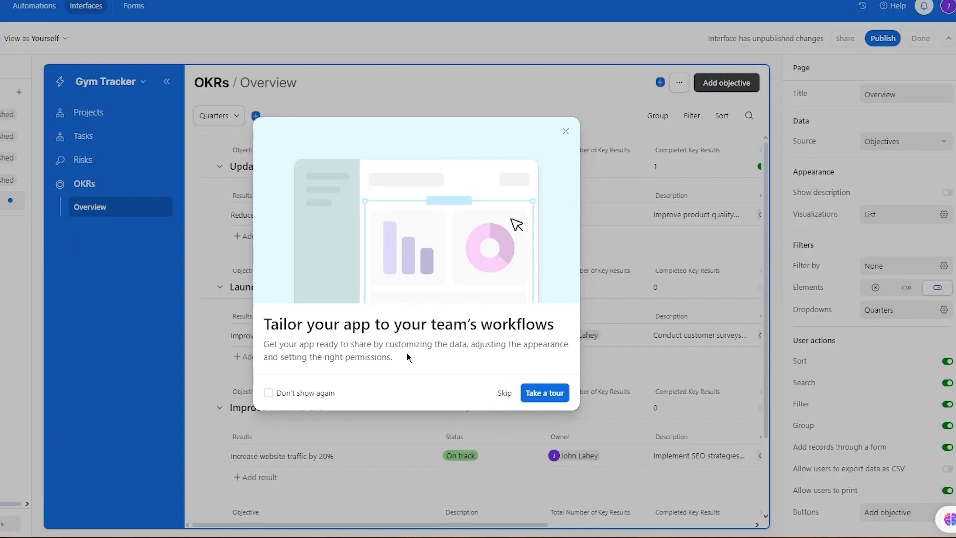
pyautogui.click(503, 393)
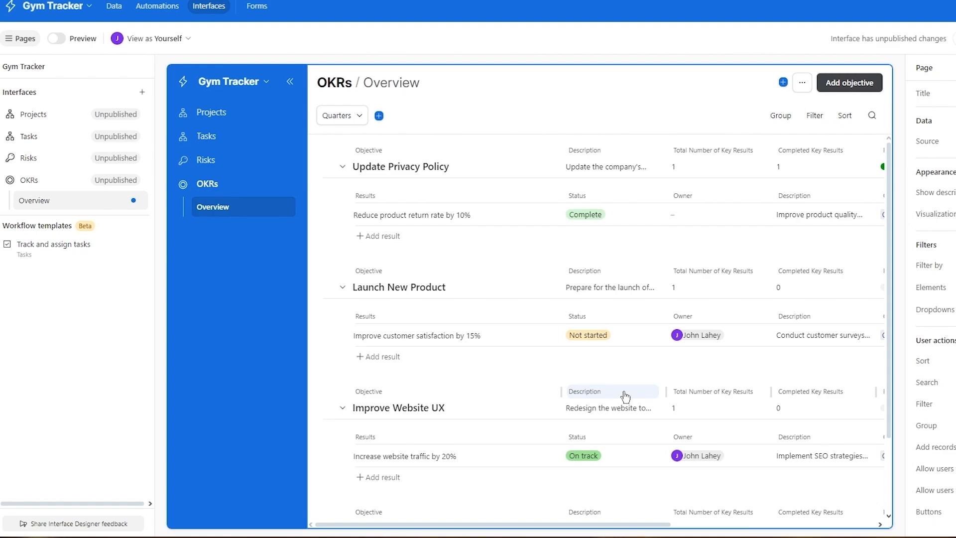
# Step: Start adding a new page to the OKRs interface and proceed past the introductions to the layout choice
pyautogui.click(142, 93)
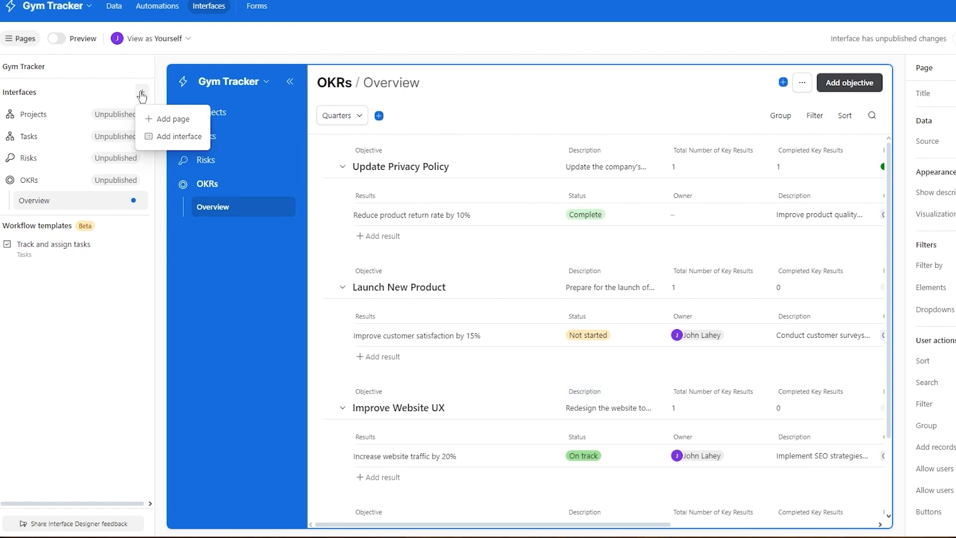
pyautogui.click(161, 119)
pyautogui.click(161, 119)
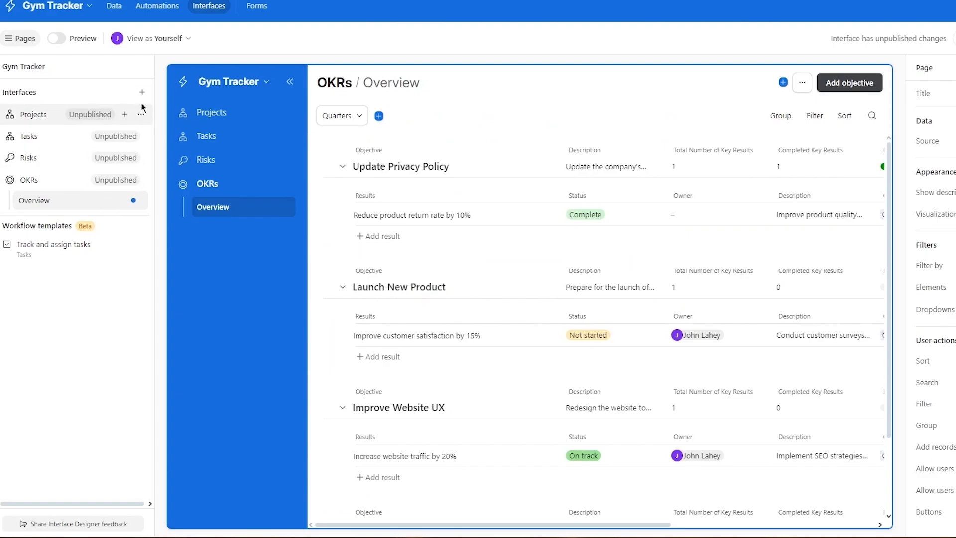
pyautogui.click(142, 92)
pyautogui.click(161, 119)
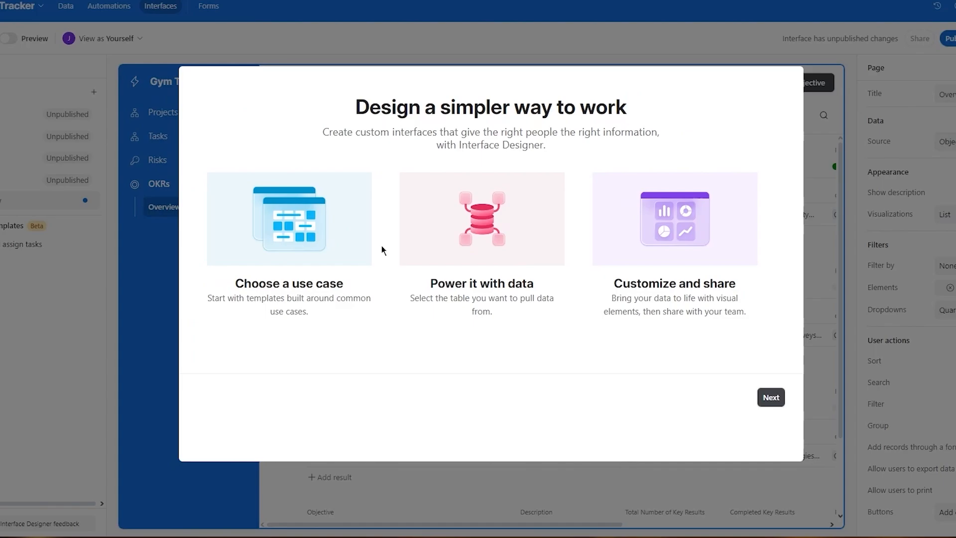
pyautogui.click(769, 397)
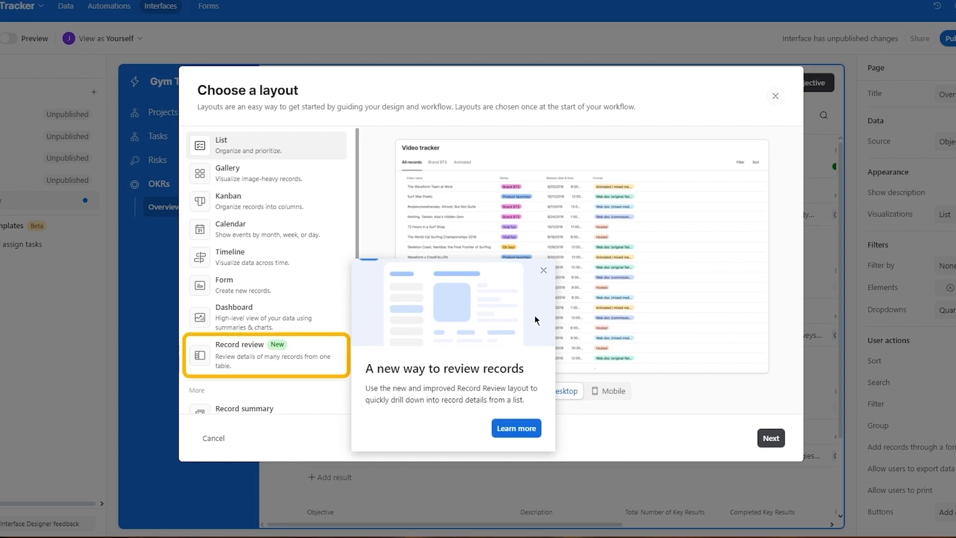
pyautogui.click(542, 270)
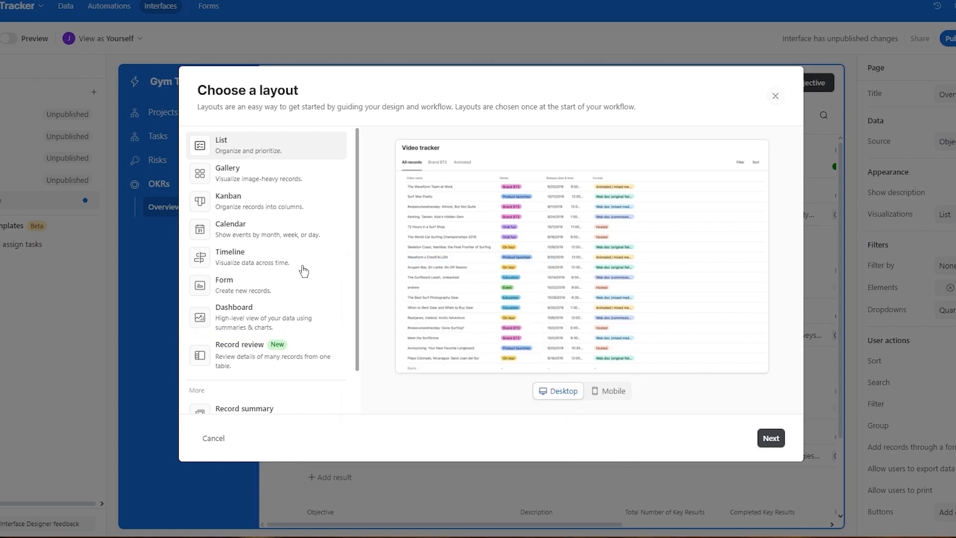
# Step: Create the page with a Kanban layout connected to the Projects table and stacked by Status
pyautogui.click(269, 204)
pyautogui.scroll(-2, 287, 243)
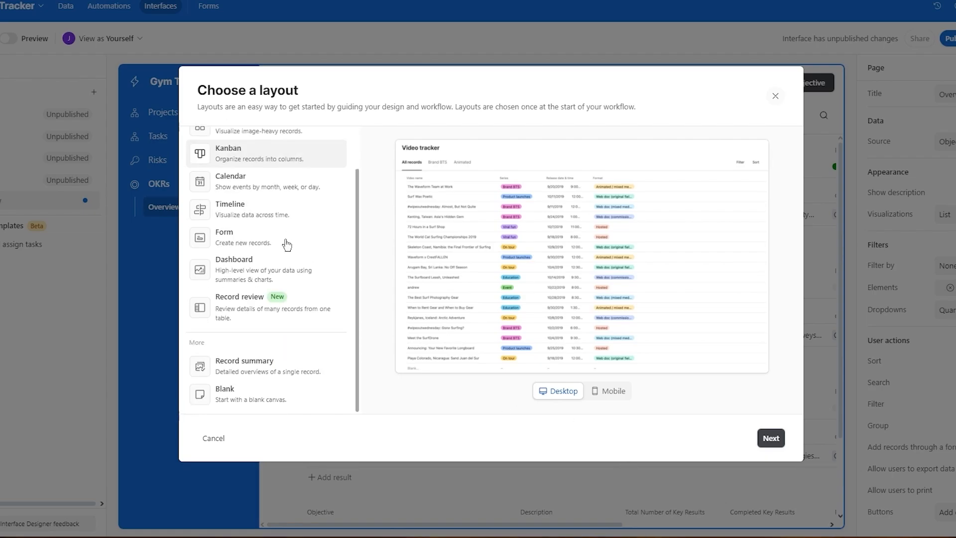
pyautogui.click(770, 437)
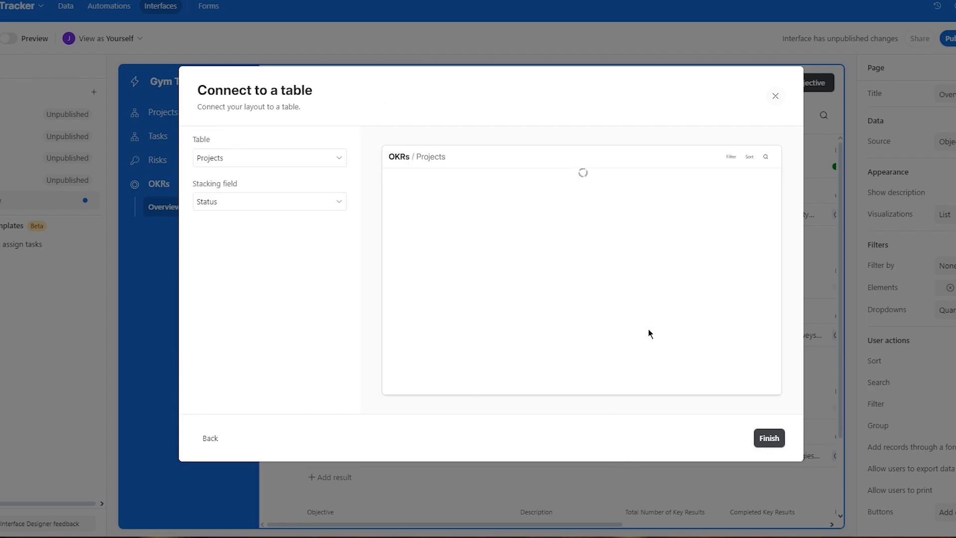
pyautogui.click(325, 160)
pyautogui.click(258, 209)
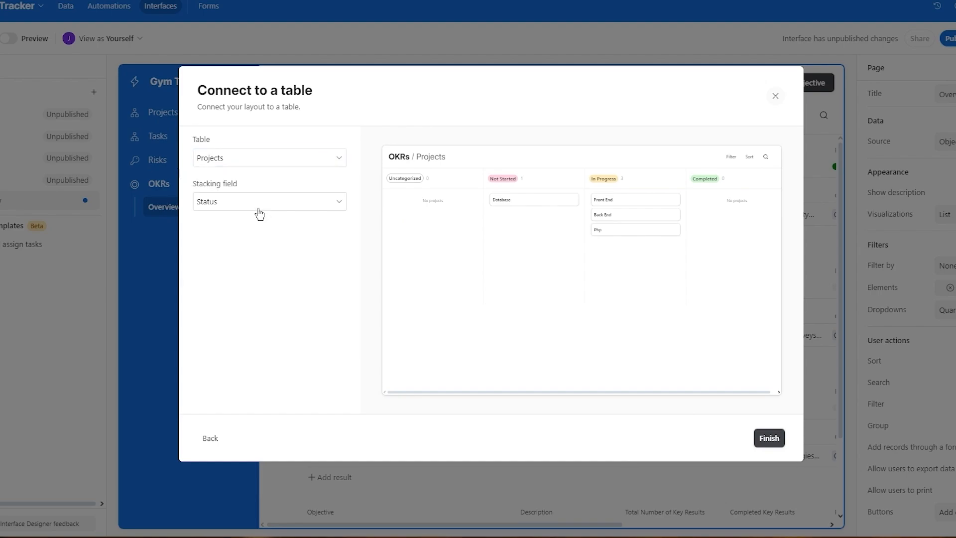
pyautogui.click(277, 203)
pyautogui.click(277, 203)
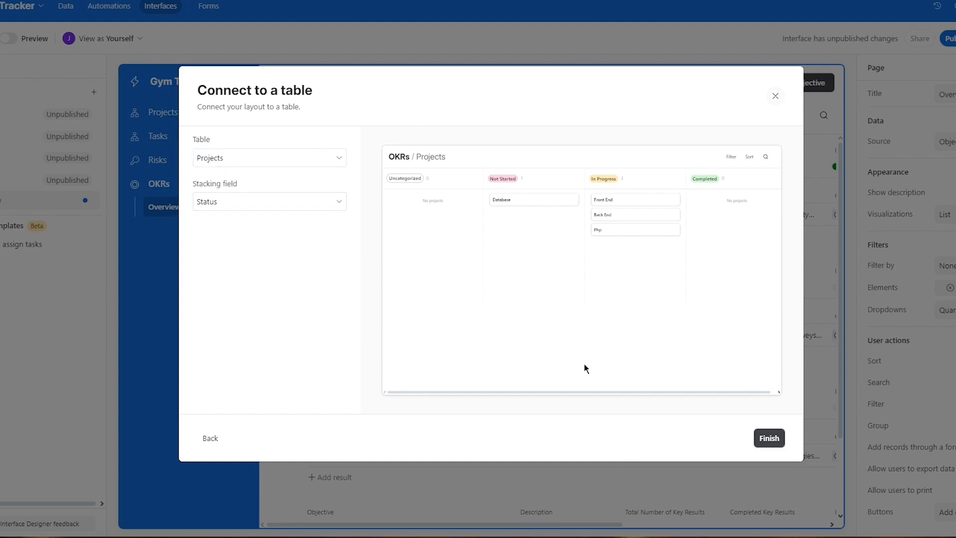
pyautogui.click(769, 438)
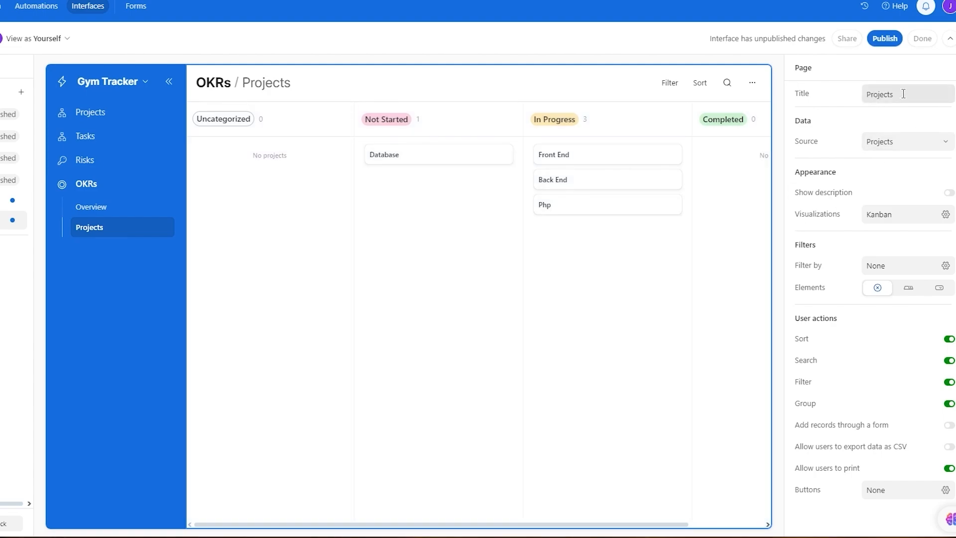
# Step: Rename the new Kanban page as "Kan brd"
pyautogui.doubleClick(910, 88)
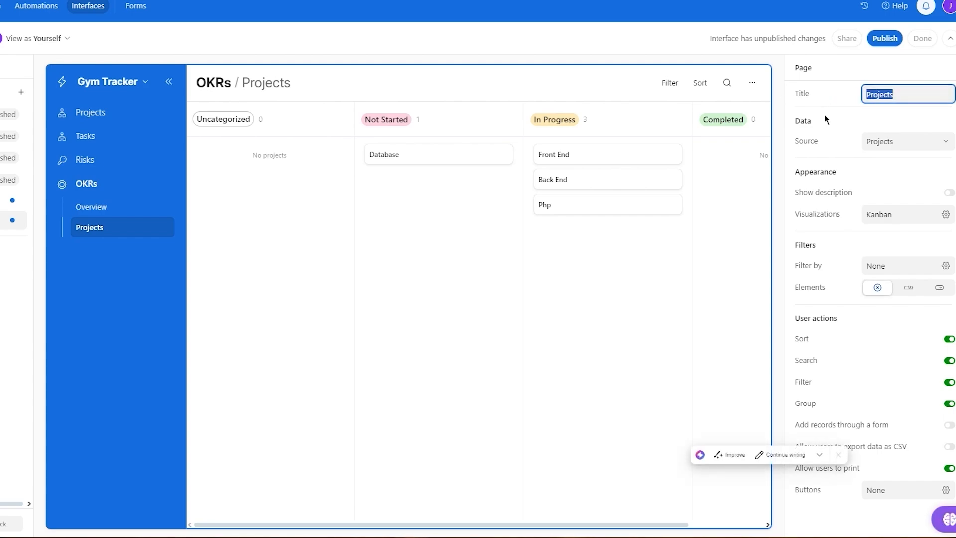
pyautogui.write('Kan brd')
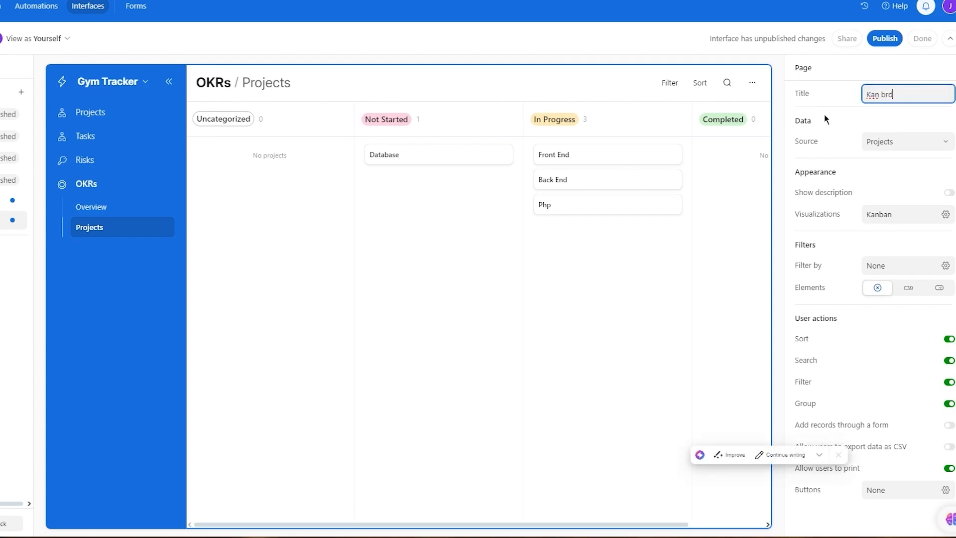
# Step: Look through the source tables and the visualization types available for the Kan brd page
pyautogui.click(892, 145)
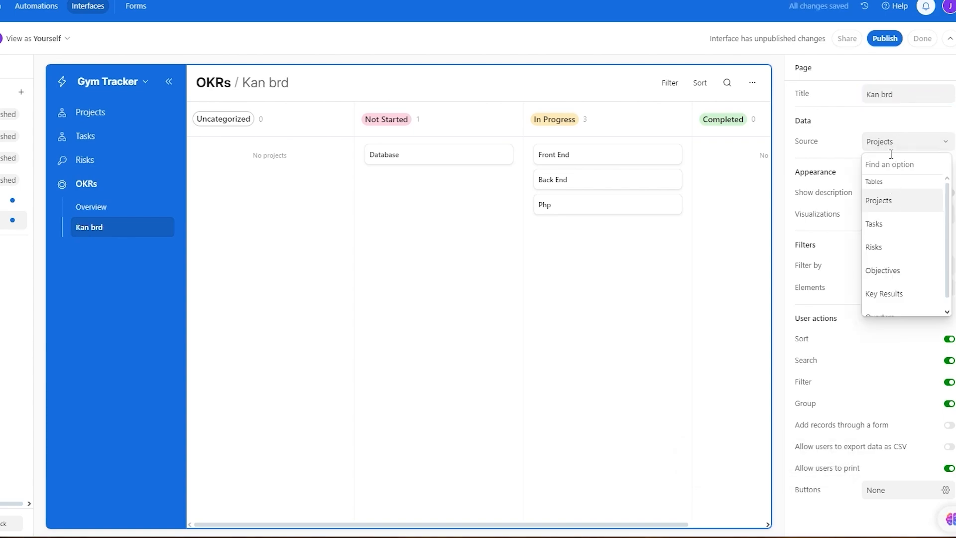
pyautogui.click(898, 153)
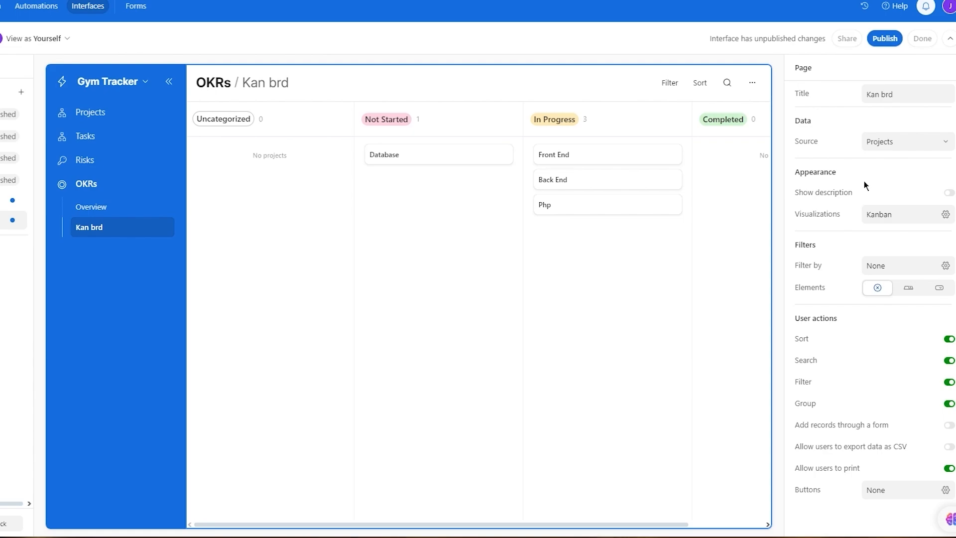
pyautogui.click(944, 215)
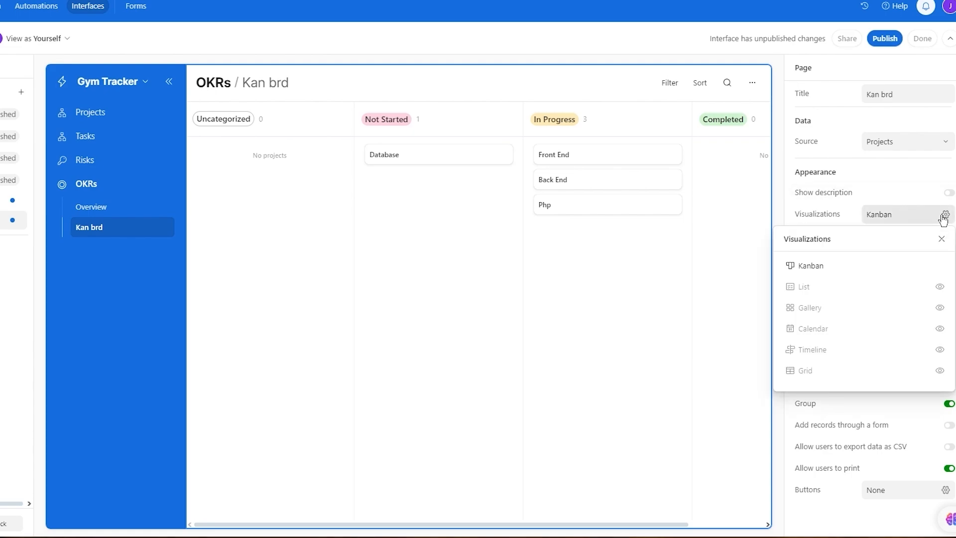
pyautogui.click(940, 238)
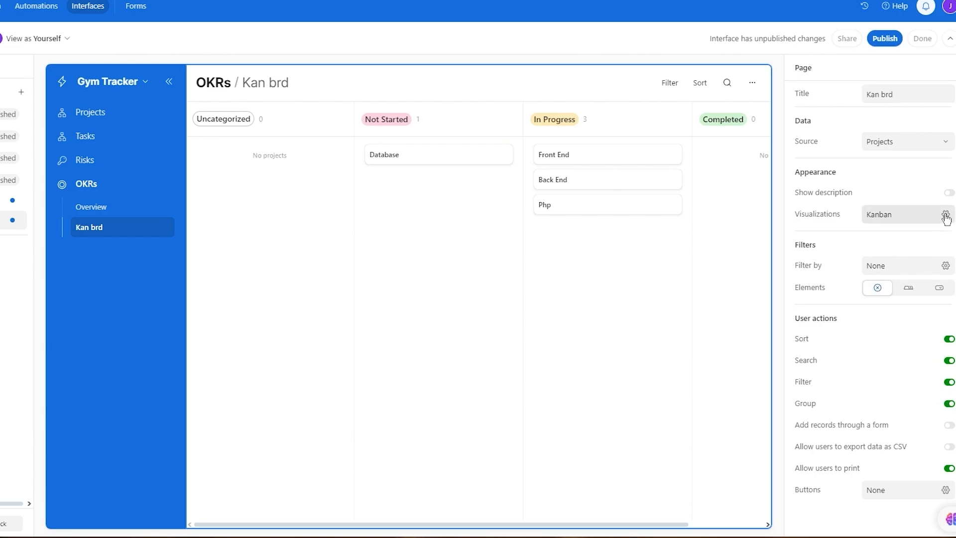
# Step: Check the visualization options and the filter settings of the Kan brd page without changing them
pyautogui.click(944, 214)
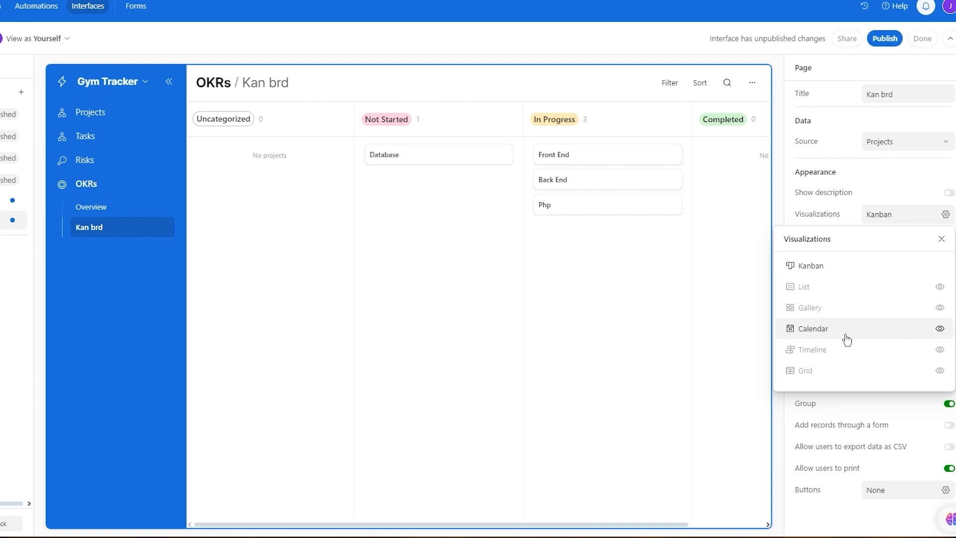
pyautogui.click(942, 239)
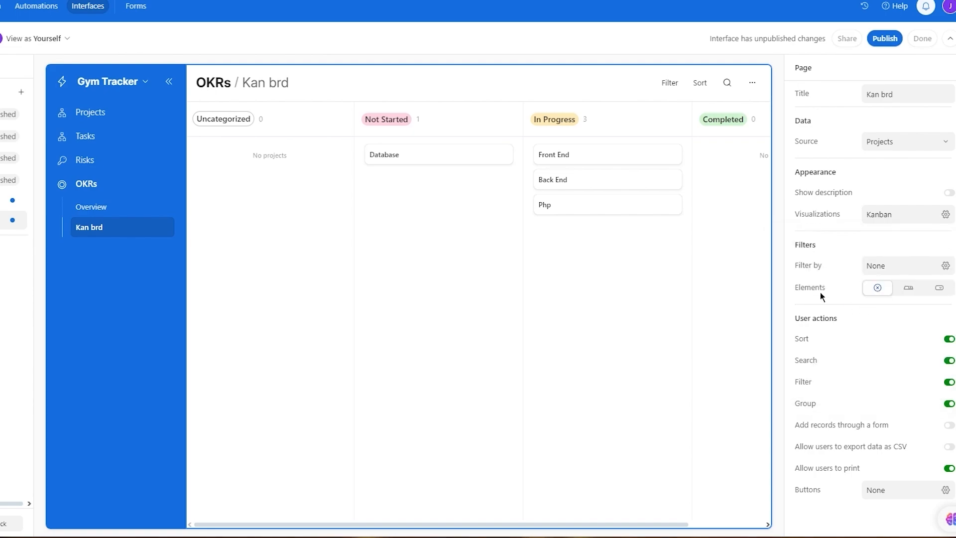
pyautogui.click(899, 266)
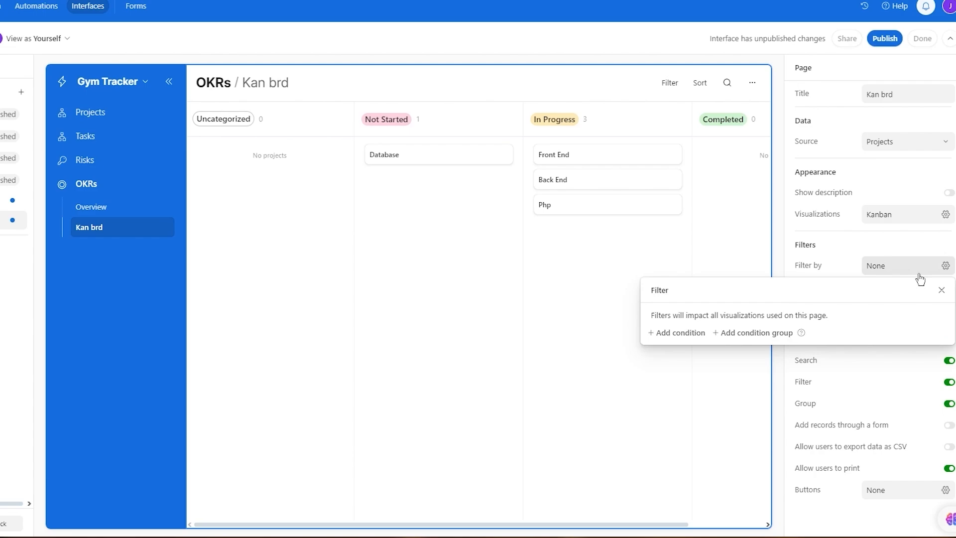
pyautogui.click(942, 290)
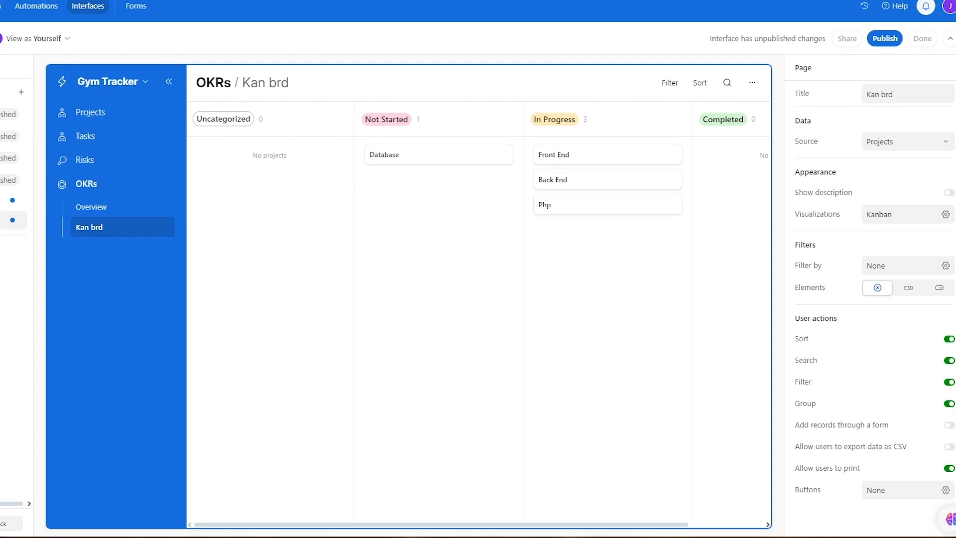
# Step: Create a new form that sends its responses to the Projects table, skipping the introductory tour
pyautogui.click(133, 7)
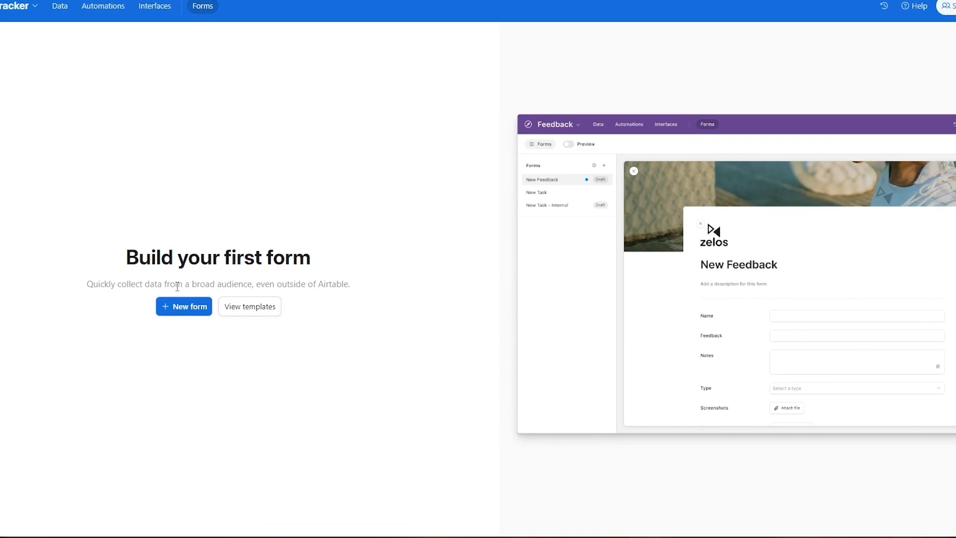
pyautogui.click(167, 310)
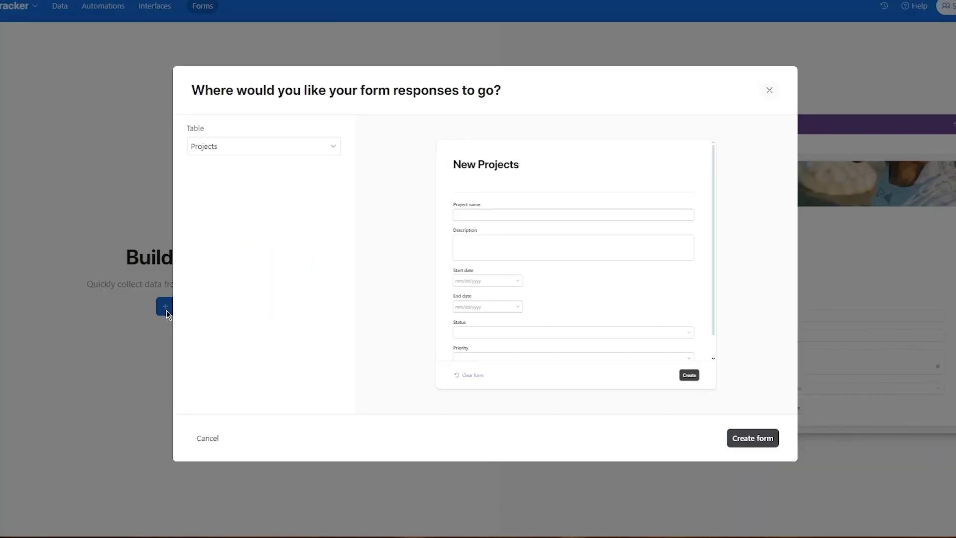
pyautogui.click(750, 439)
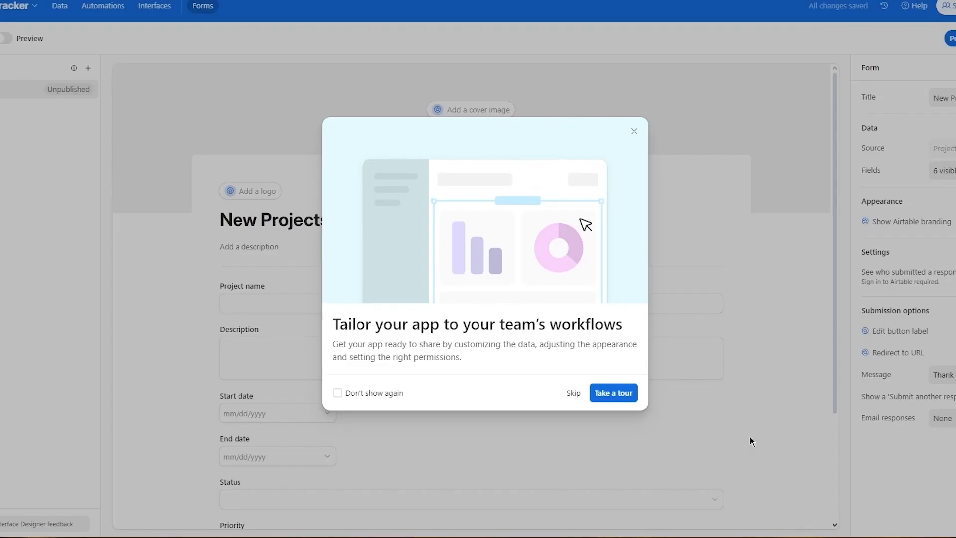
pyautogui.click(573, 392)
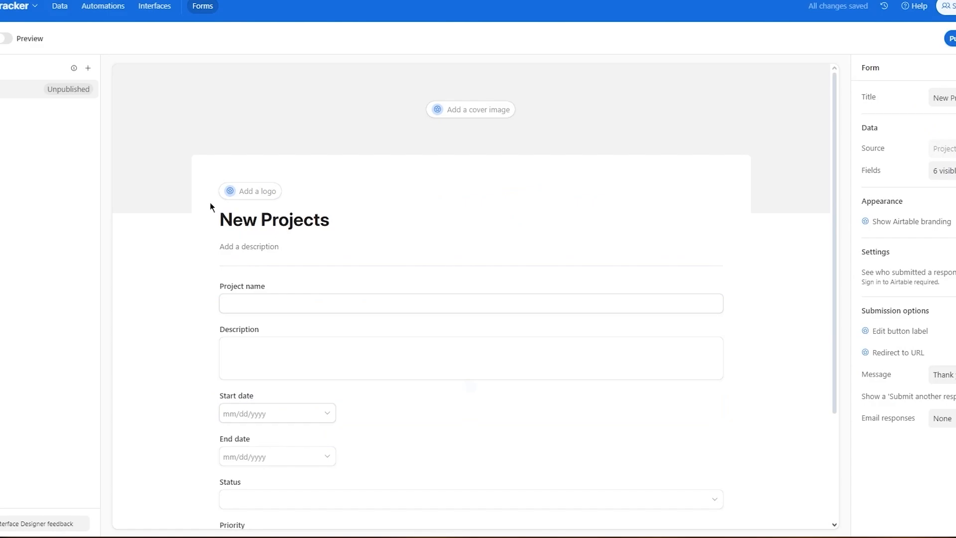
# Step: Add a new group above the Project name field of the form and place the Tasks field in it
pyautogui.scroll(-3, 290, 304)
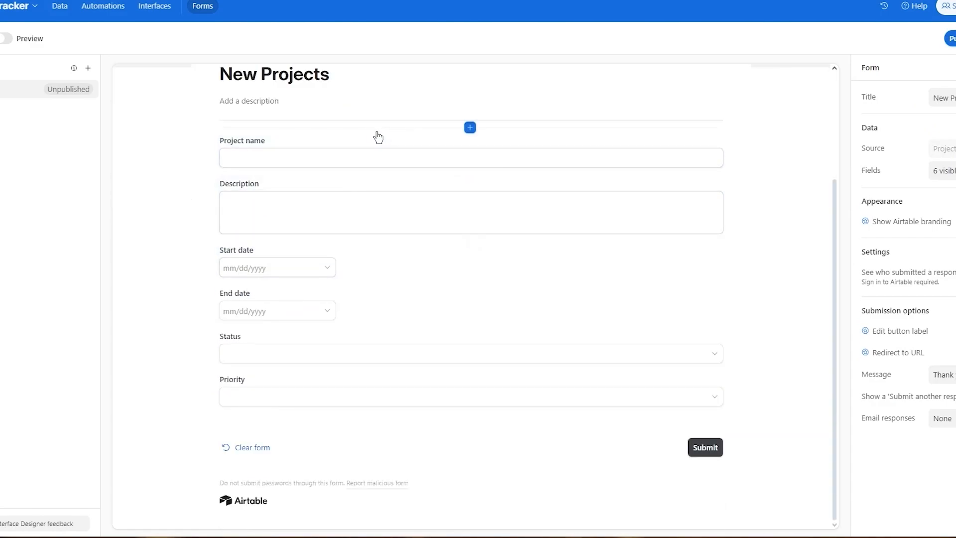
pyautogui.click(463, 124)
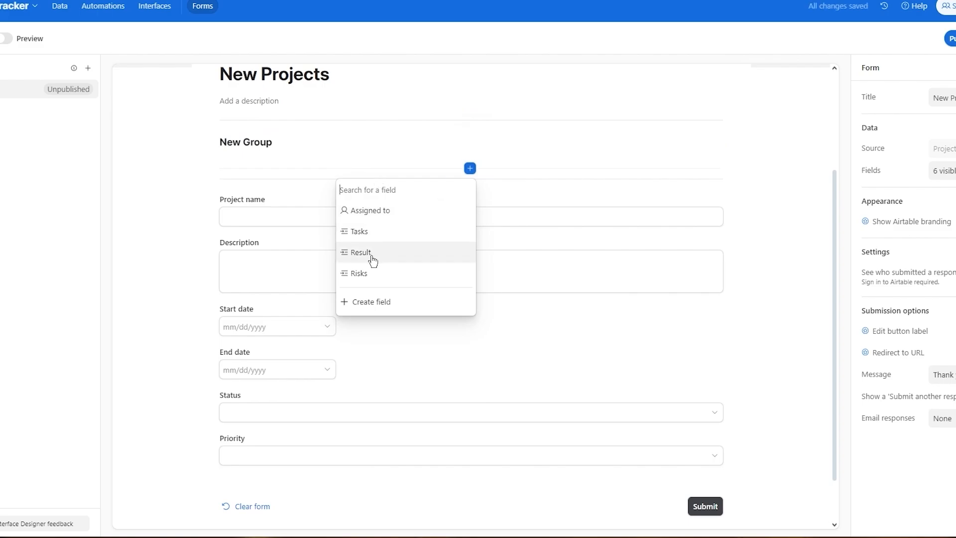
pyautogui.click(407, 232)
pyautogui.scroll(5, 326, 192)
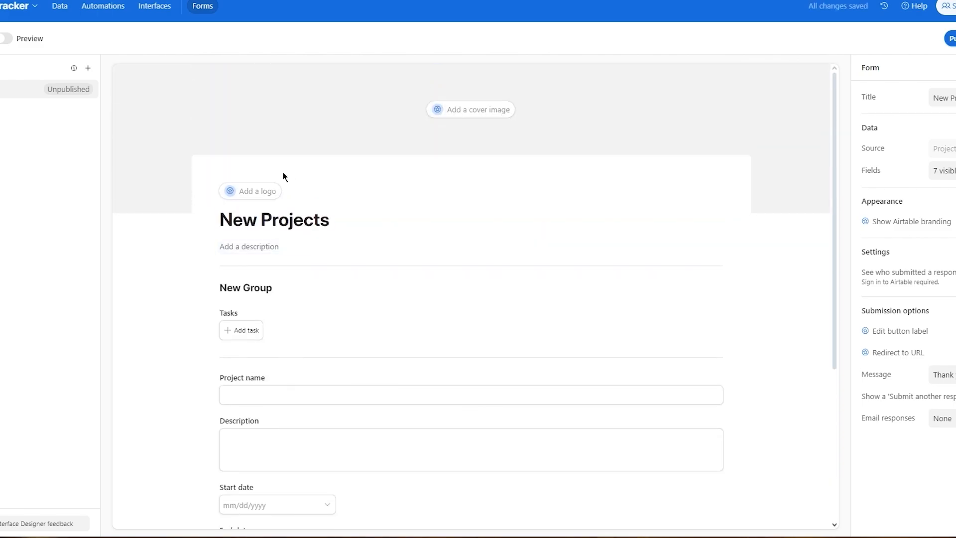
# Step: Look through the form's layout and its list of visible and hidden fields
pyautogui.scroll(-2, 268, 315)
pyautogui.scroll(-3, 290, 244)
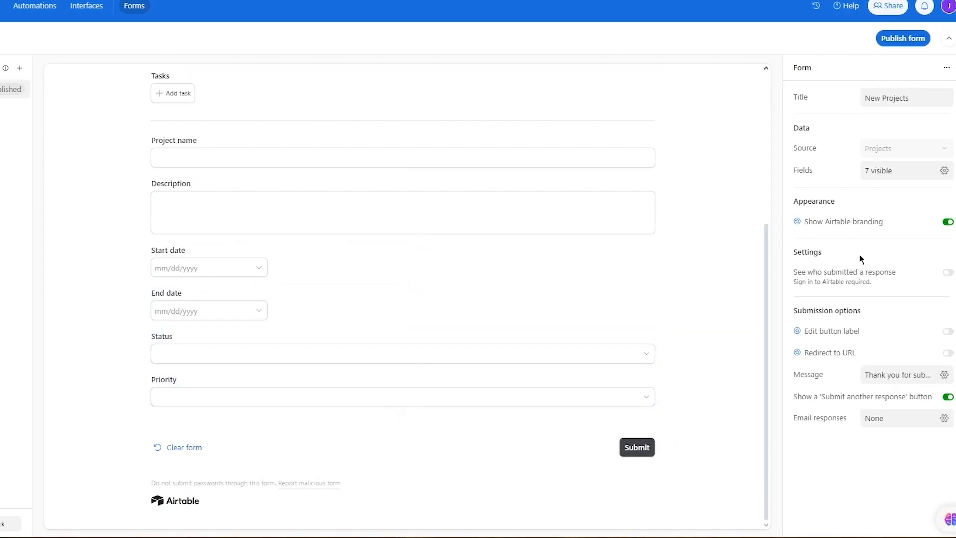
pyautogui.click(911, 177)
pyautogui.scroll(-2, 873, 348)
pyautogui.scroll(2, 873, 348)
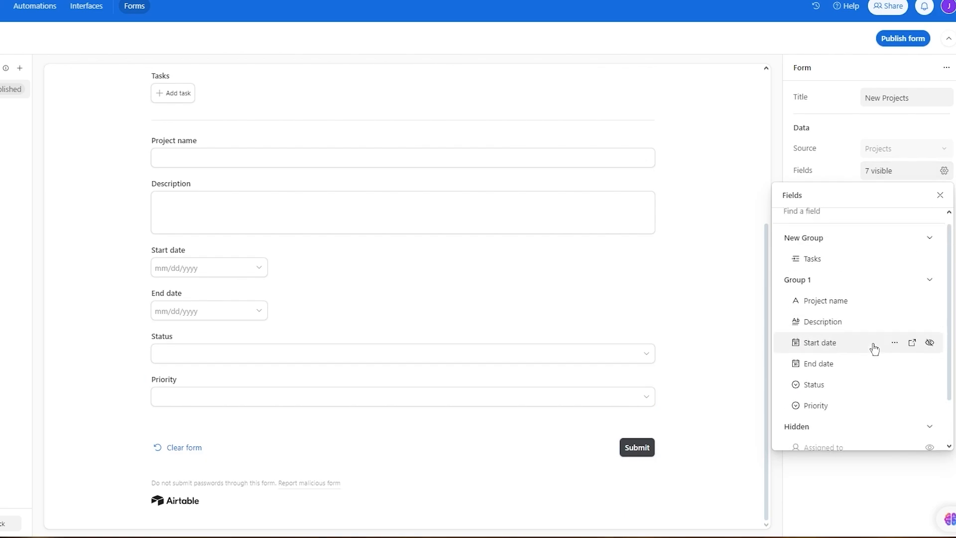
pyautogui.scroll(-2, 873, 348)
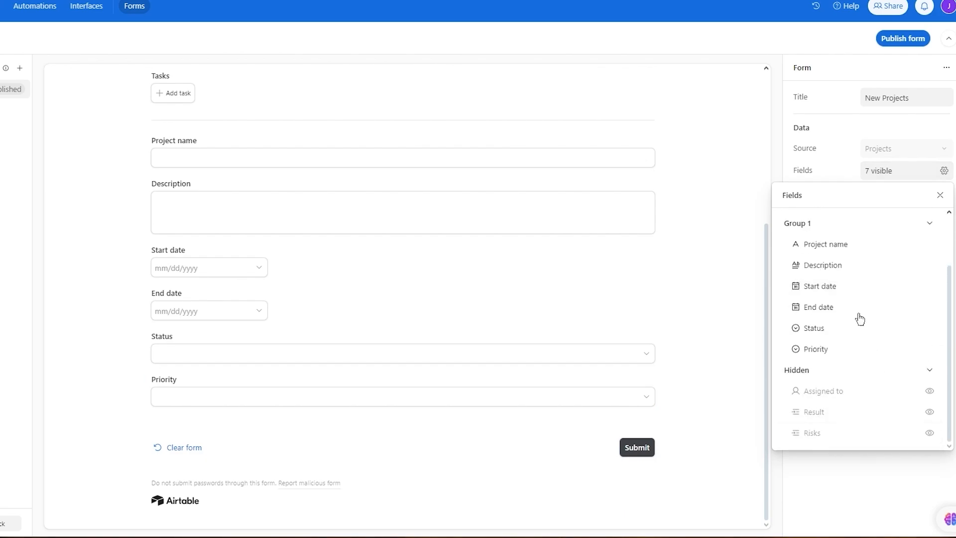
pyautogui.click(938, 196)
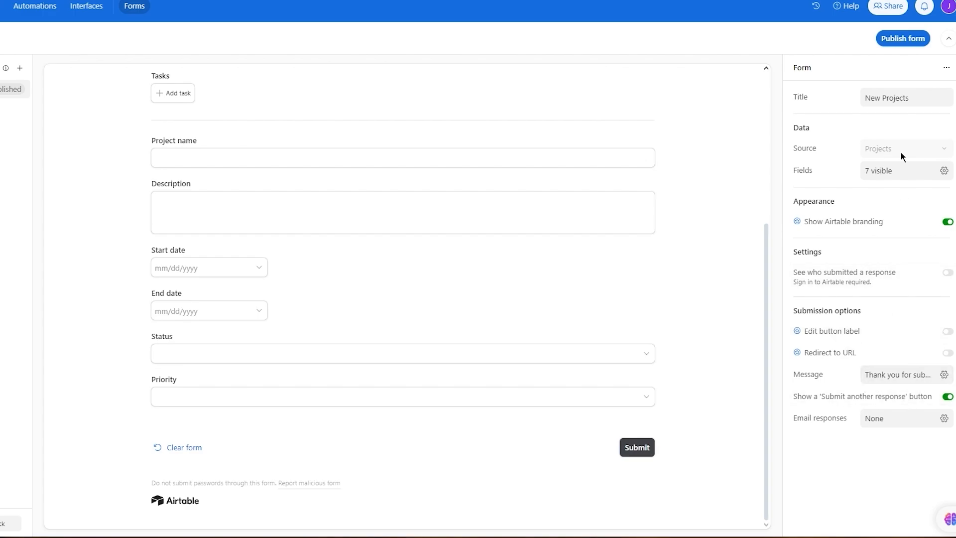
# Step: Publish the New Projects form and look over its published version, dismissing the sharing options
pyautogui.click(894, 40)
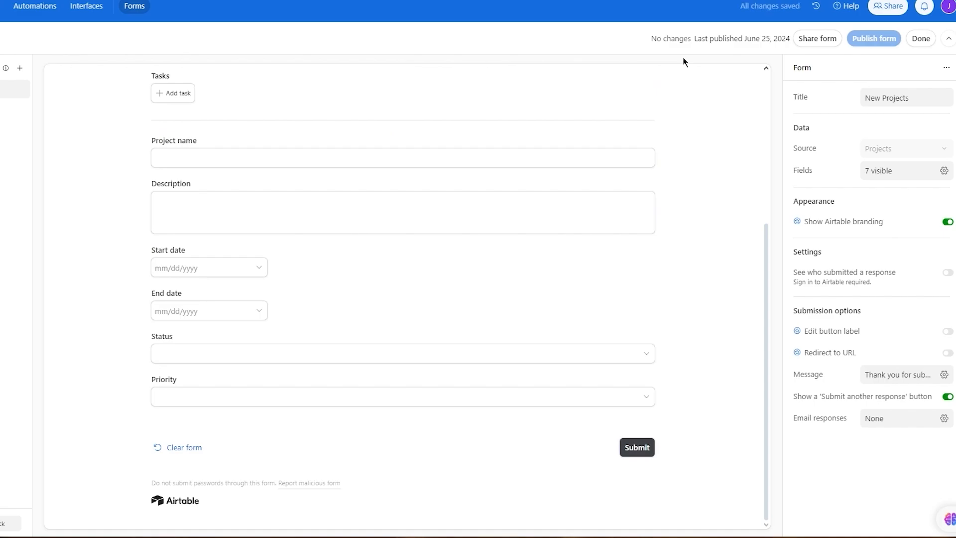
pyautogui.click(916, 38)
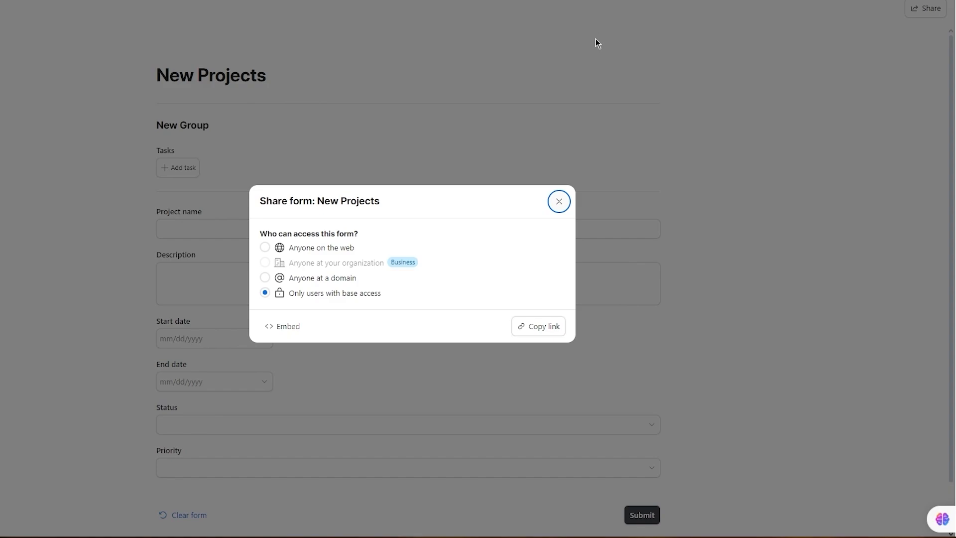
pyautogui.click(559, 204)
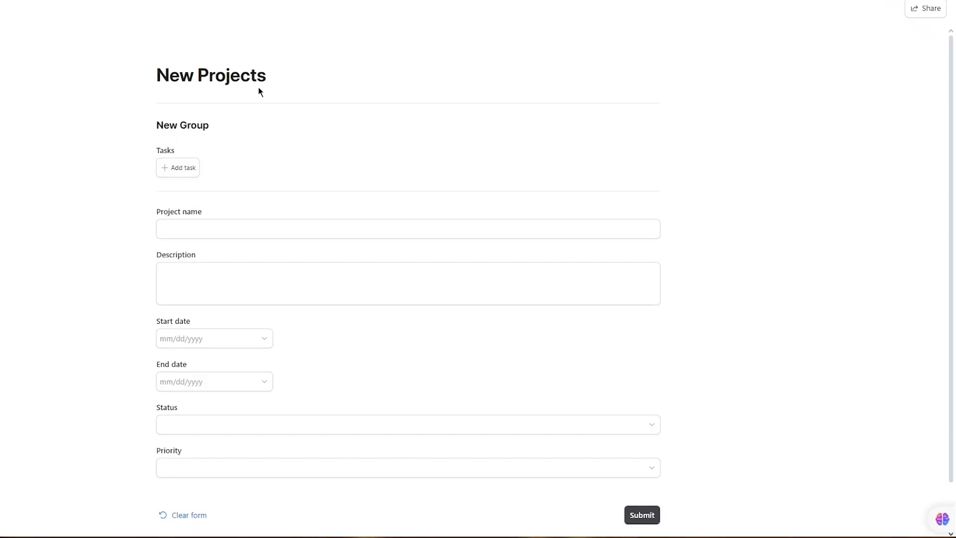
pyautogui.scroll(-1, 258, 91)
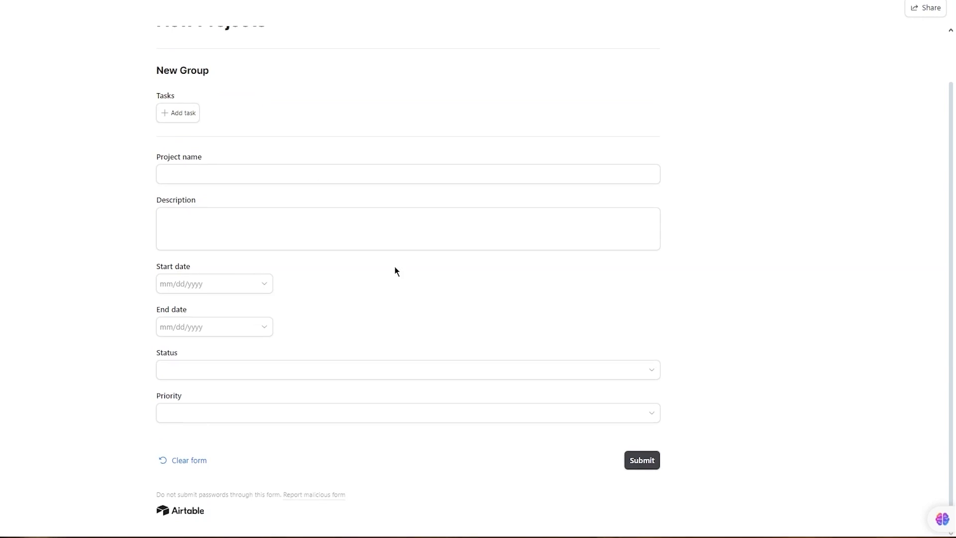
pyautogui.scroll(1, 328, 232)
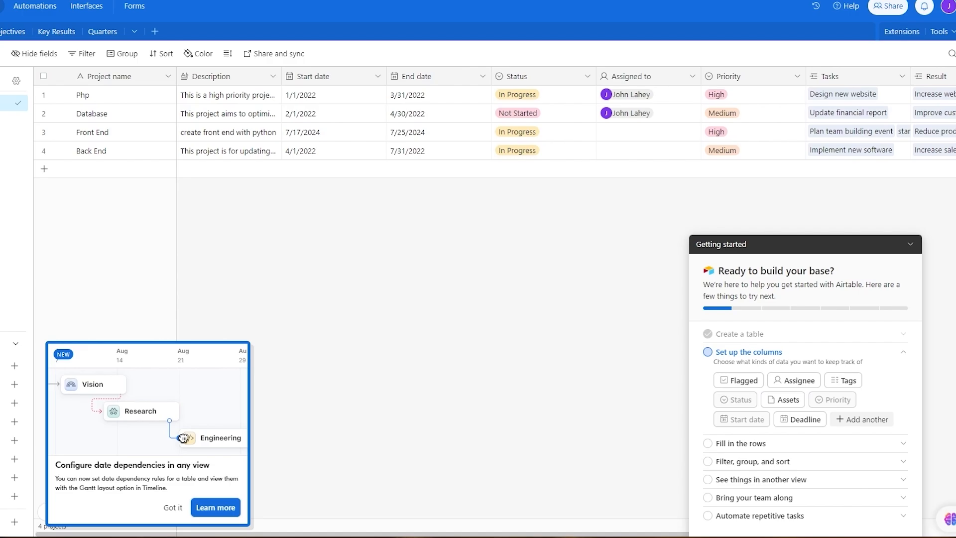
# Step: Collapse the Getting started guide and dismiss the date dependencies and dynamic filtering announcements over the Projects table
pyautogui.click(910, 244)
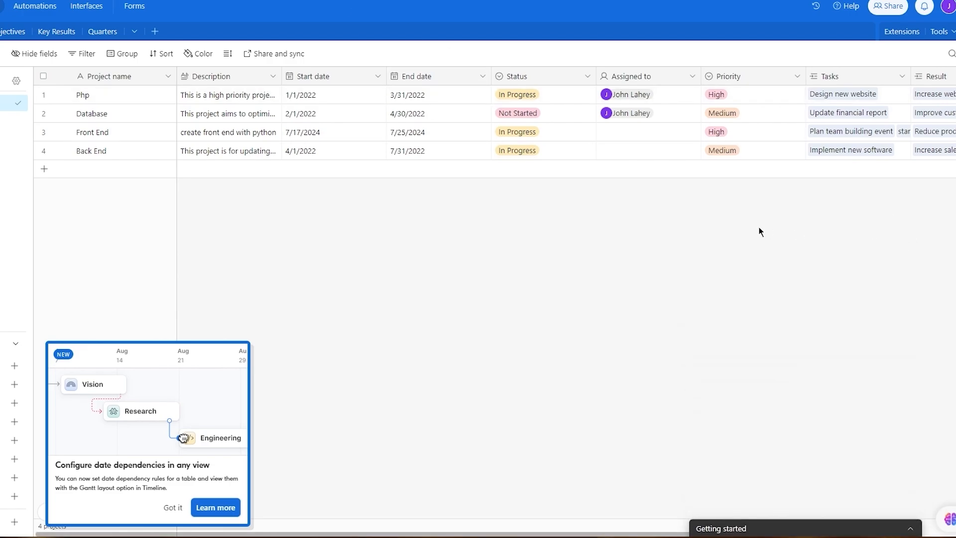
pyautogui.click(173, 507)
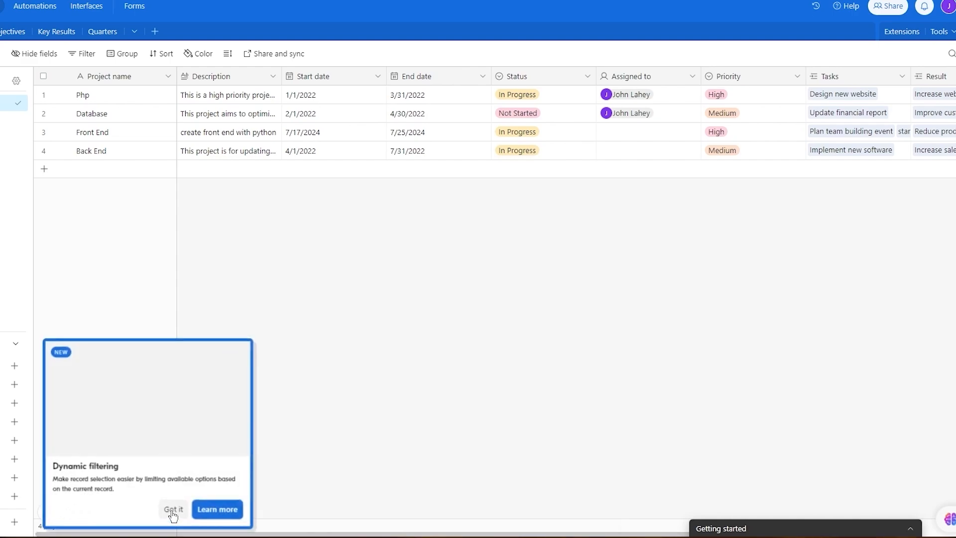
pyautogui.click(172, 507)
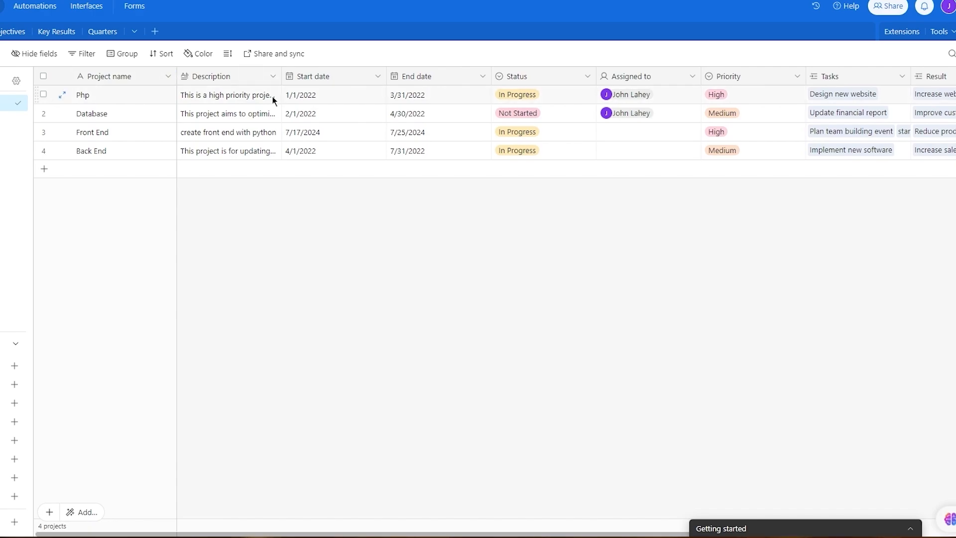
# Step: Add a new record to the Projects table with the project name "python"
pyautogui.click(55, 170)
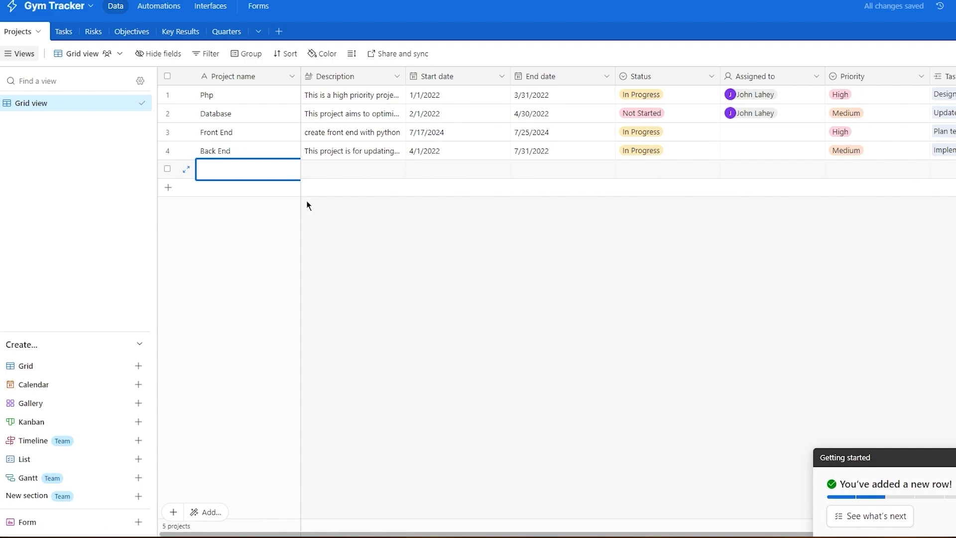
pyautogui.write('pyt')
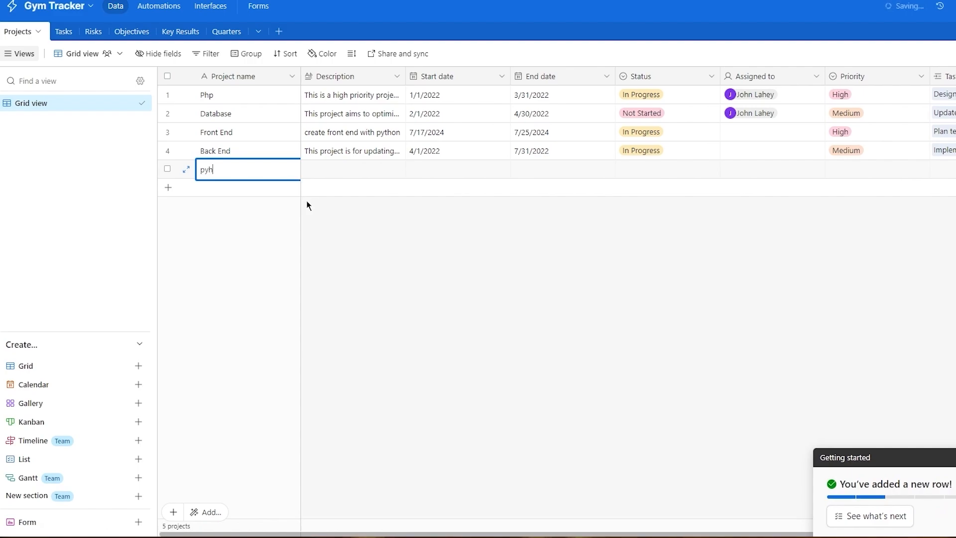
pyautogui.write('hon')
pyautogui.click(405, 265)
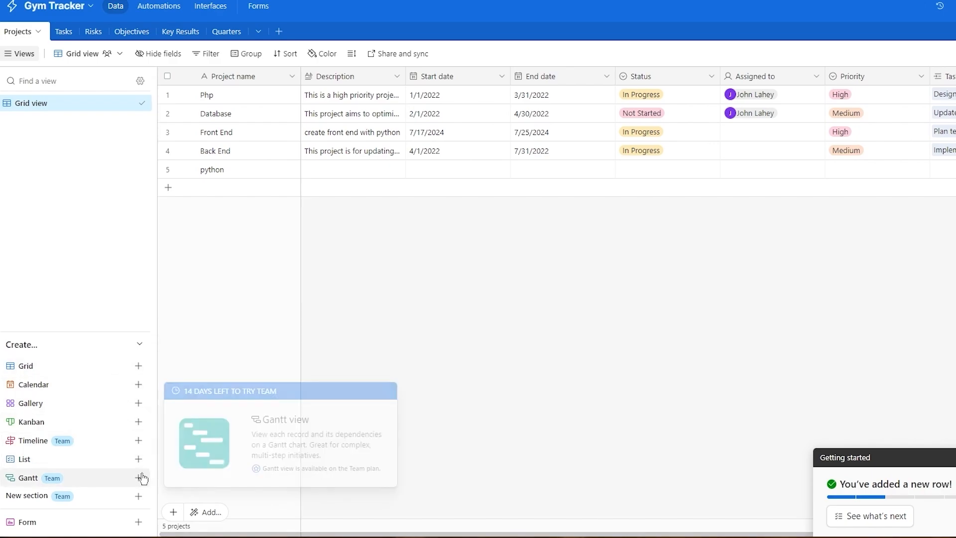
# Step: Create a collaborative grid view named Grid 2 and a collaborative Kanban view for the Projects table
pyautogui.click(138, 367)
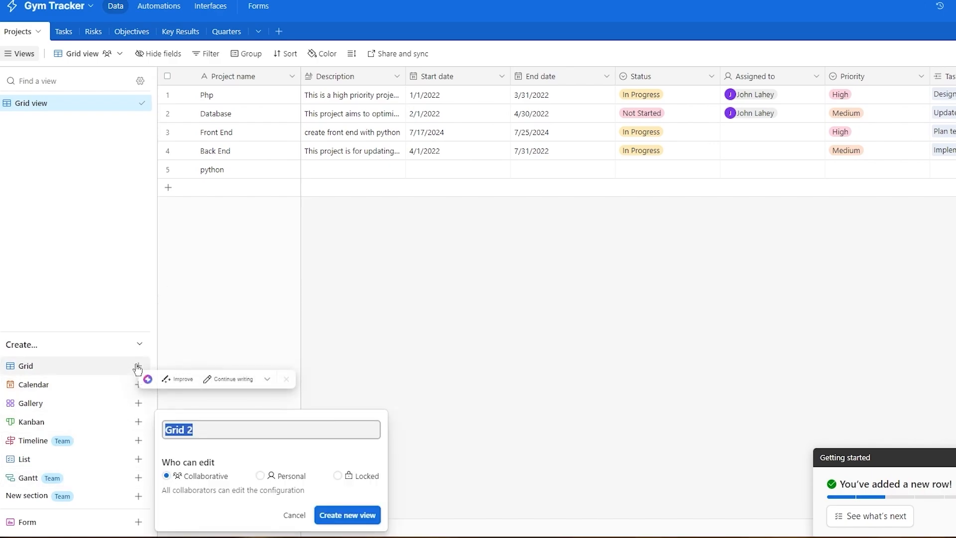
pyautogui.click(353, 517)
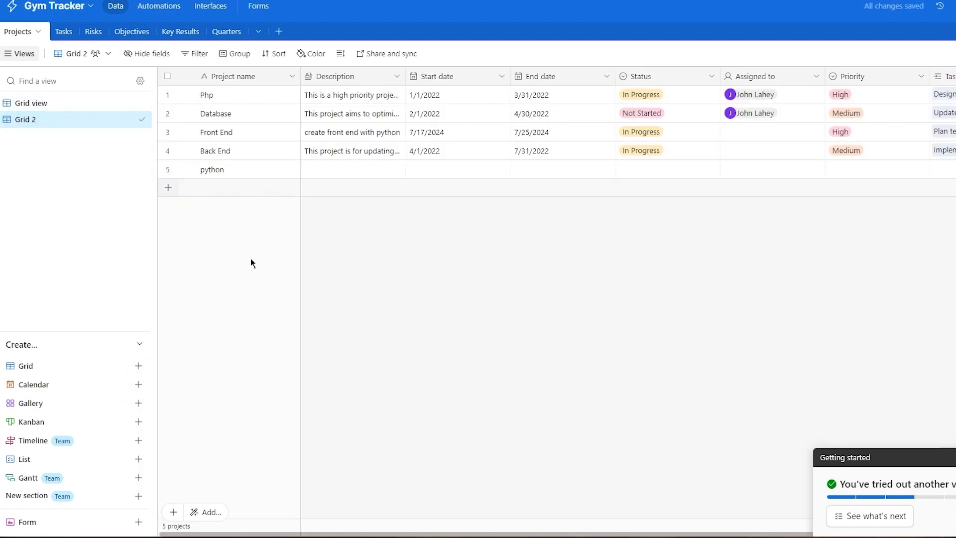
pyautogui.click(139, 422)
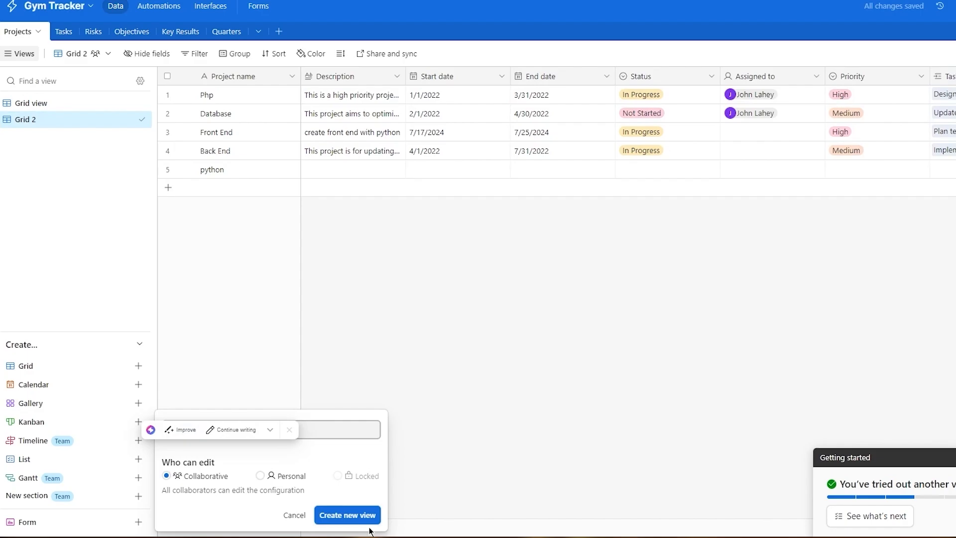
pyautogui.click(356, 516)
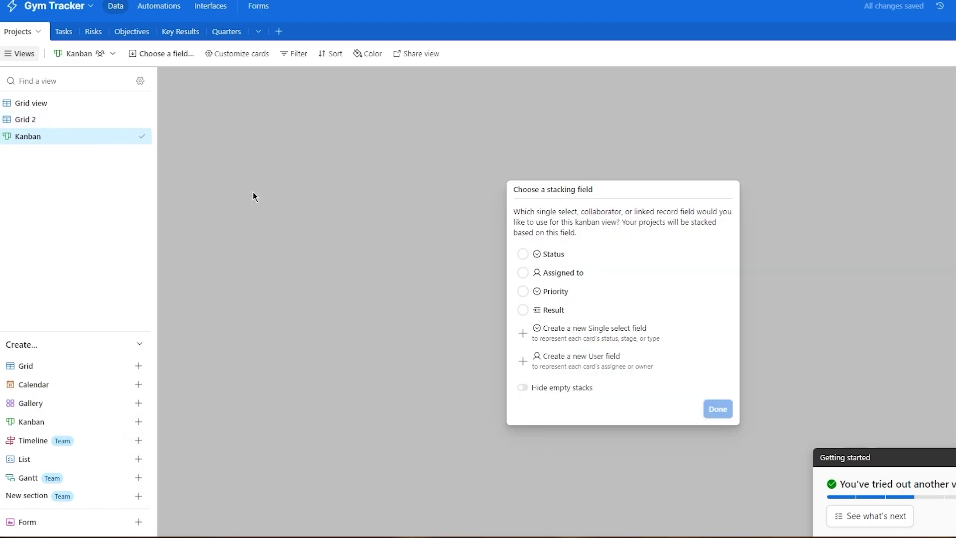
# Step: Try the available stacking fields for the Kanban view and settle on stacking the projects by Status
pyautogui.click(558, 258)
pyautogui.click(610, 293)
pyautogui.click(592, 311)
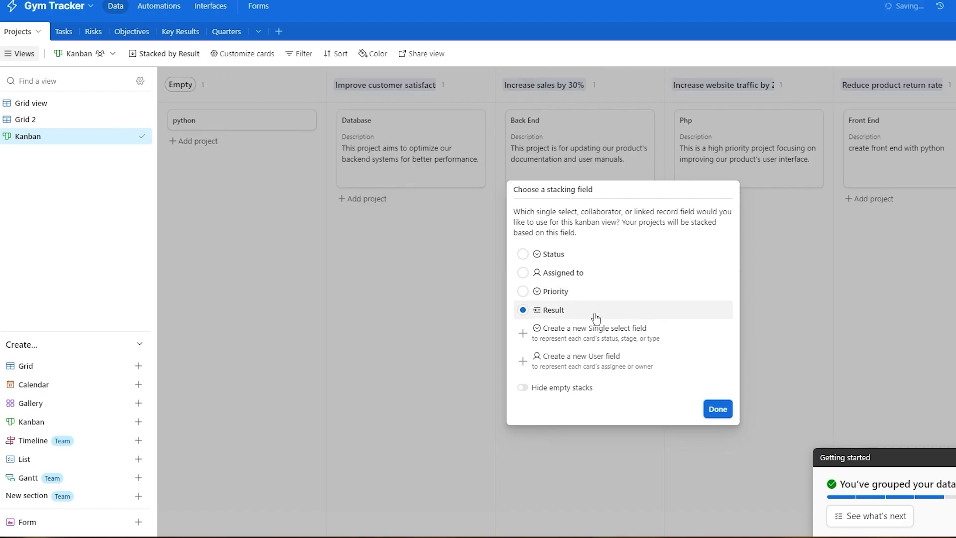
pyautogui.click(605, 273)
pyautogui.click(597, 254)
pyautogui.click(629, 310)
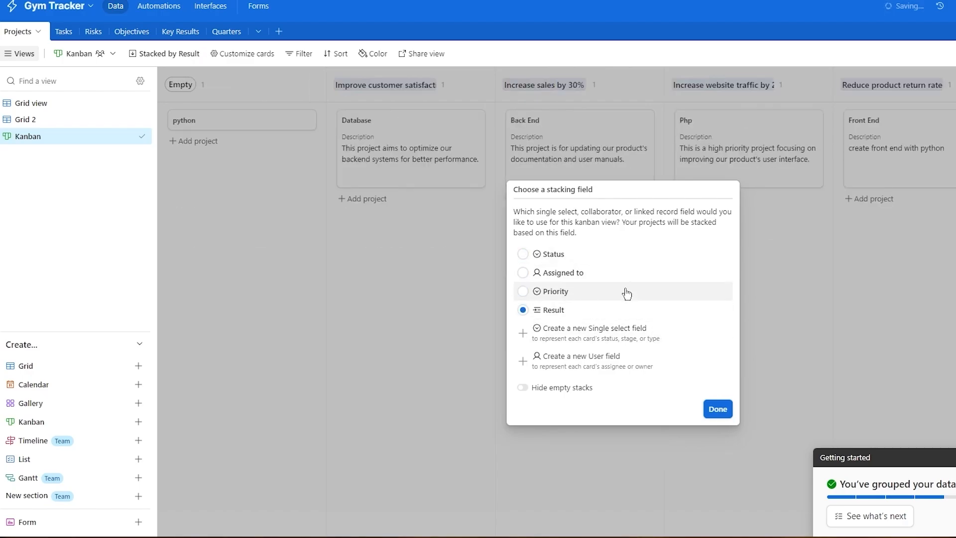
pyautogui.click(616, 257)
pyautogui.click(715, 412)
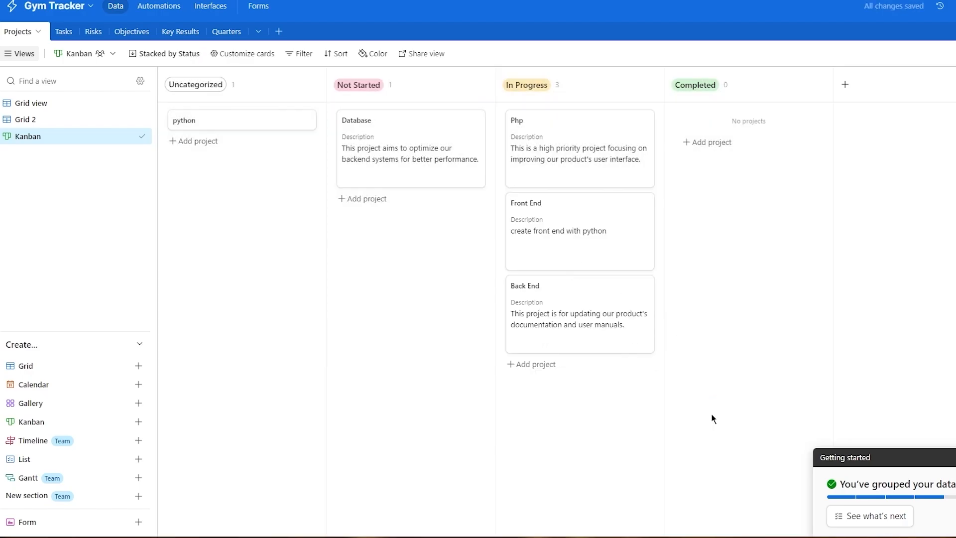
# Step: Move the Php card below Front End in the In Progress stack and view the Front End record's details
pyautogui.moveTo(581, 172); pyautogui.dragTo(562, 249)
pyautogui.click(599, 135)
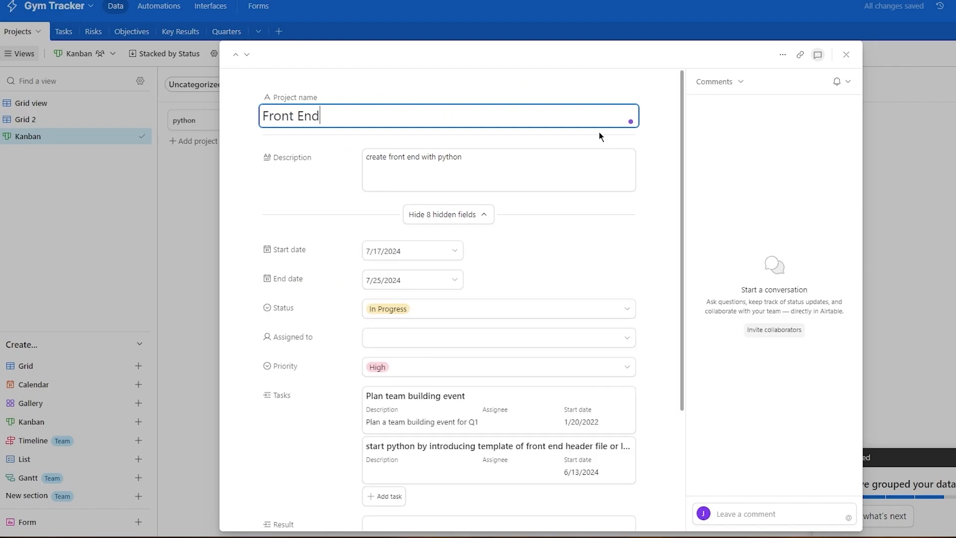
pyautogui.click(892, 173)
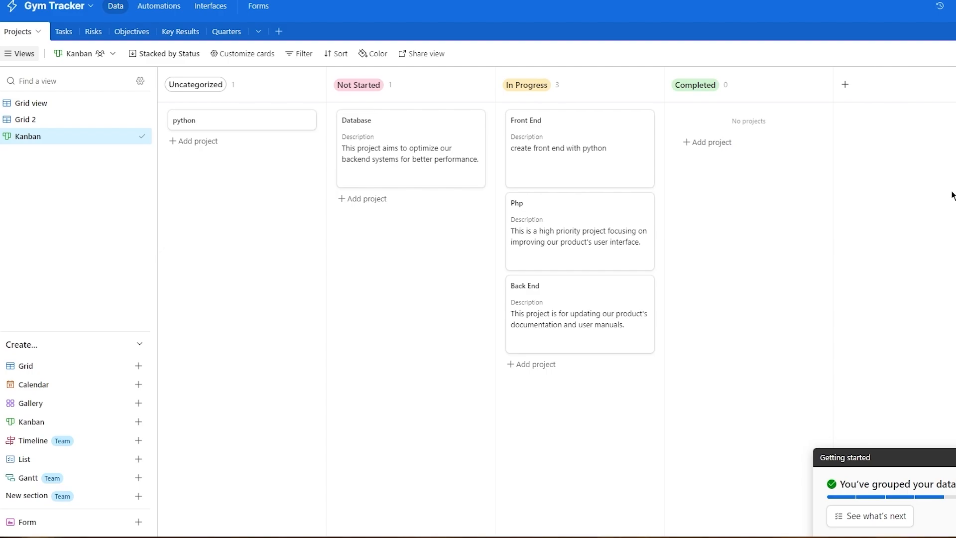
# Step: Look through the Tasks, Objectives, Key Results and Quarters tables of the base
pyautogui.click(64, 31)
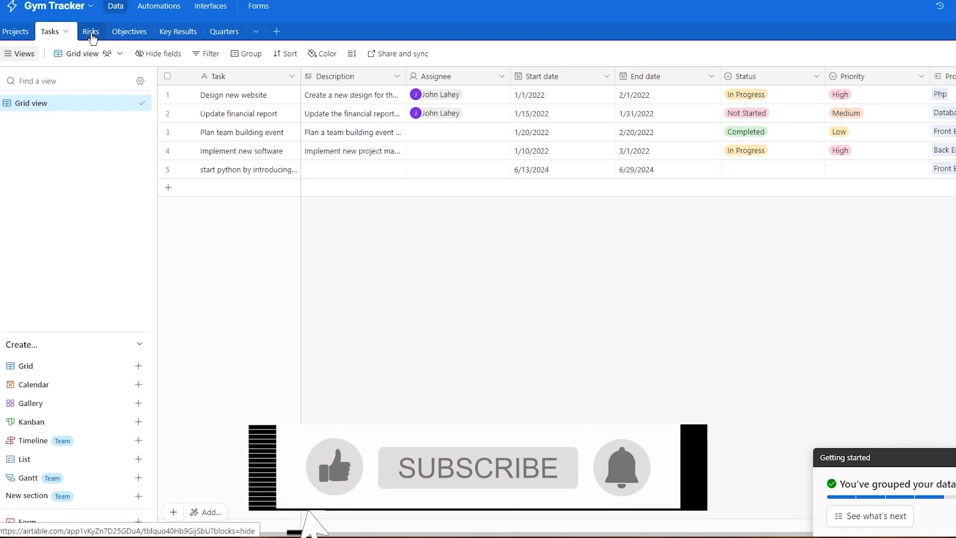
pyautogui.click(129, 31)
pyautogui.click(185, 36)
pyautogui.click(224, 33)
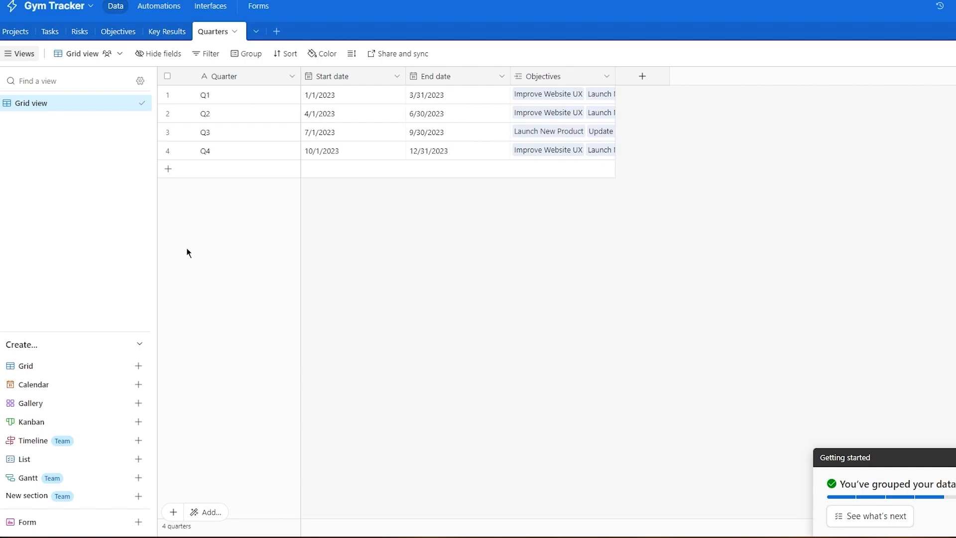
# Step: Create an automation triggered when a record is created and add a Create record action to it
pyautogui.click(165, 5)
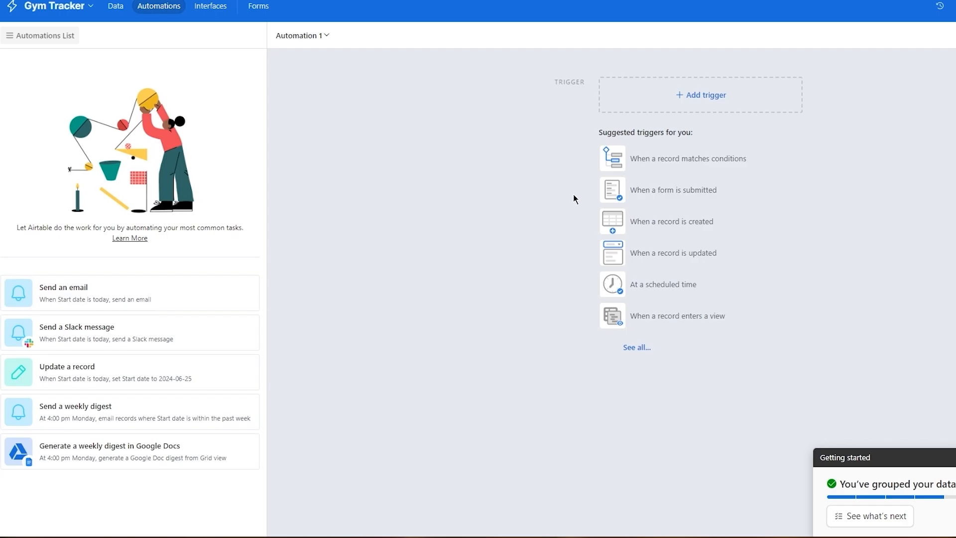
pyautogui.click(726, 96)
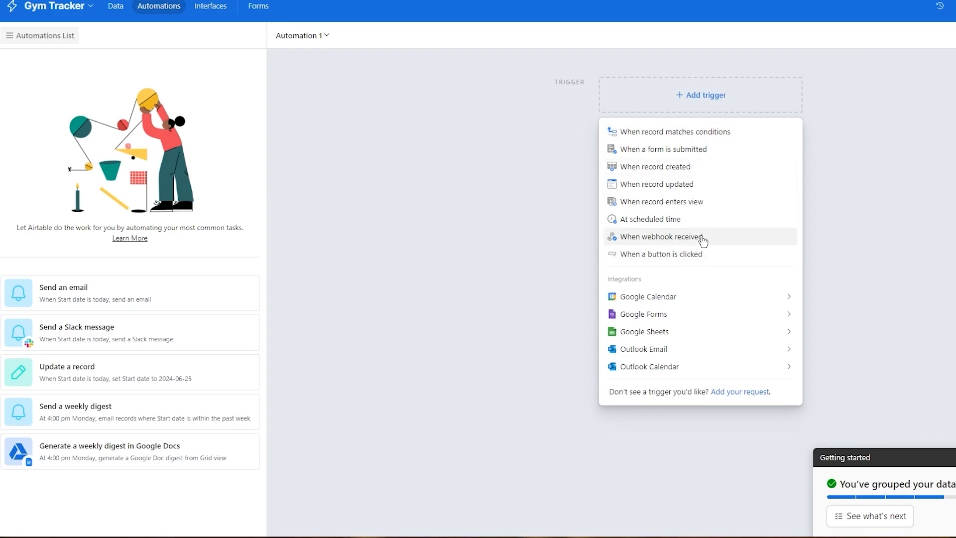
pyautogui.click(691, 170)
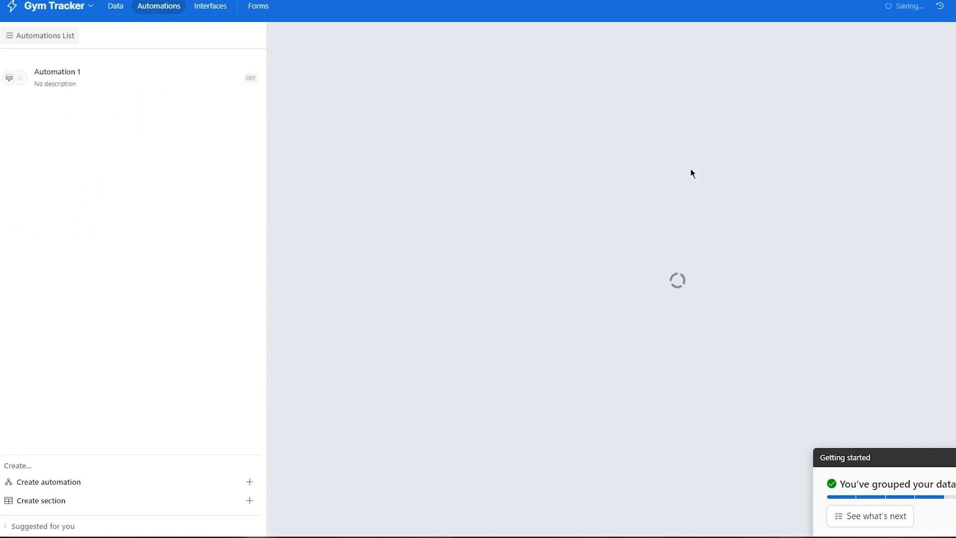
pyautogui.click(454, 157)
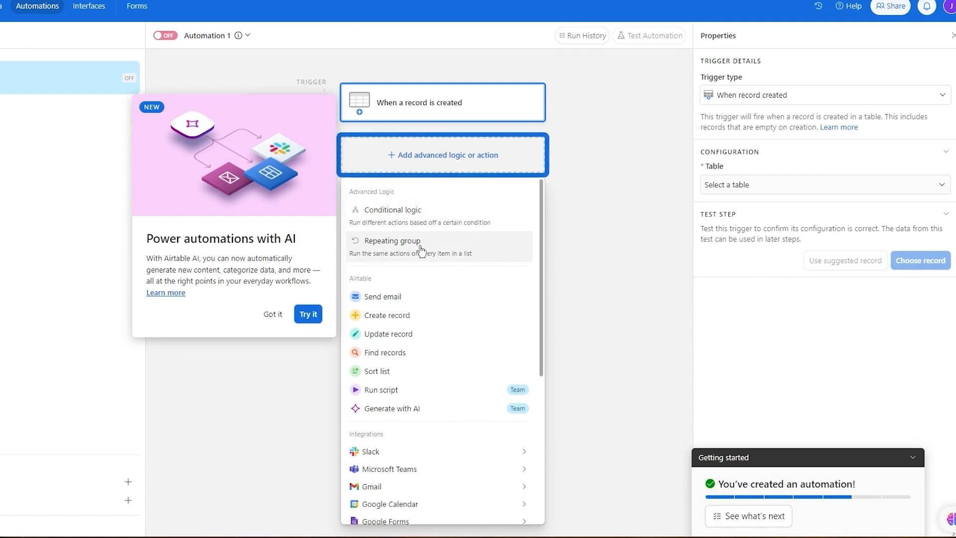
pyautogui.click(418, 319)
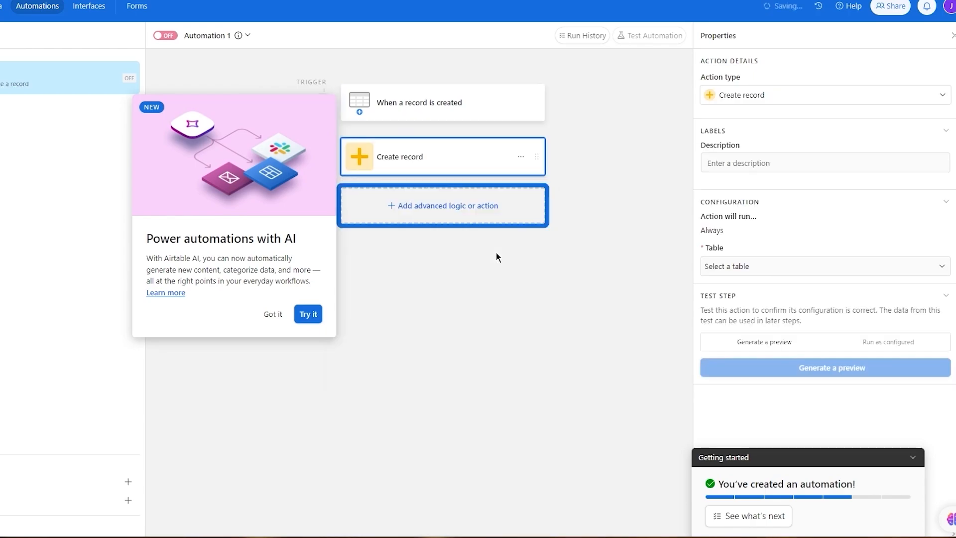
pyautogui.click(448, 214)
pyautogui.click(617, 240)
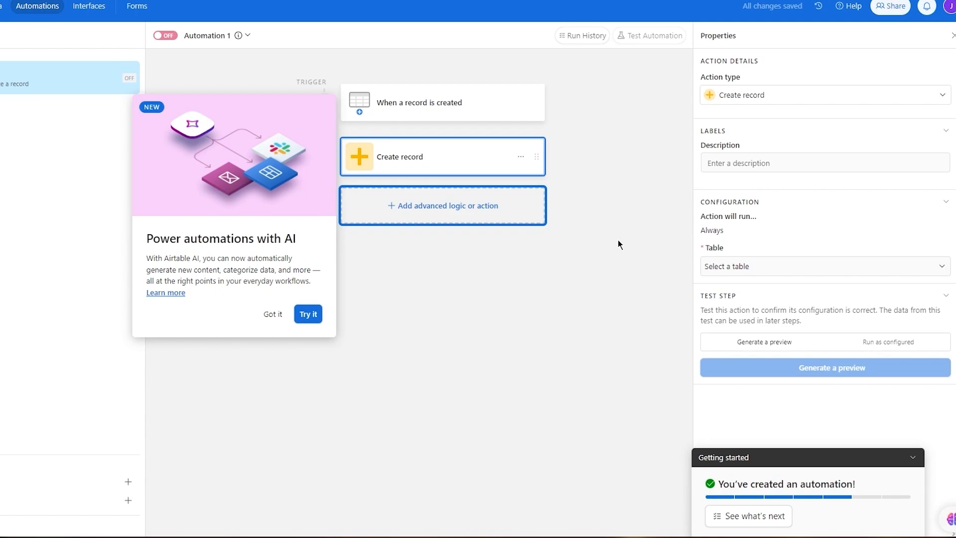
# Step: Describe the Create record action as "jhkjhkhkh" and make it create the record in the Projects table
pyautogui.click(769, 159)
pyautogui.write('jhkjhkhkh')
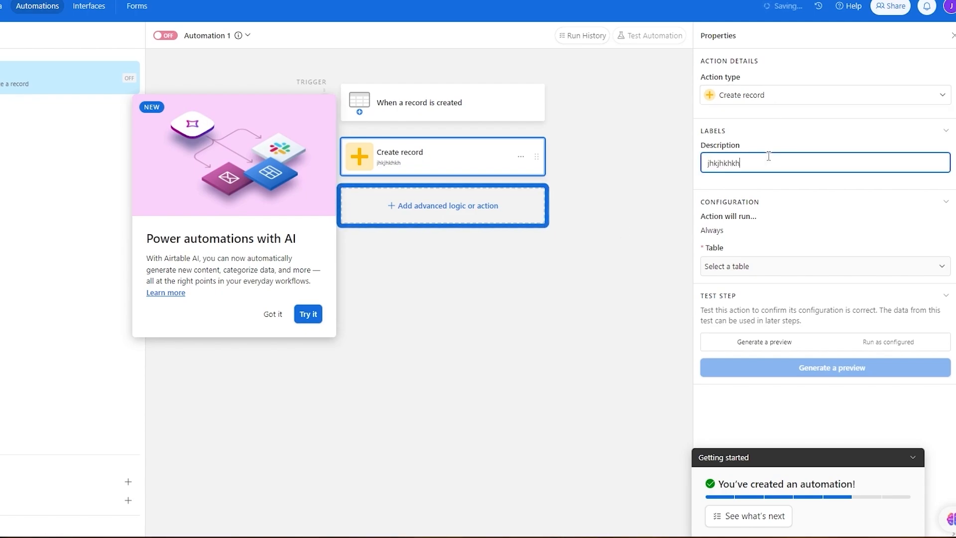
pyautogui.click(760, 263)
pyautogui.click(732, 305)
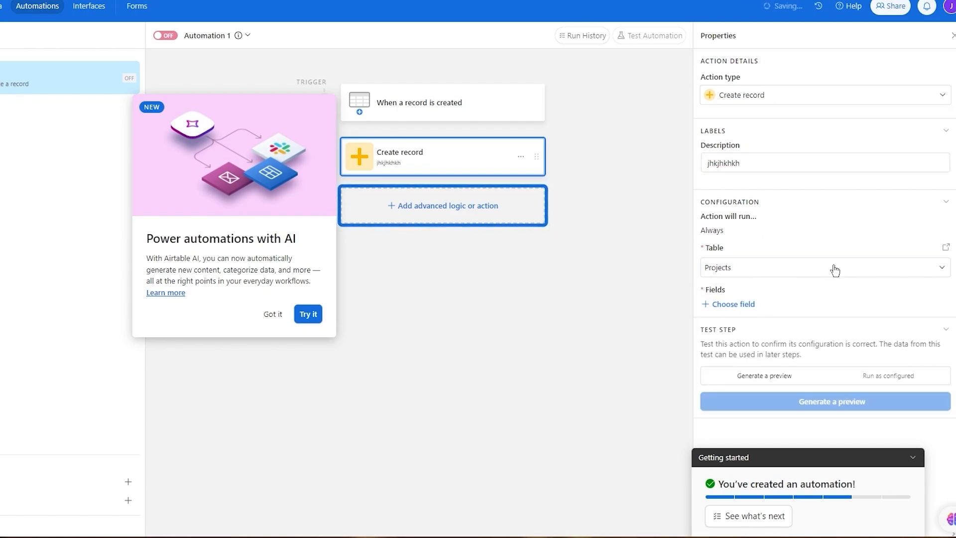
# Step: Add the Project name field to the Create record action with the value "auto test"
pyautogui.click(747, 304)
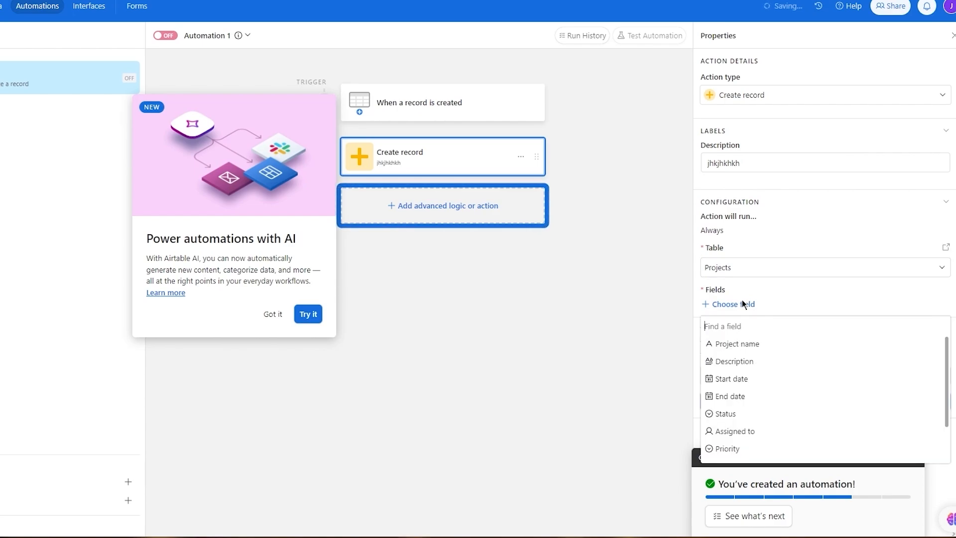
pyautogui.click(763, 348)
pyautogui.click(771, 328)
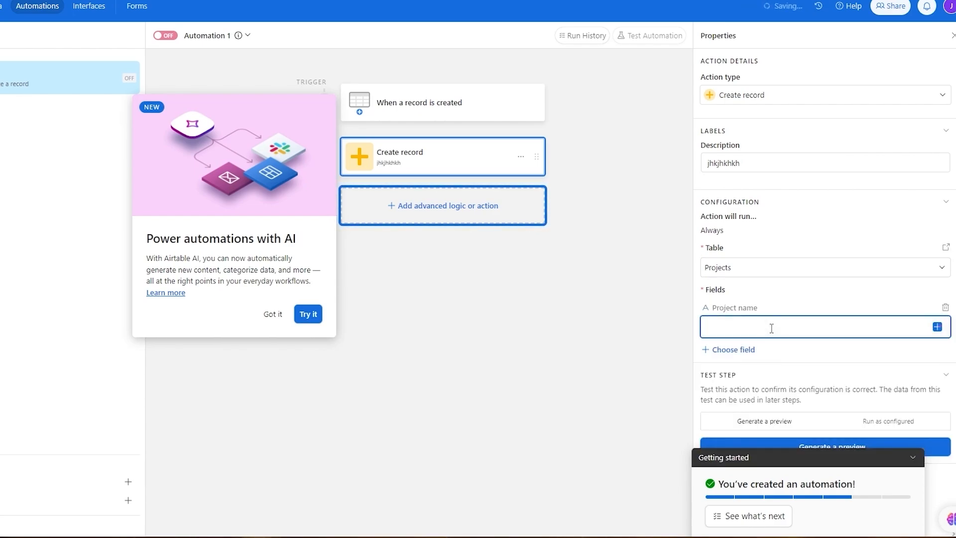
pyautogui.write('auto t')
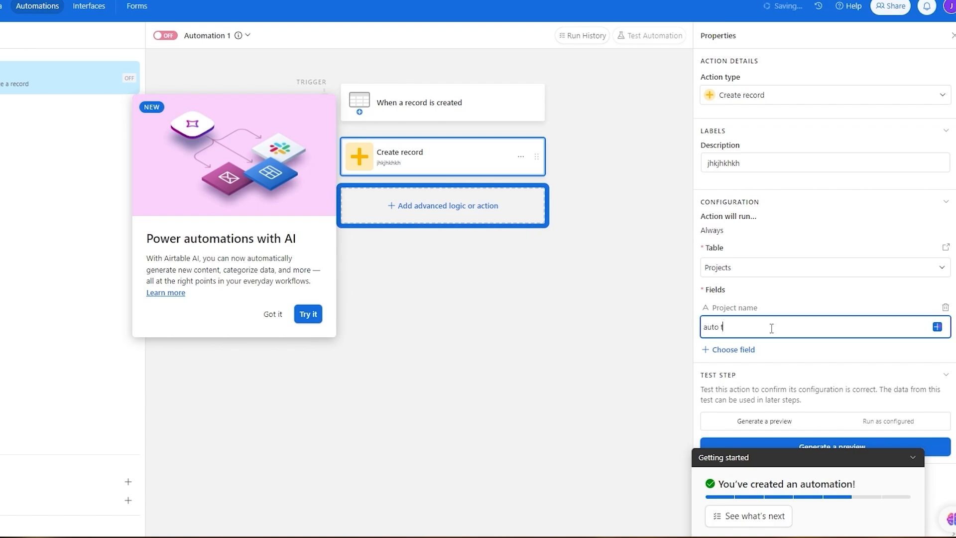
pyautogui.write('est')
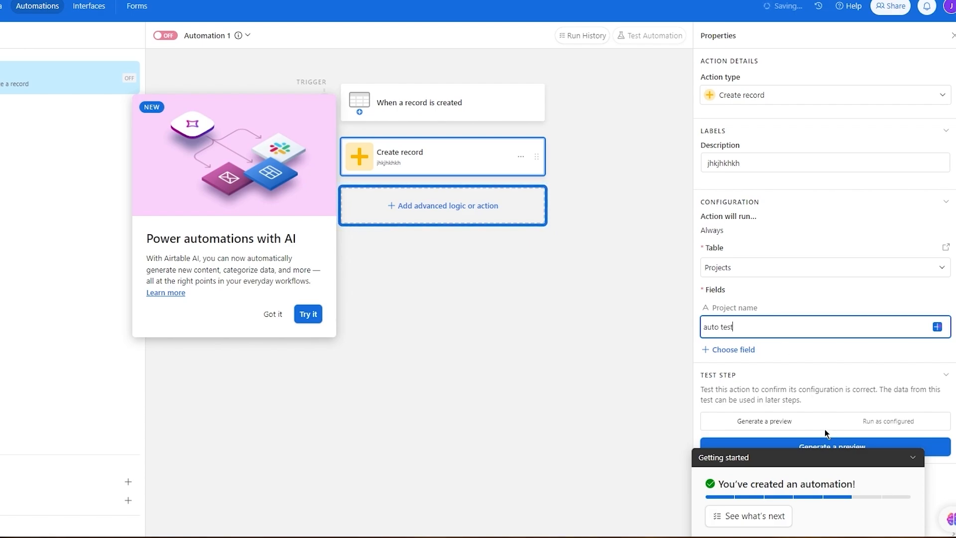
# Step: Dismiss the getting-started and Airtable AI pop-ups and view the test options of the Create record action
pyautogui.click(910, 467)
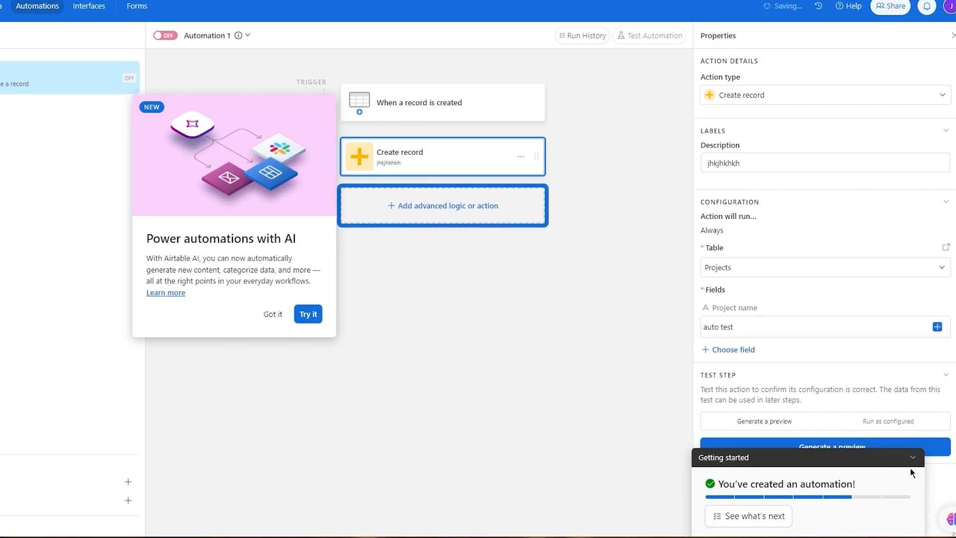
pyautogui.click(273, 316)
pyautogui.click(294, 160)
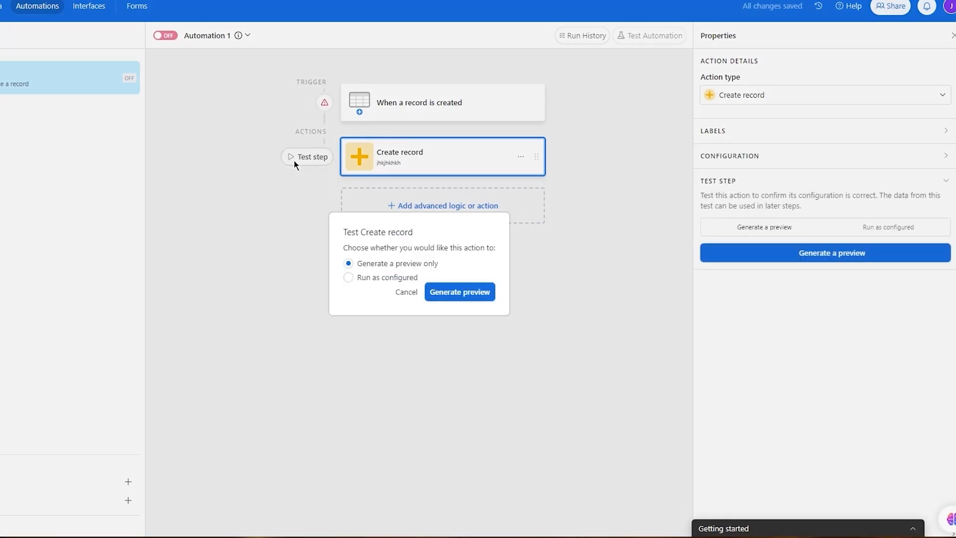
pyautogui.click(406, 292)
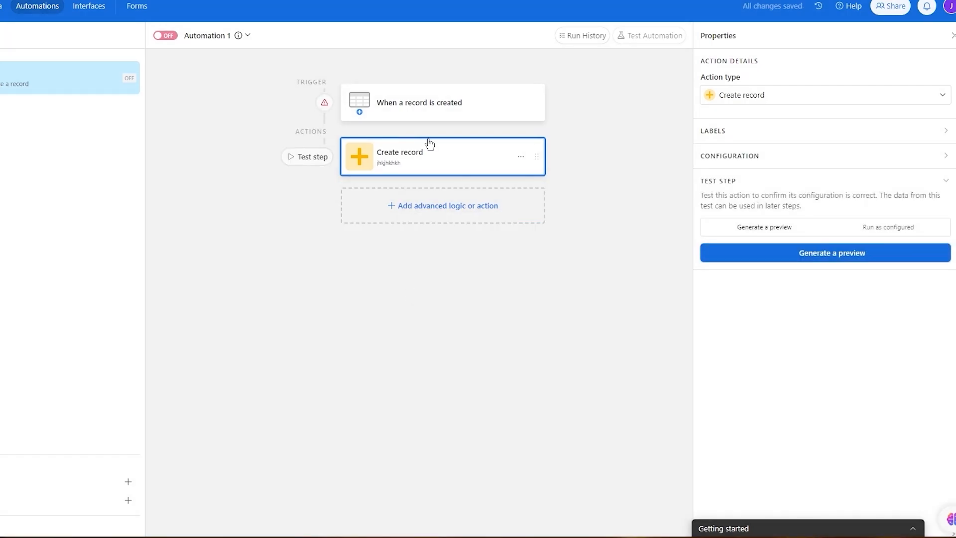
# Step: Set the automation trigger to watch the Tasks table, and view the records available for testing it
pyautogui.click(449, 112)
pyautogui.click(757, 185)
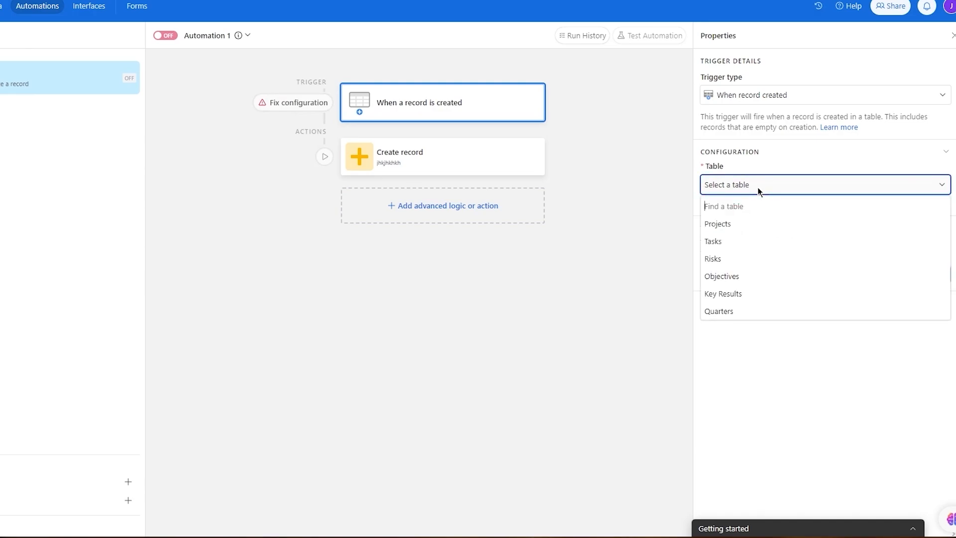
pyautogui.click(756, 244)
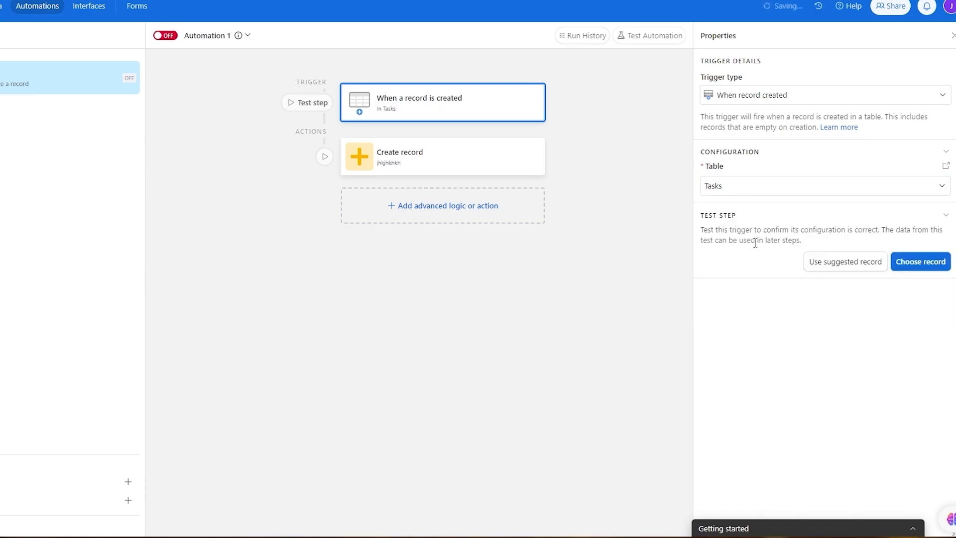
pyautogui.click(916, 263)
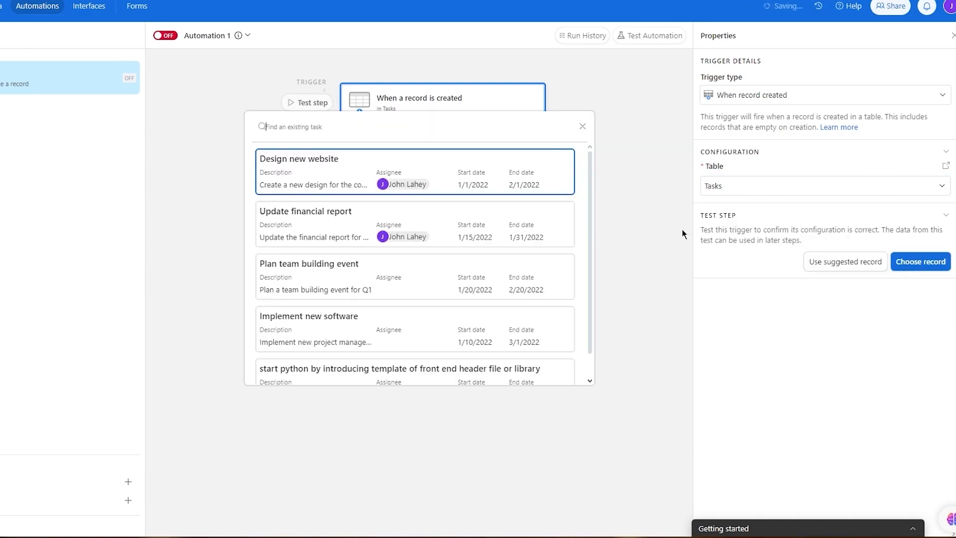
pyautogui.click(583, 128)
# Step: Try to add a Generate with AI action after the Create record action
pyautogui.click(442, 204)
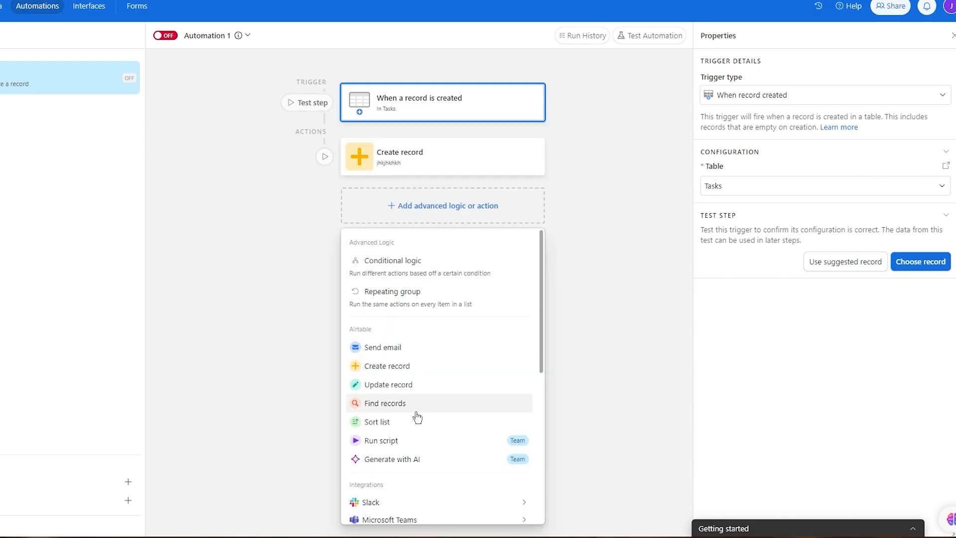
pyautogui.scroll(-3, 417, 417)
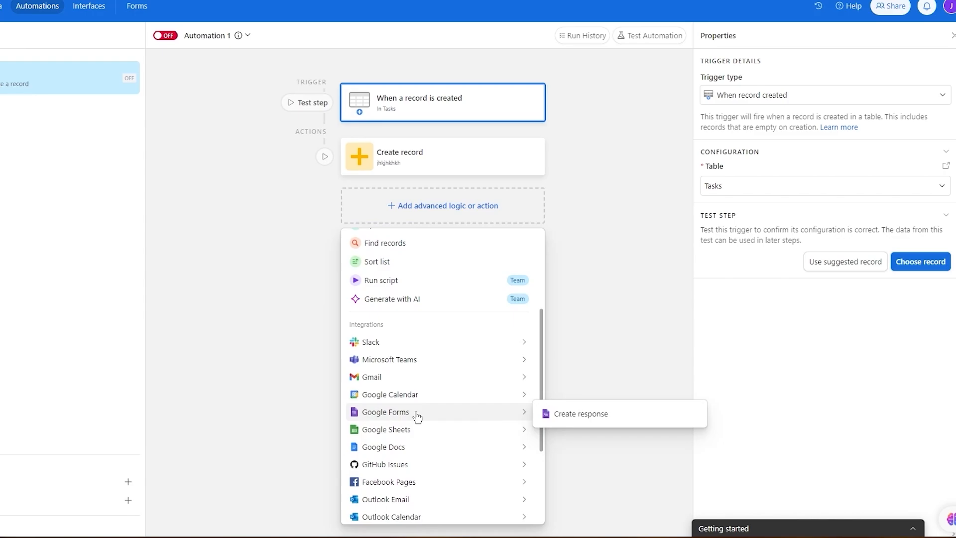
pyautogui.click(449, 305)
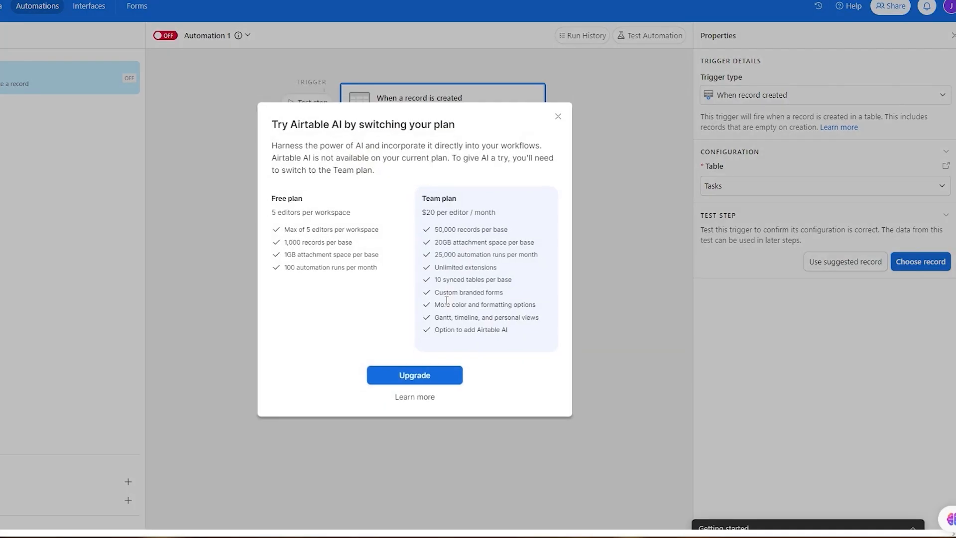
pyautogui.click(558, 117)
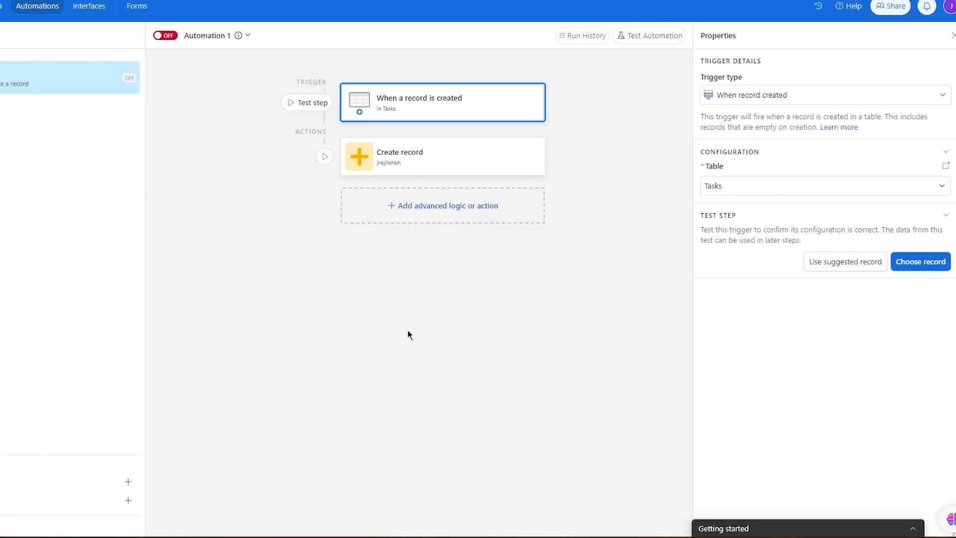
# Step: Turn on Automation 1, create a second blank automation, and return to Automation 1
pyautogui.click(169, 35)
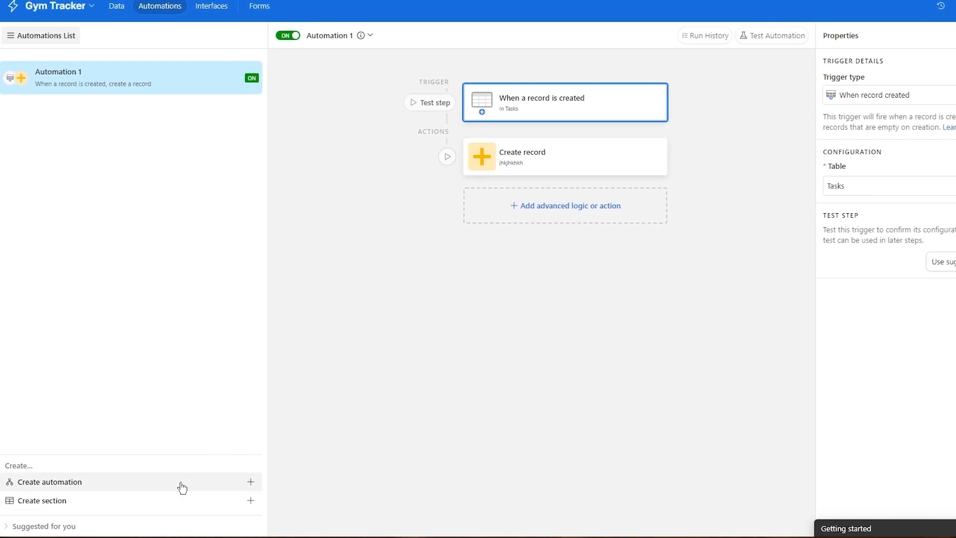
pyautogui.click(220, 488)
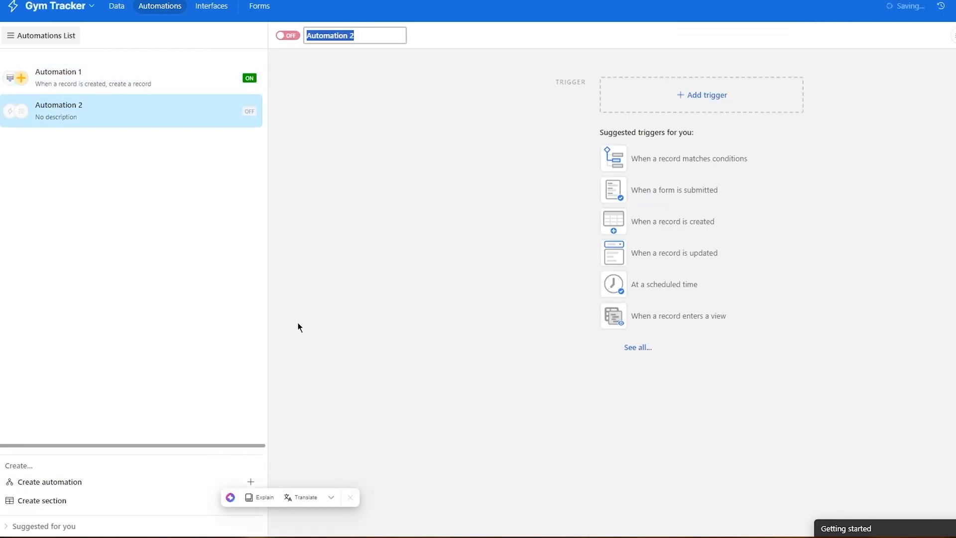
pyautogui.click(97, 79)
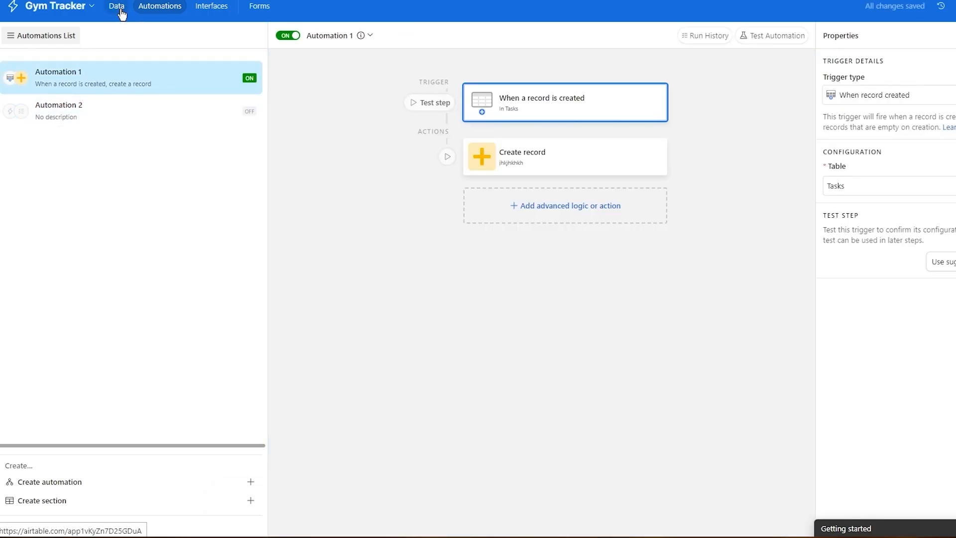
# Step: Add a new record to the Tasks table with the task name "kkioipoi"
pyautogui.click(120, 11)
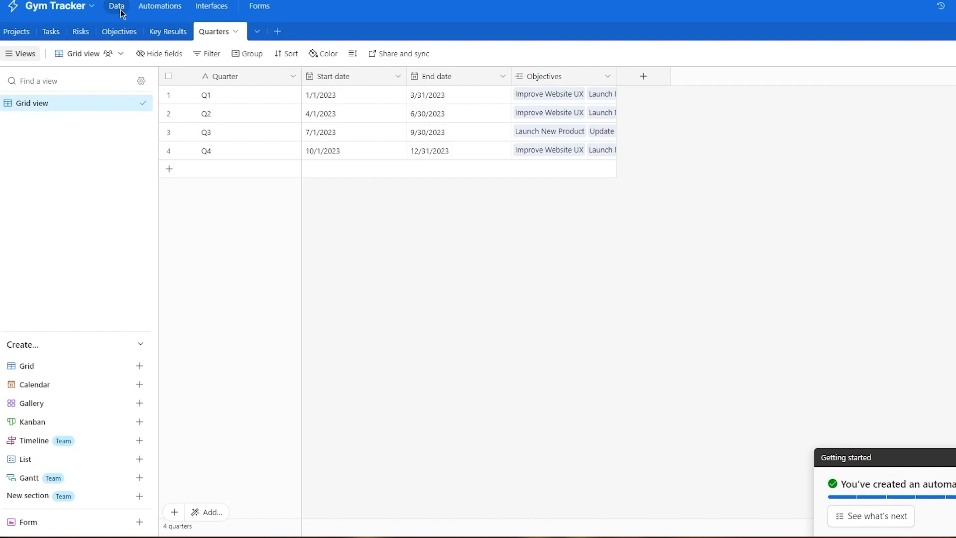
pyautogui.click(12, 34)
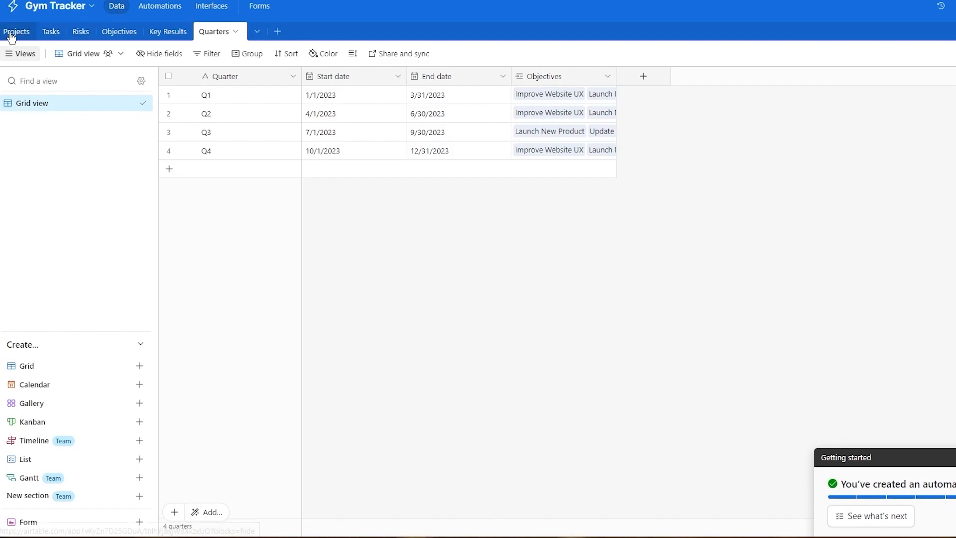
pyautogui.click(64, 32)
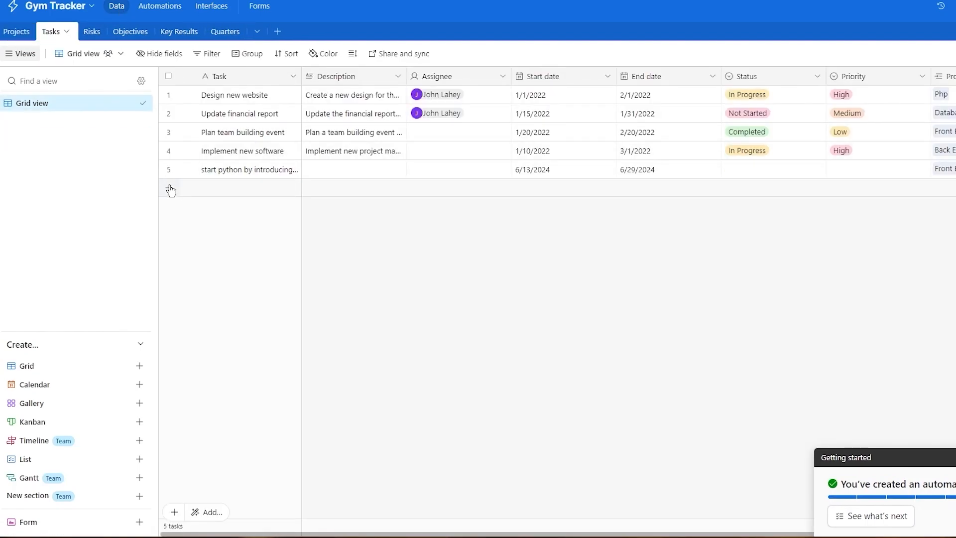
pyautogui.click(169, 189)
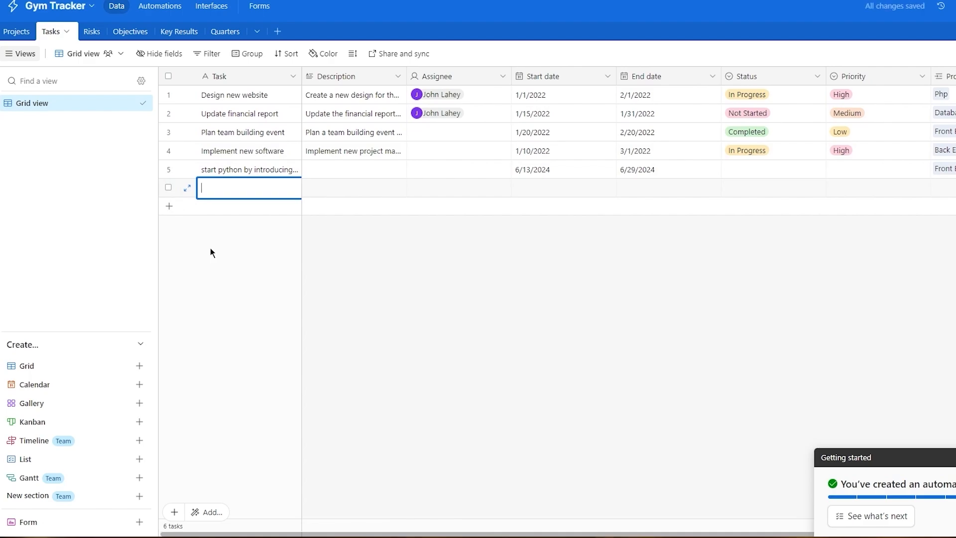
pyautogui.write('kkk')
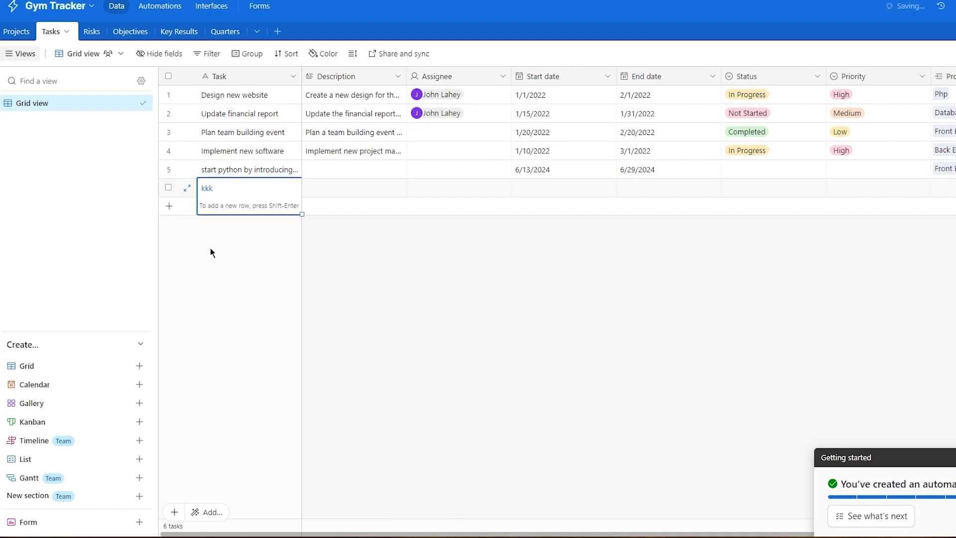
pyautogui.click(248, 188)
pyautogui.press('BackSpace')
pyautogui.write('ioipoi')
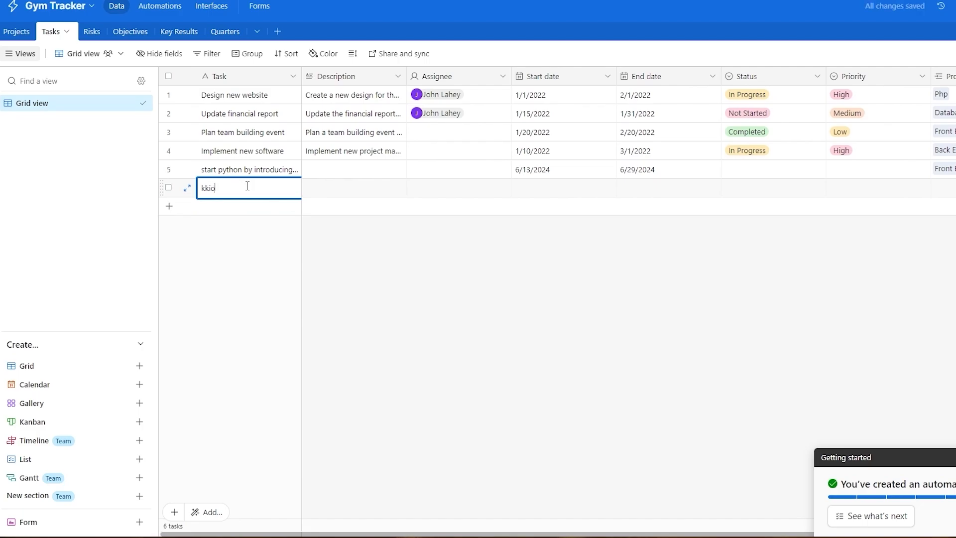
# Step: Check the Projects Kanban view for the record created by the automation, and open the app's interface designer
pyautogui.click(24, 33)
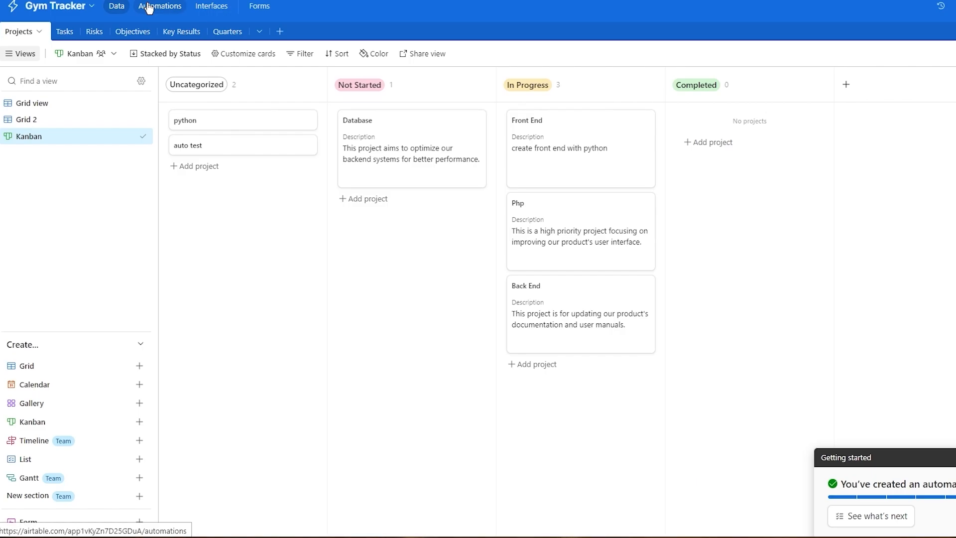
pyautogui.click(215, 6)
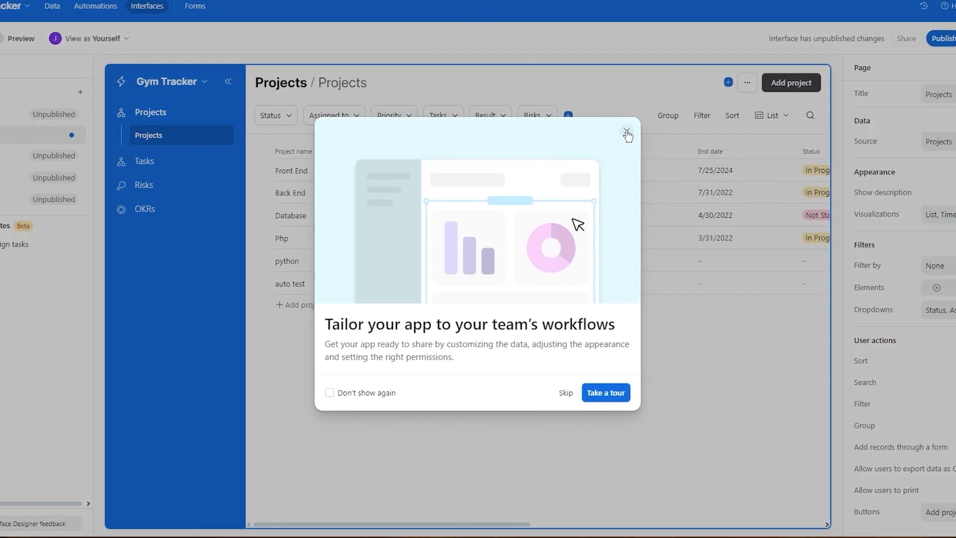
# Step: Dismiss the interface tour prompt and add the Nexus extension to the Gym Tracker base from the extensions marketplace
pyautogui.click(690, 131)
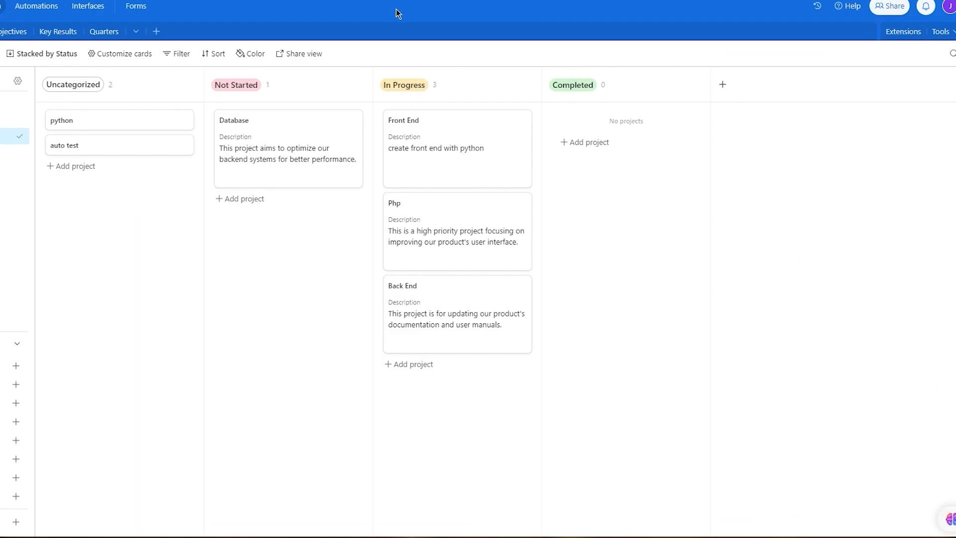
pyautogui.click(938, 34)
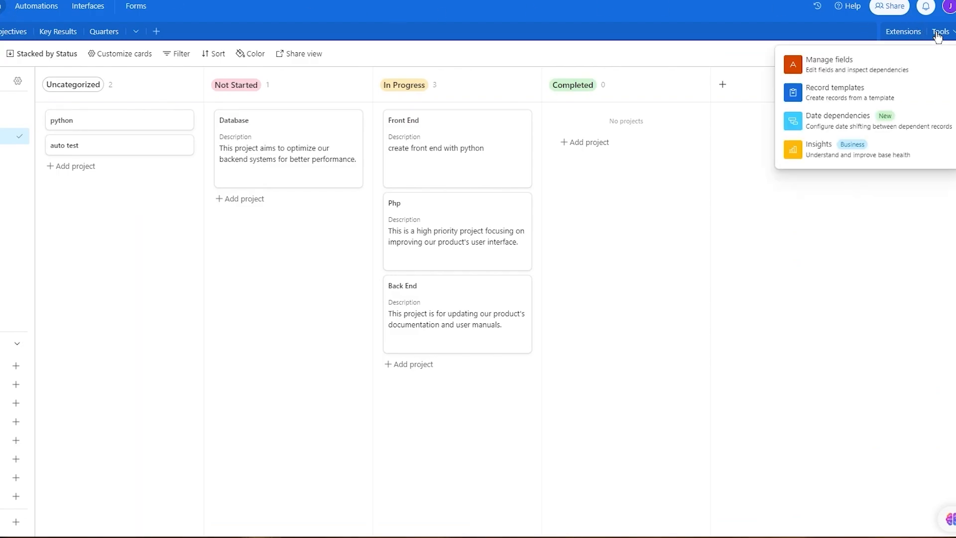
pyautogui.click(909, 36)
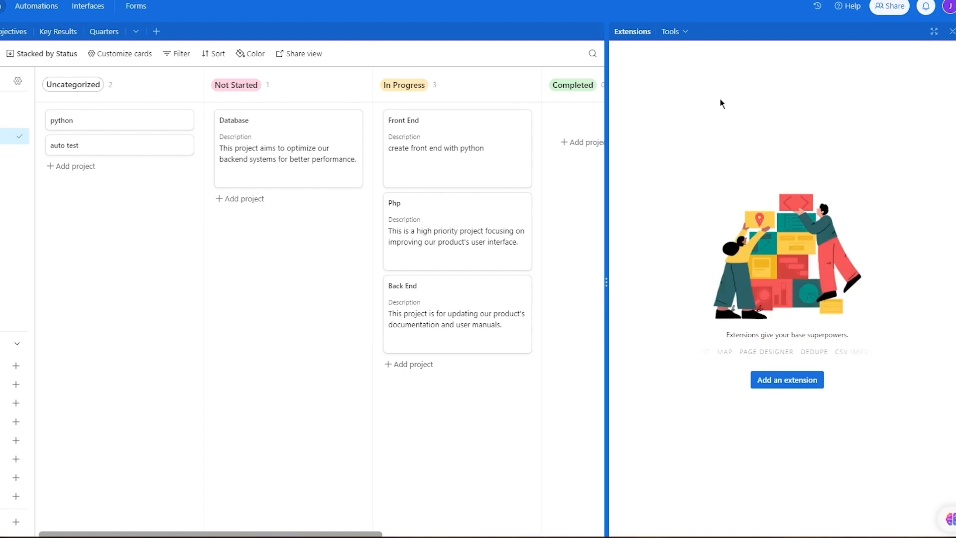
pyautogui.click(795, 380)
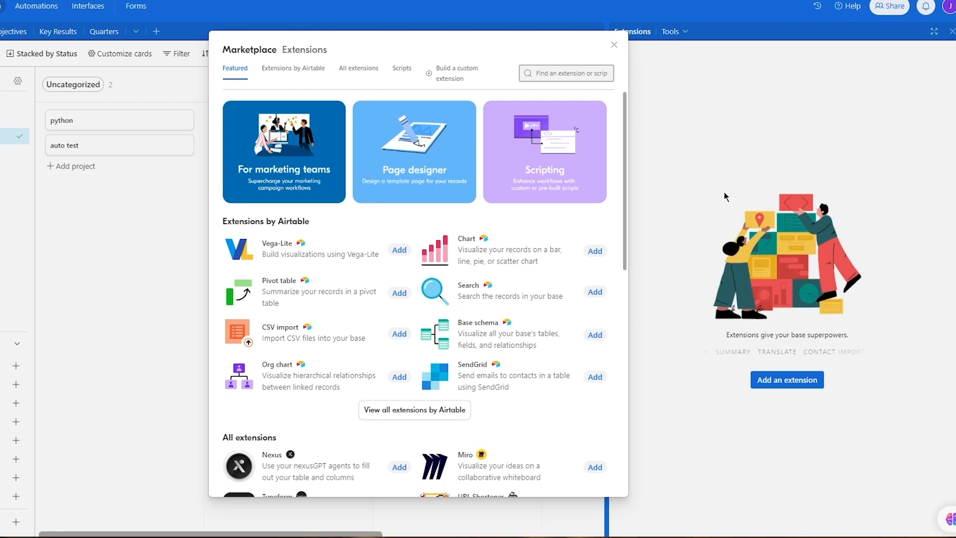
pyautogui.scroll(-6, 582, 197)
pyautogui.scroll(-3, 580, 195)
pyautogui.scroll(6, 581, 195)
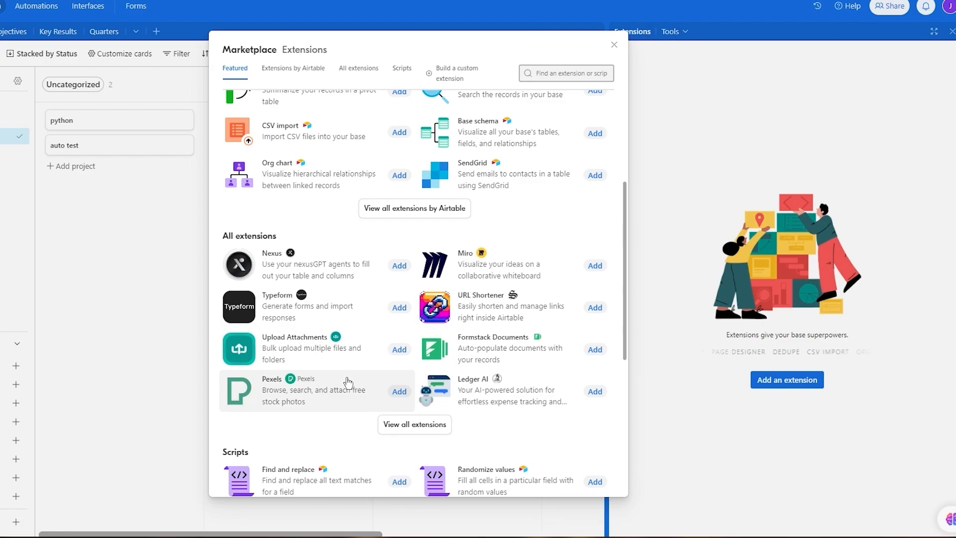
pyautogui.click(394, 267)
pyautogui.click(503, 329)
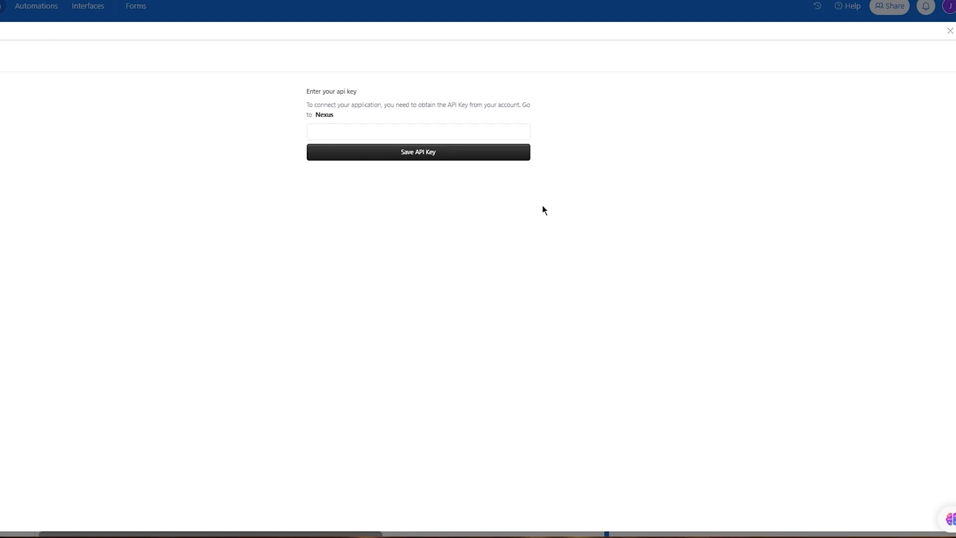
# Step: Try to save an API key for the Nexus extension, and close the extension and its dashboard
pyautogui.click(386, 125)
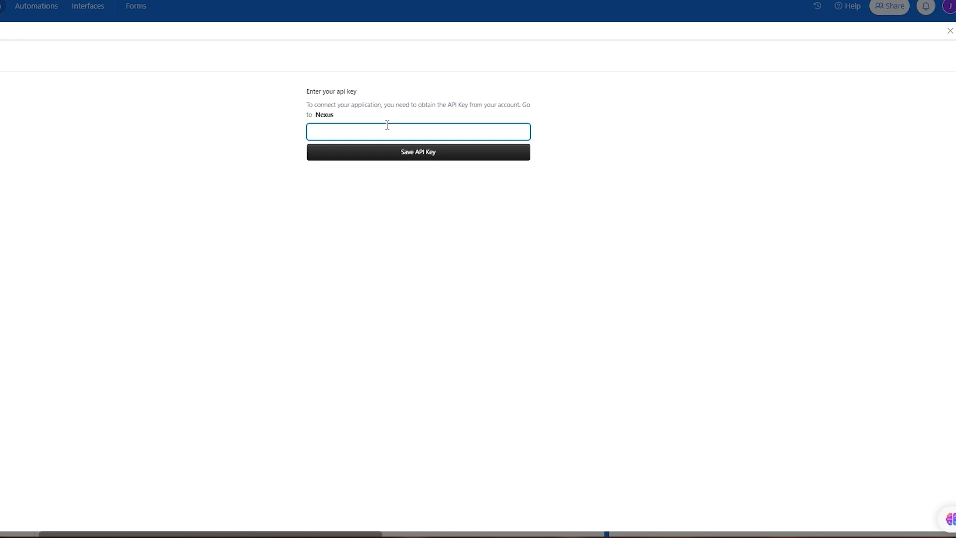
pyautogui.click(389, 155)
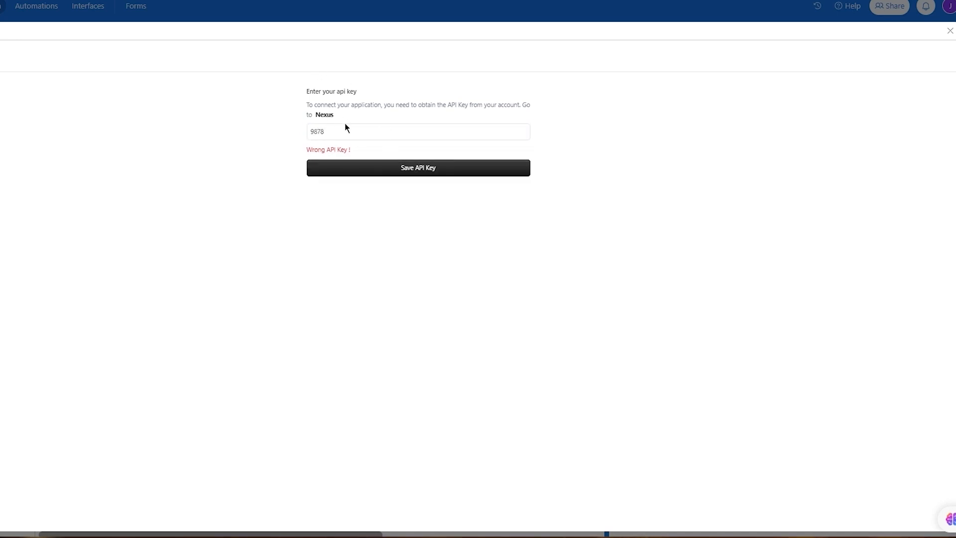
pyautogui.click(950, 31)
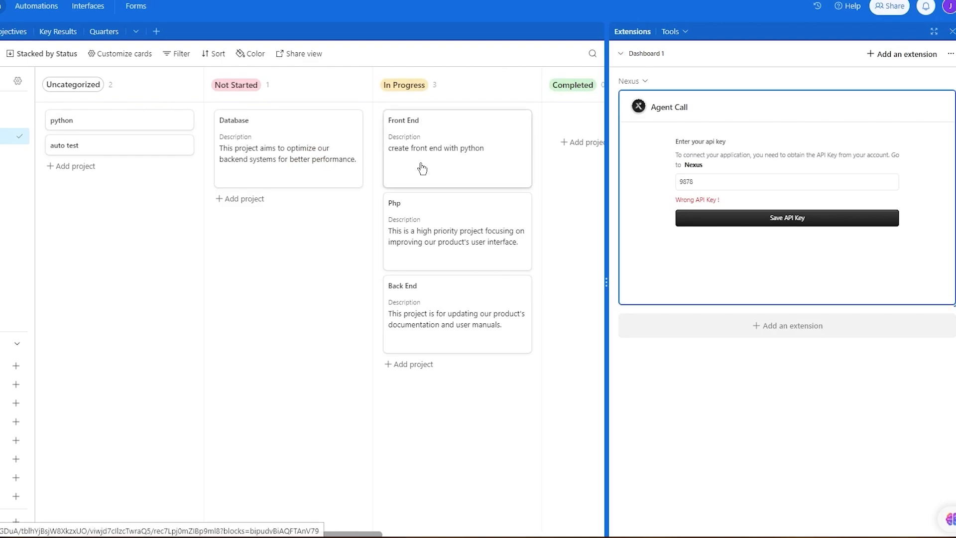
pyautogui.click(950, 31)
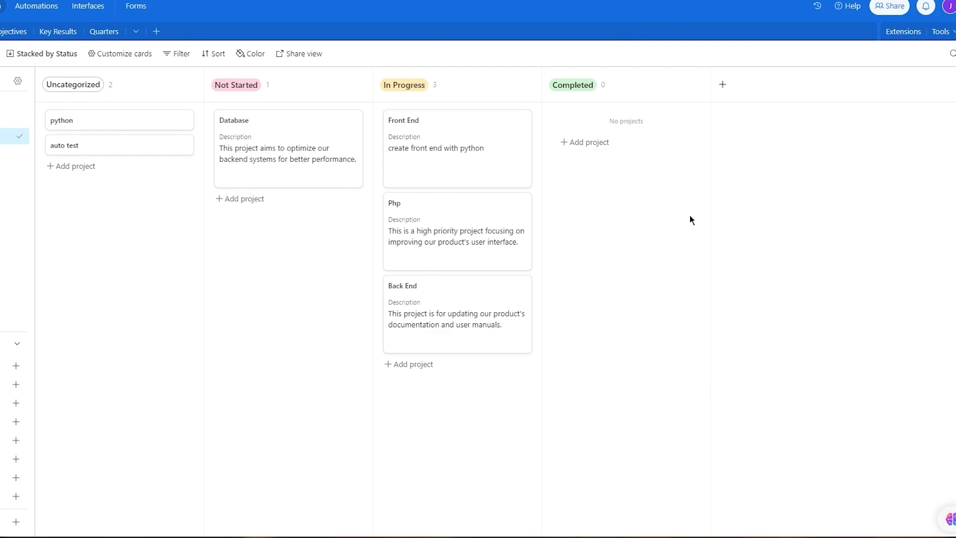
# Step: Review the base's tools, its appearance settings and the account options without changing anything
pyautogui.click(952, 31)
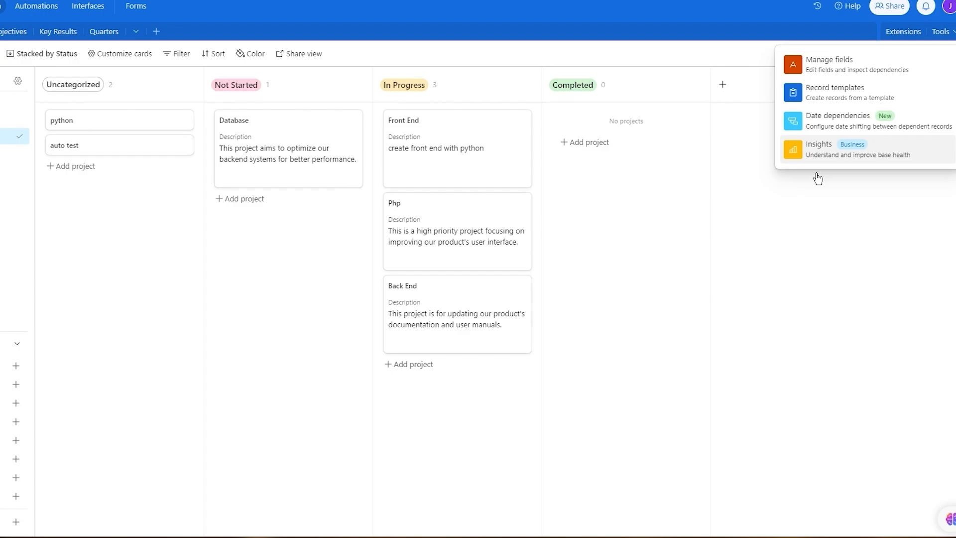
pyautogui.click(766, 227)
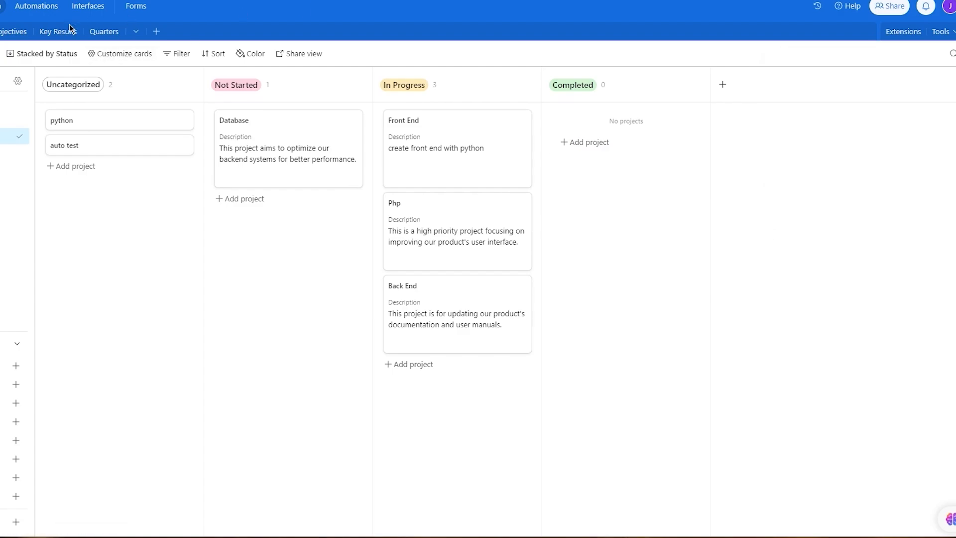
pyautogui.click(1, 6)
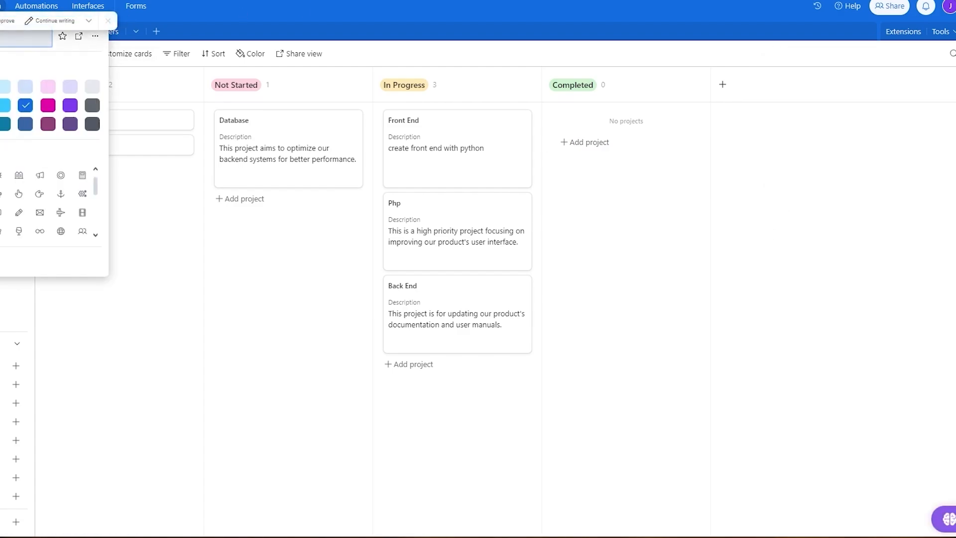
pyautogui.click(1, 6)
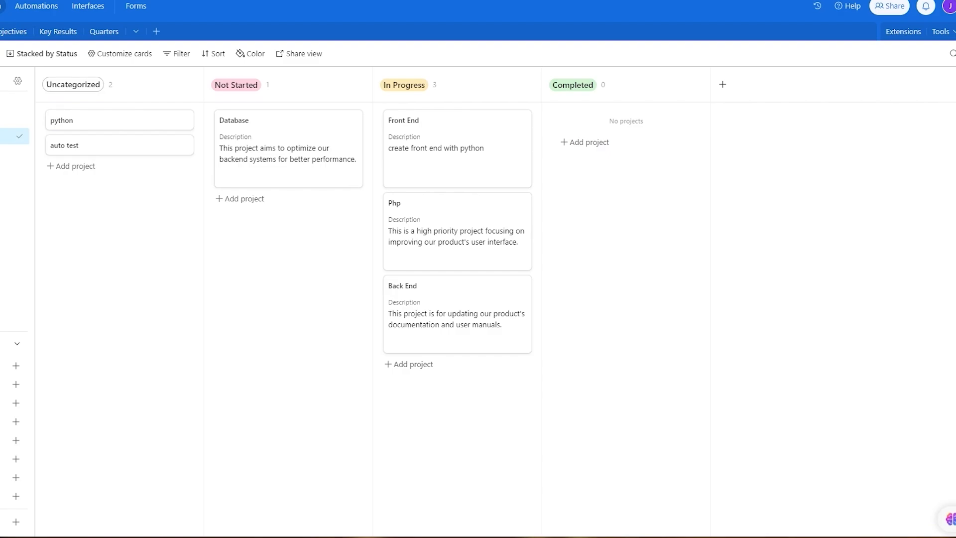
pyautogui.hscroll(3, 495, 298)
pyautogui.hscroll(-3, 495, 298)
pyautogui.click(949, 7)
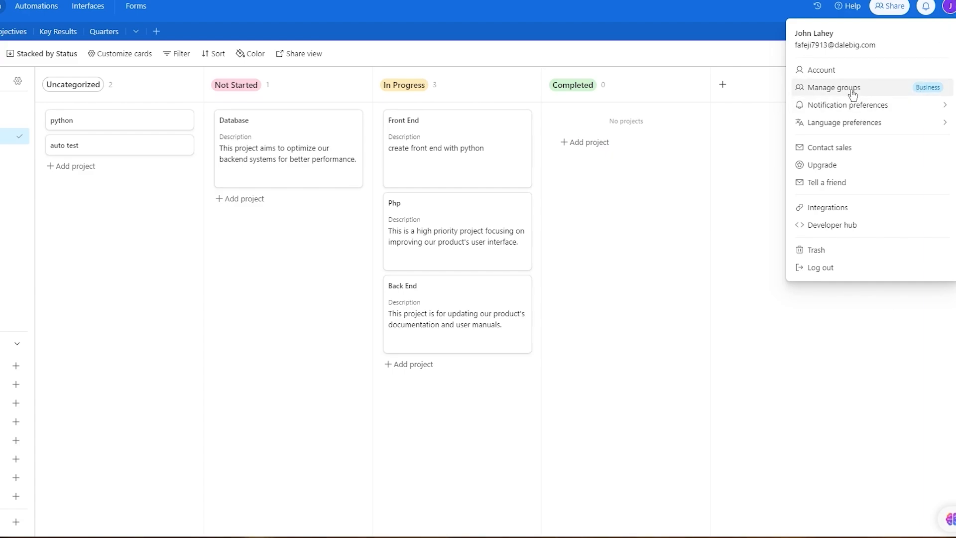
pyautogui.click(846, 188)
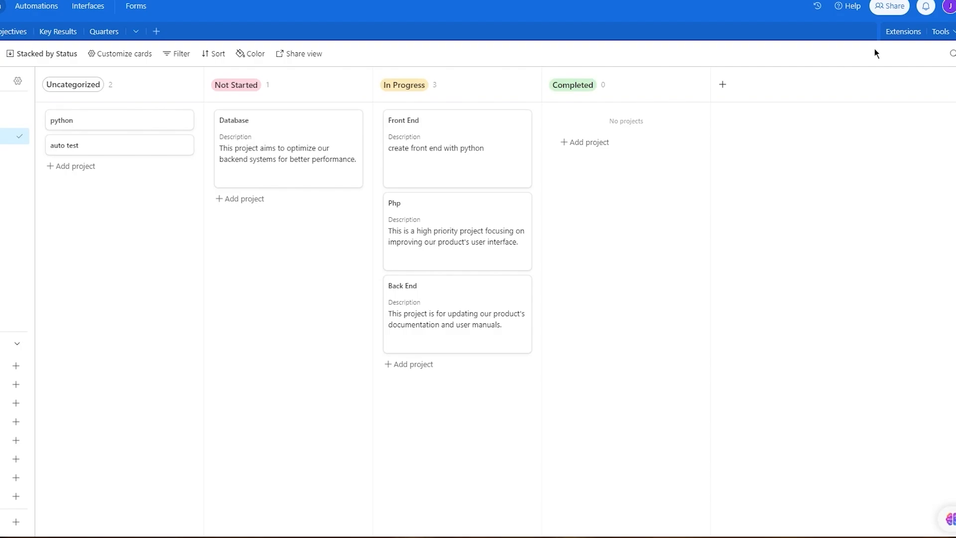
# Step: Examine the Gym Tracker base's email invite and invite link sharing options, and glance at the available tools
pyautogui.click(873, 12)
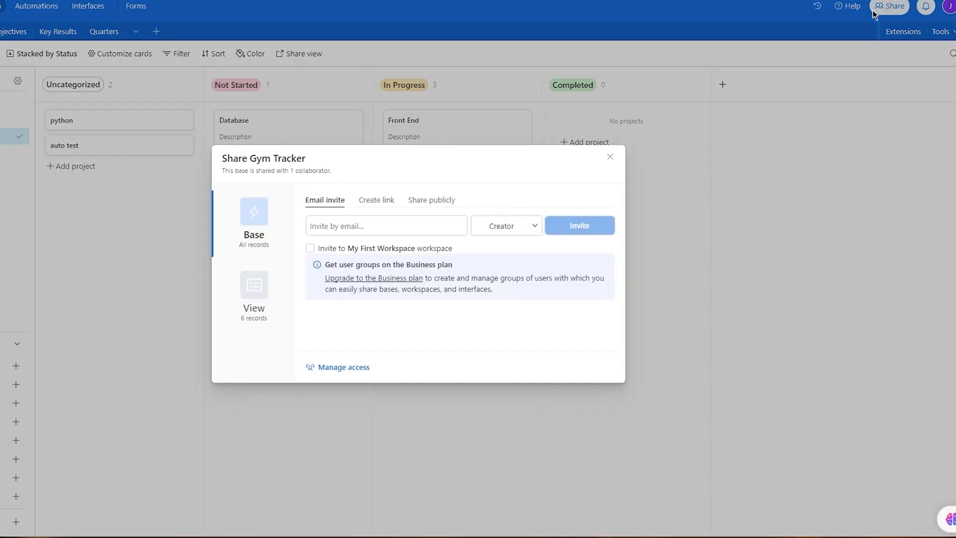
pyautogui.click(405, 220)
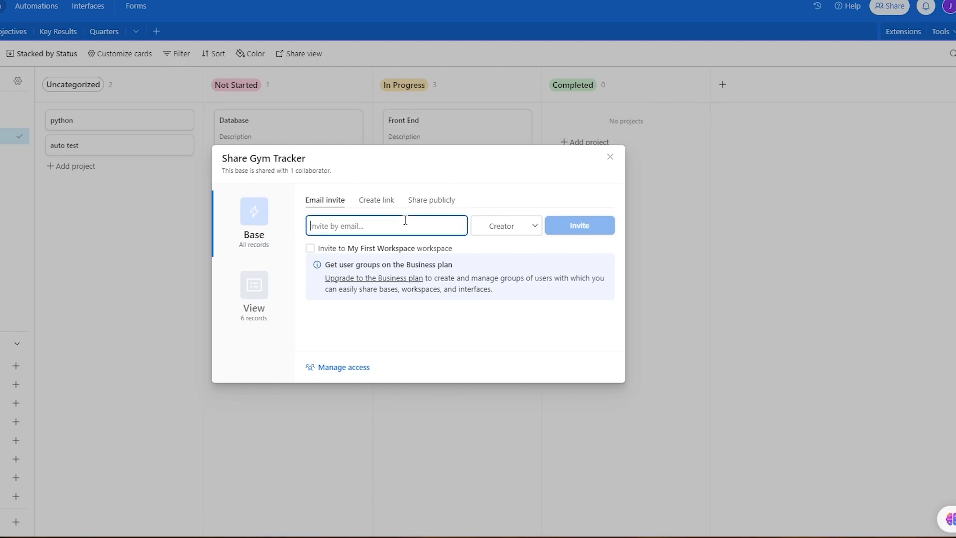
pyautogui.click(375, 201)
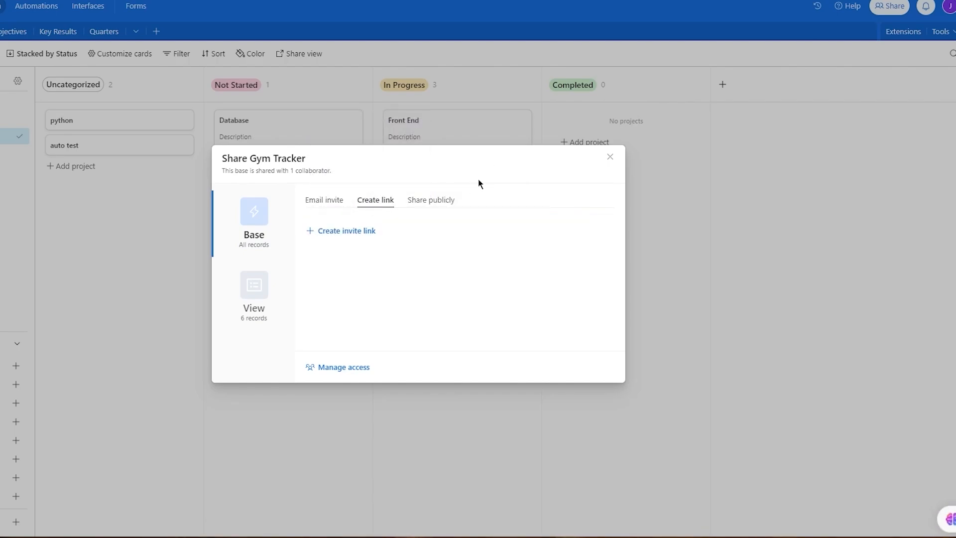
pyautogui.click(608, 158)
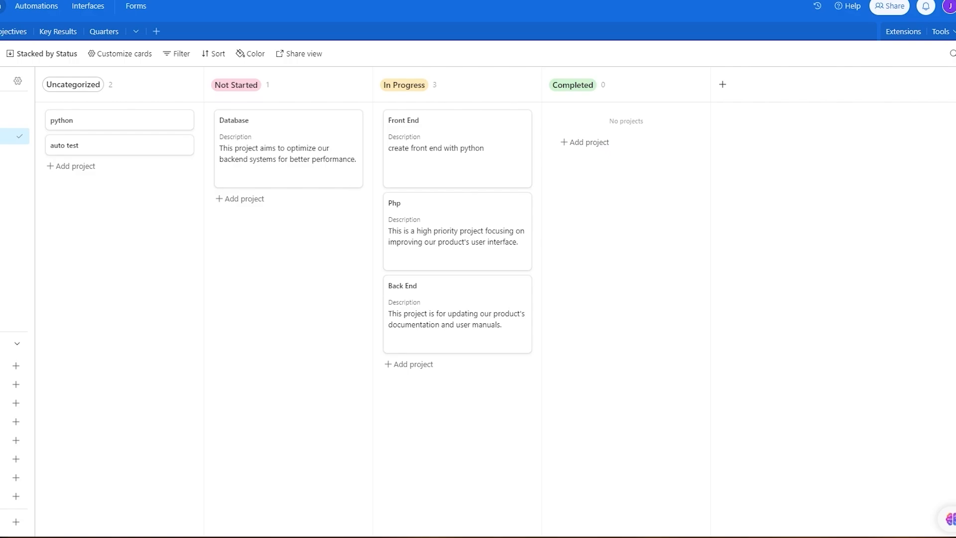
pyautogui.click(940, 32)
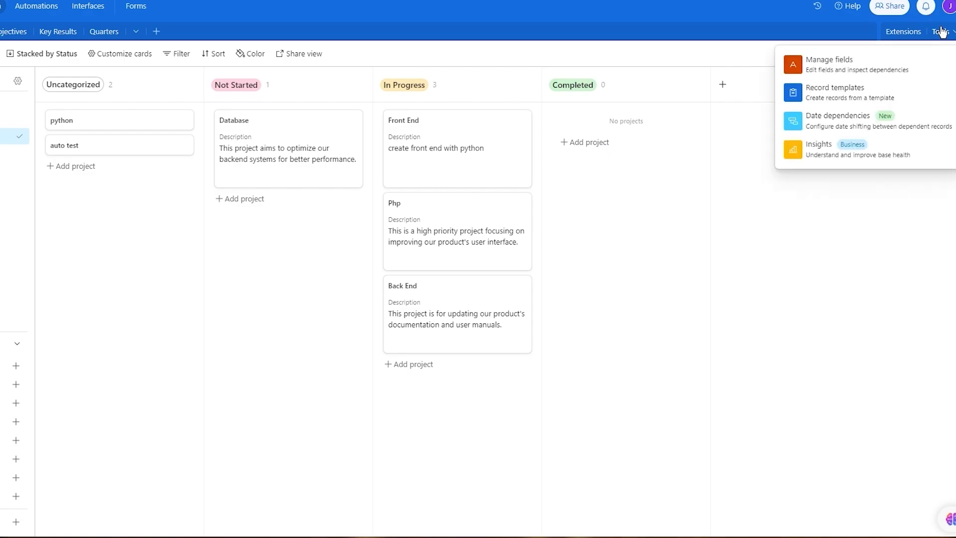
pyautogui.click(941, 31)
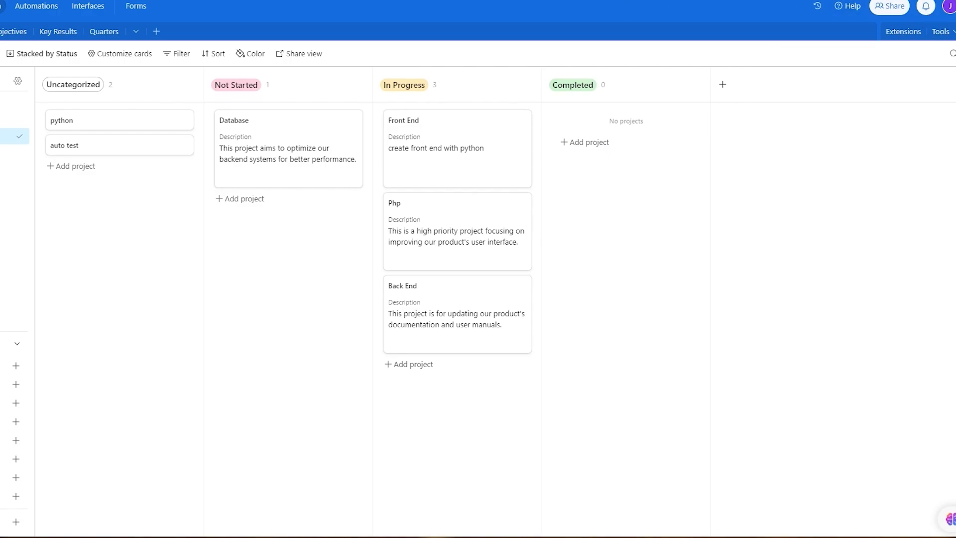
# Step: Search the web for "airtable pricing" and open Airtable's plan comparison page from the results
pyautogui.click(19, 0)
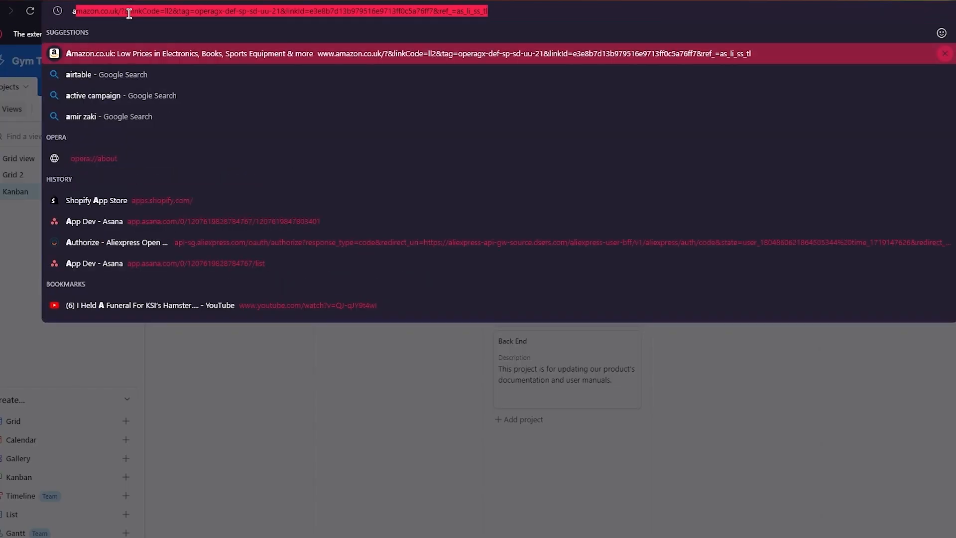
pyautogui.write('ai')
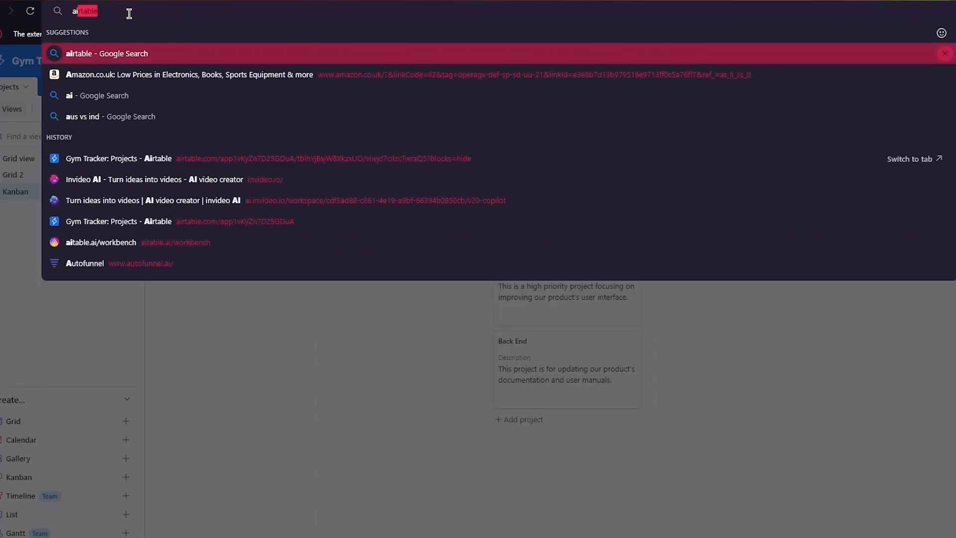
pyautogui.write('rtable')
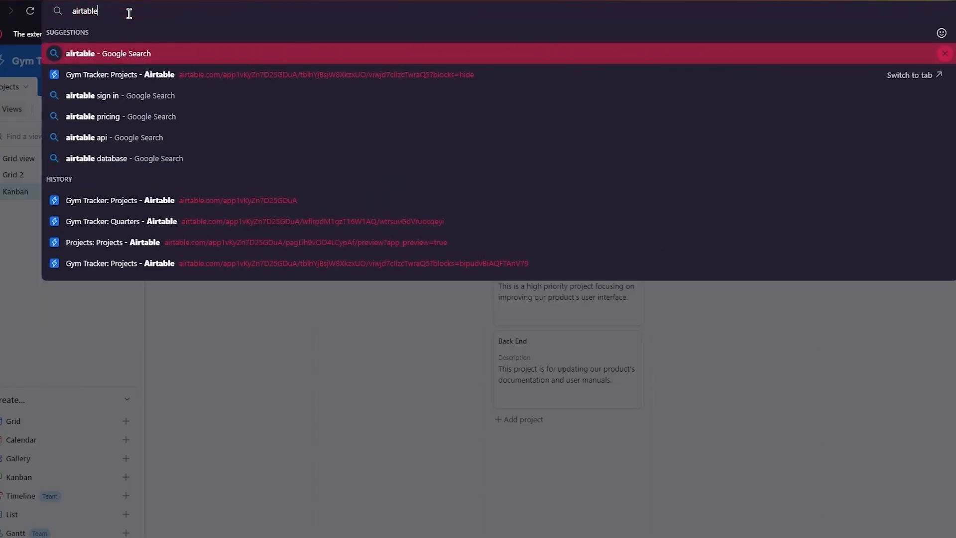
pyautogui.write(' pric')
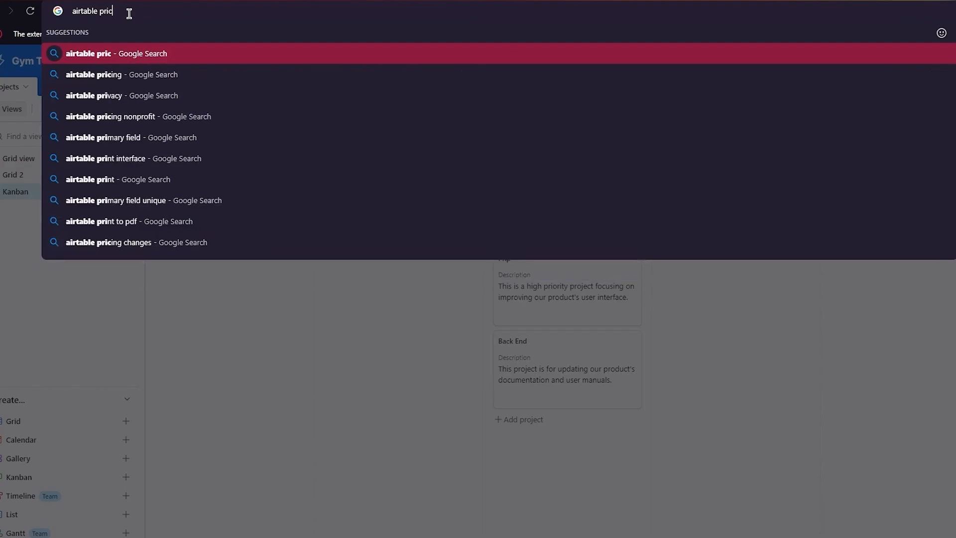
pyautogui.write('ing')
pyautogui.press('Return')
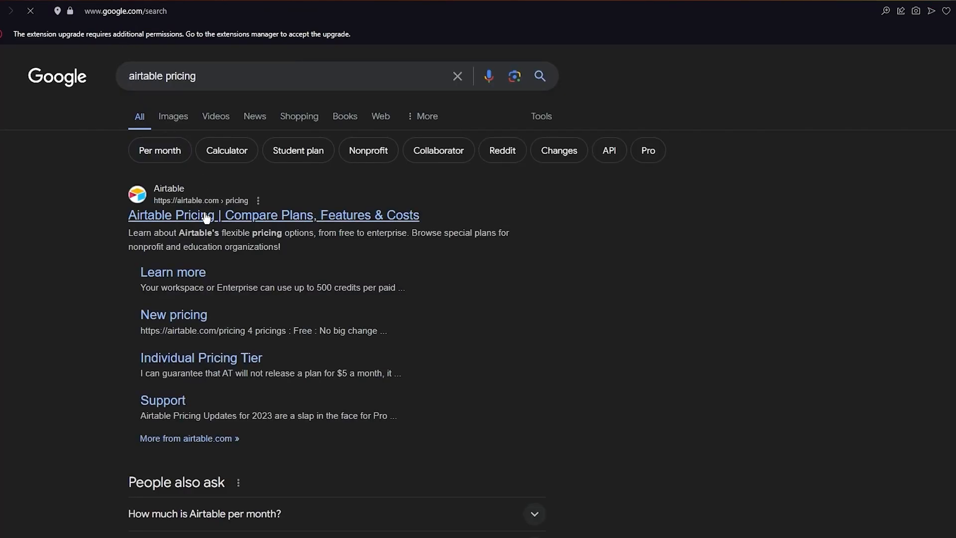
pyautogui.click(206, 217)
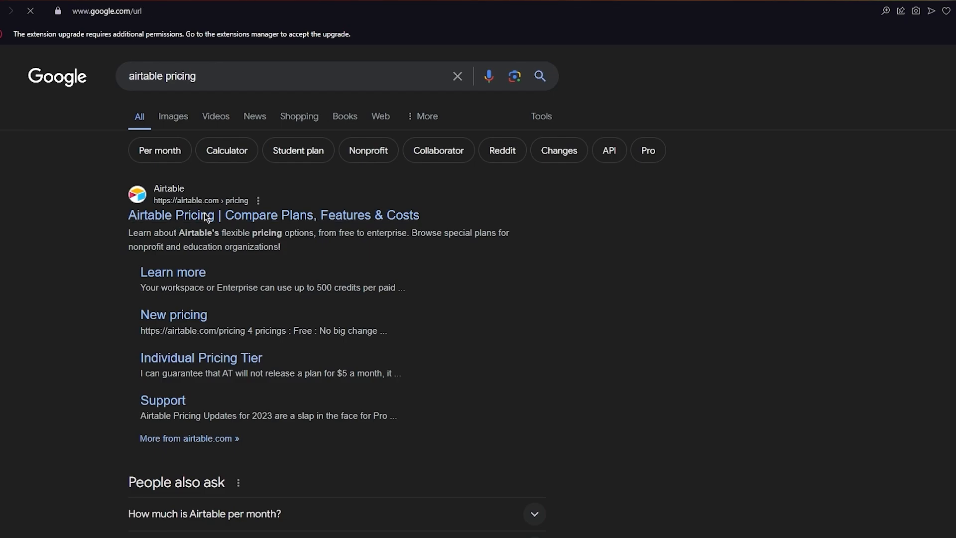